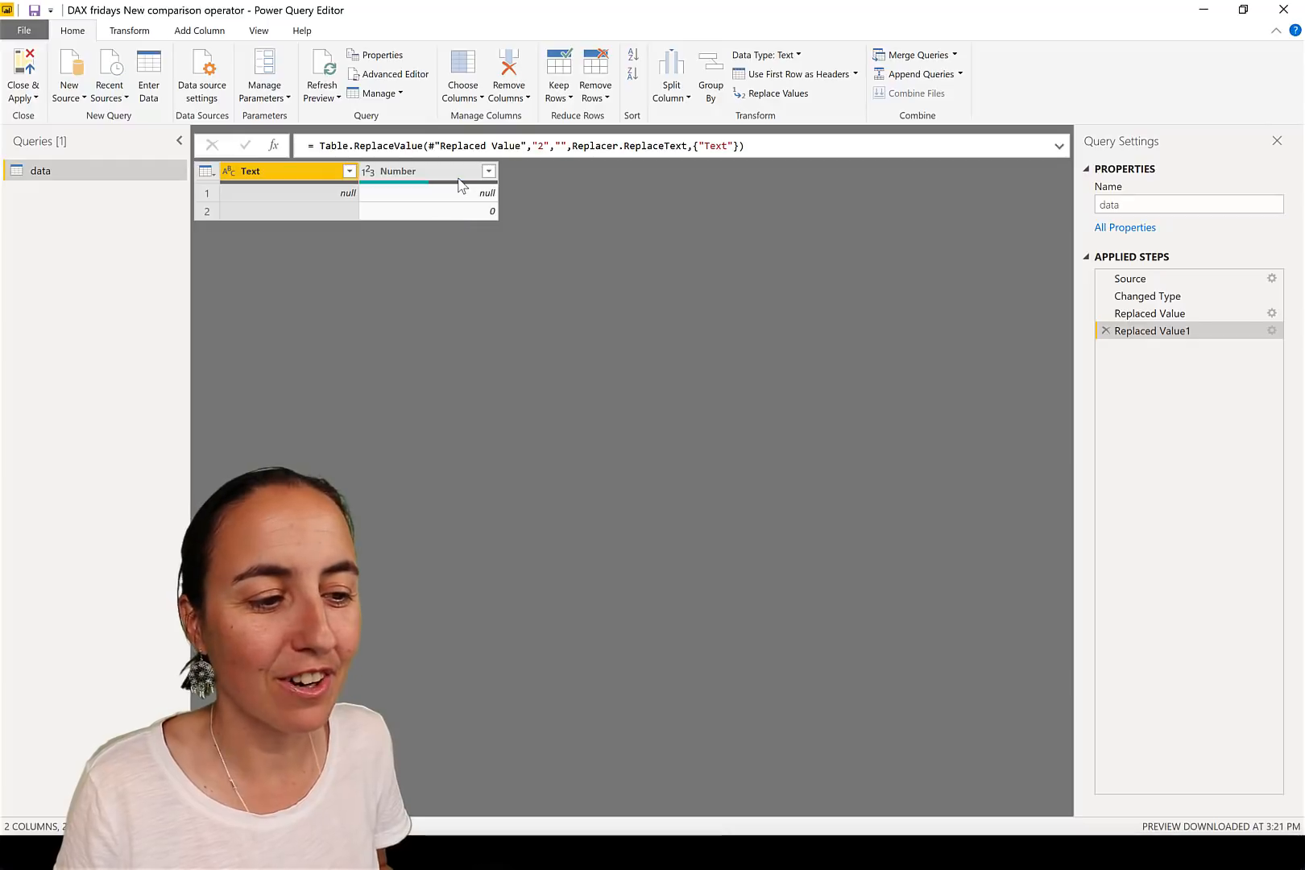
Step: Review the data query's Source, Changed Type and second Replaced Value steps to compare the Text and Number values
left_click(1175, 277)
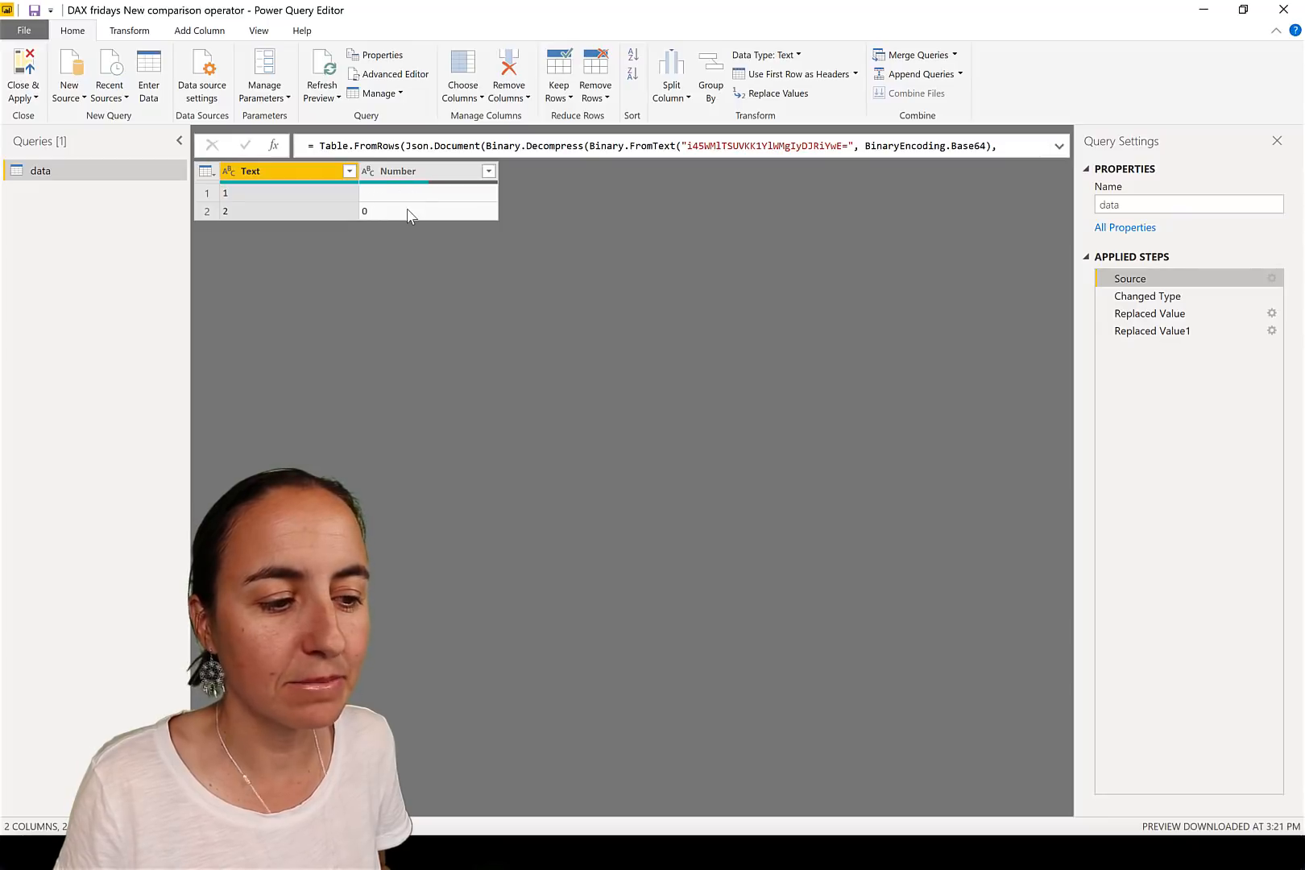
left_click(1200, 297)
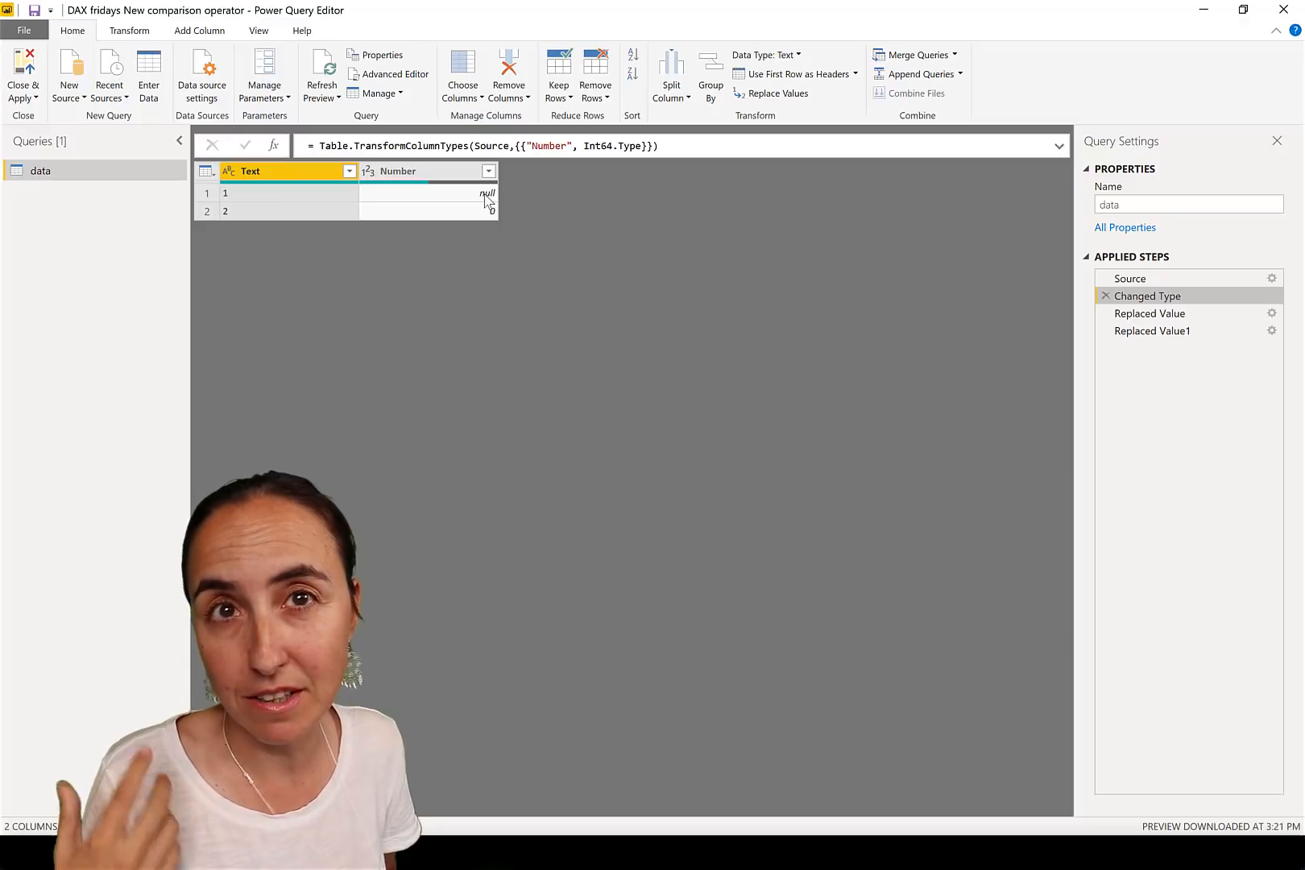
left_click(1178, 331)
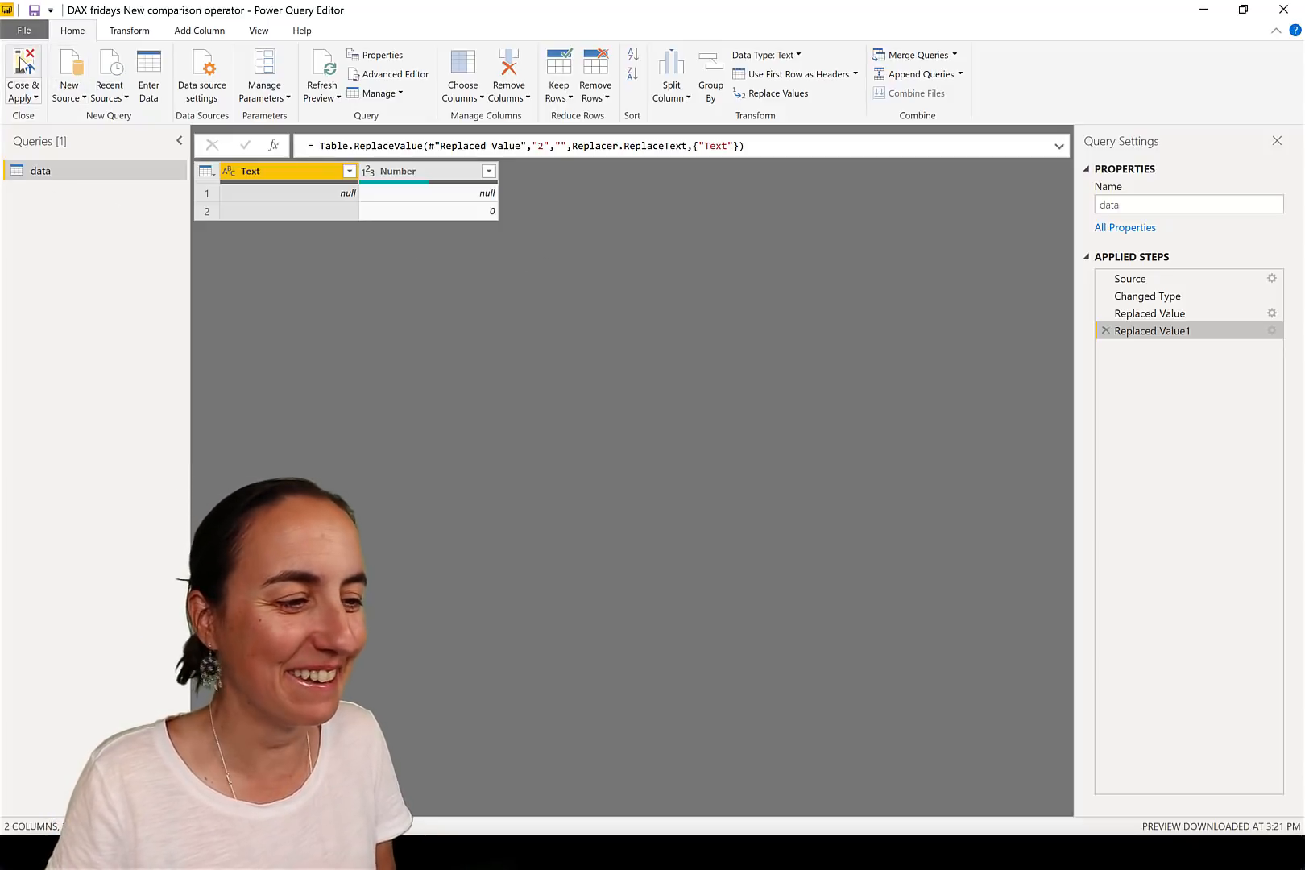
Step: Switch to Power BI Desktop, show the data table's rows, and compare them with the null-versus-zero picture in Photos
key("alt+Tab")
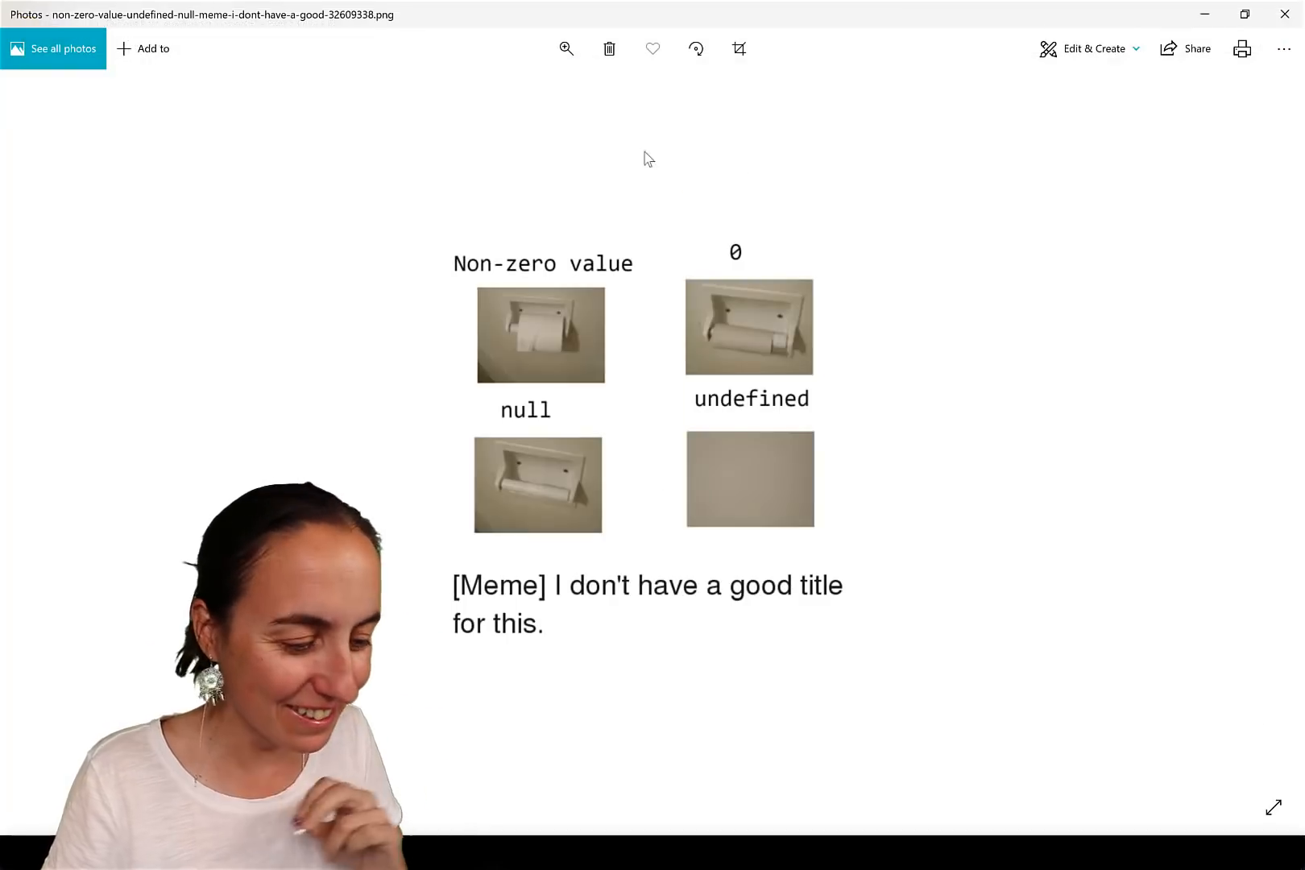
key("alt+Tab")
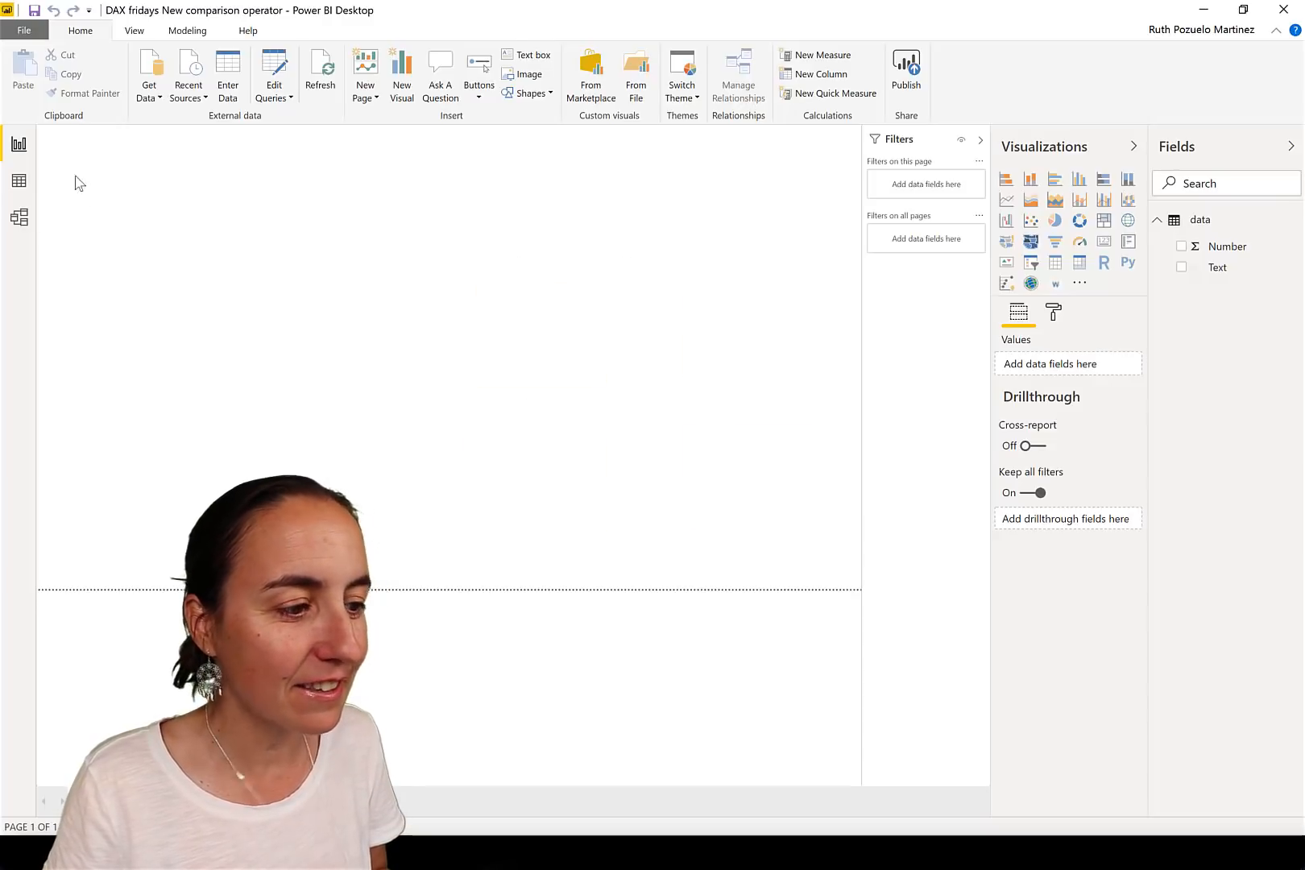
left_click(18, 182)
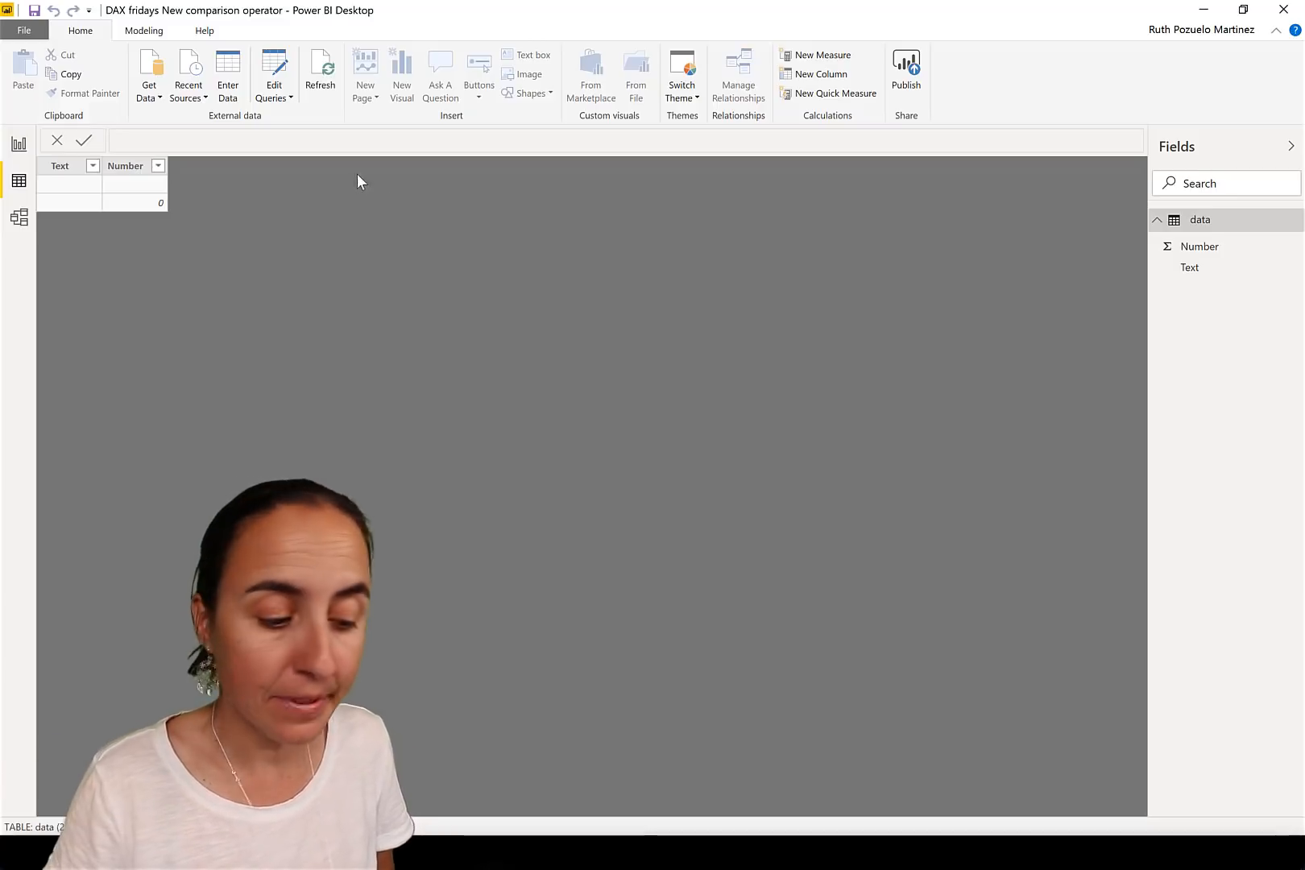
left_click(506, 853)
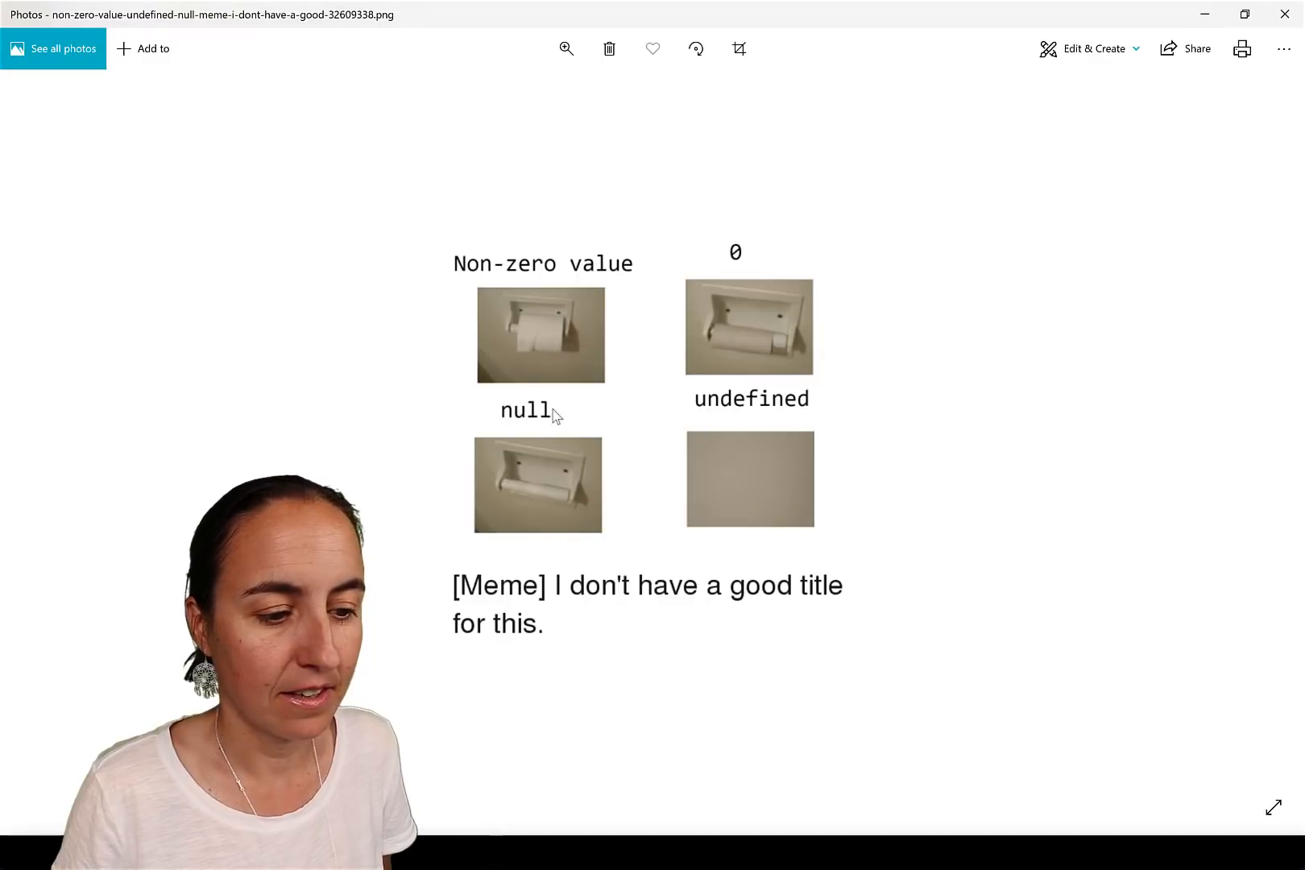
left_click(1205, 14)
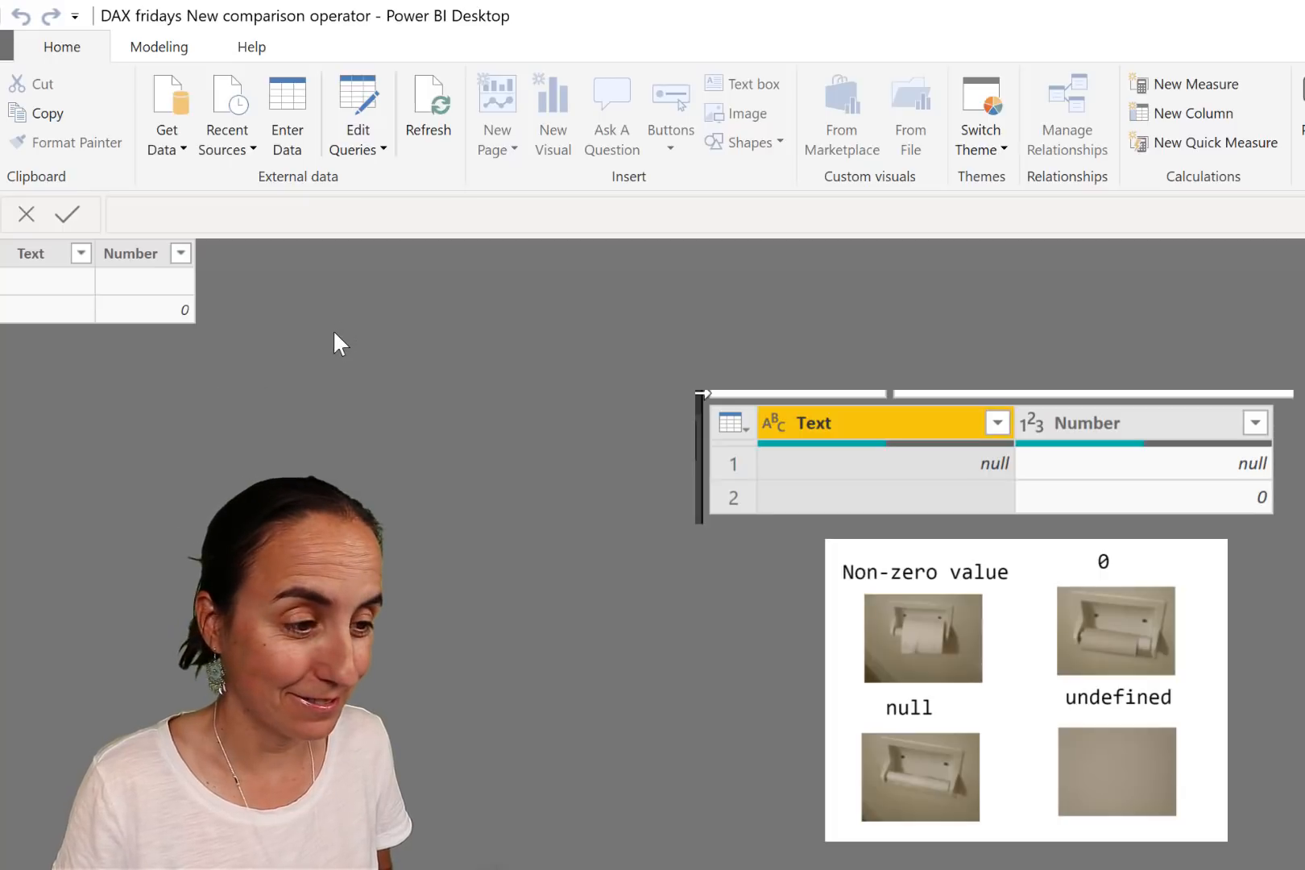
Step: Add a calculated column named ISBLAN_TEXT to the data table
left_click(127, 44)
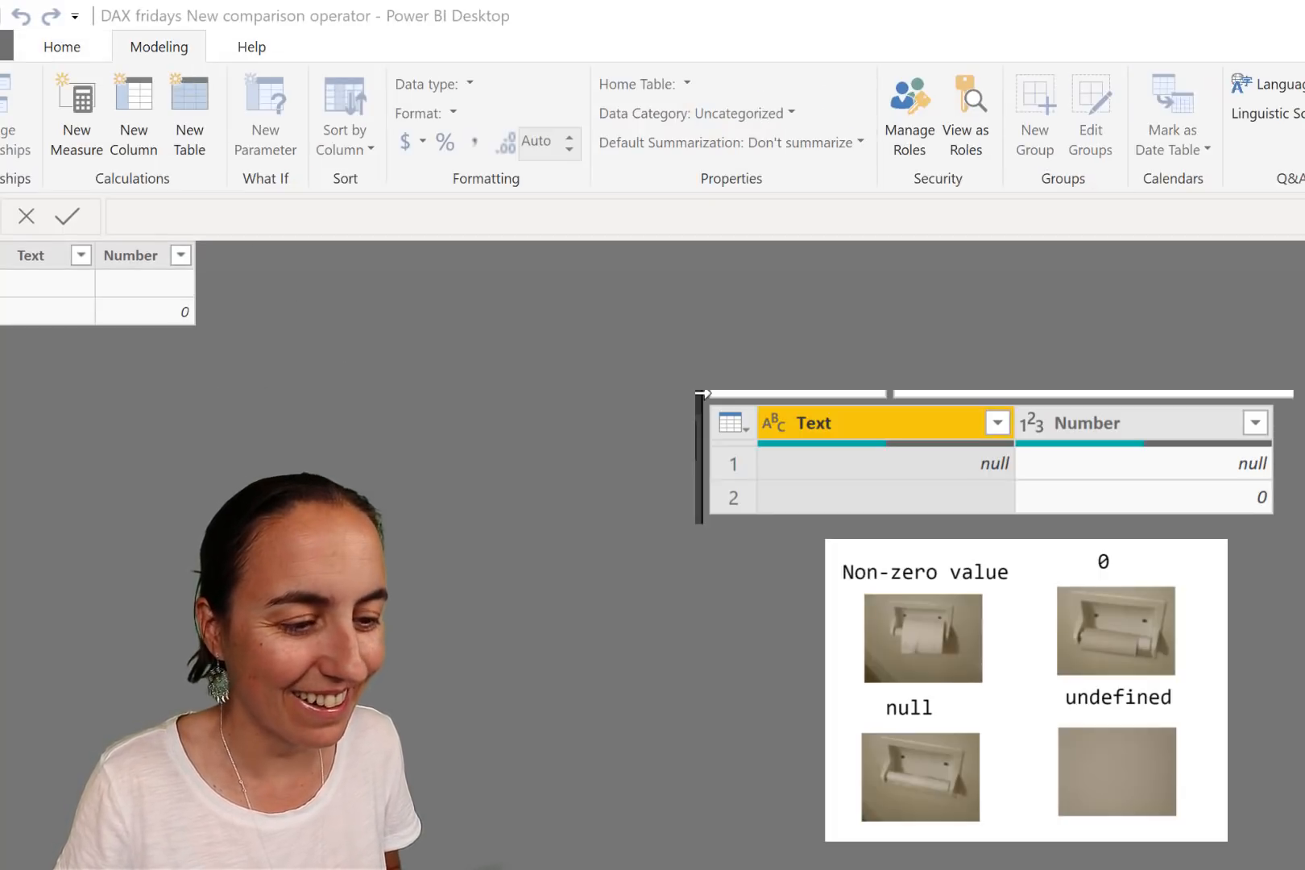
left_click(254, 362)
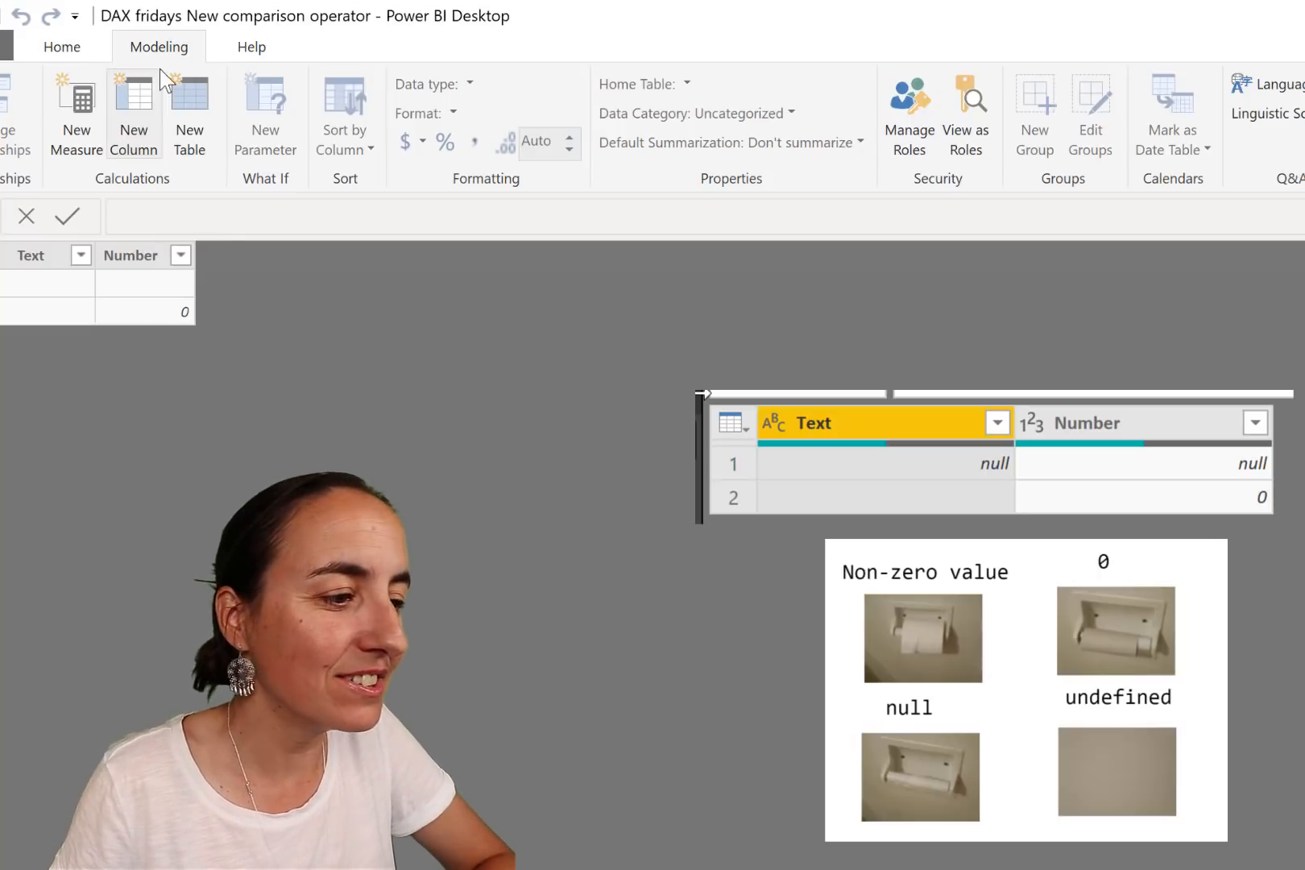
left_click(141, 117)
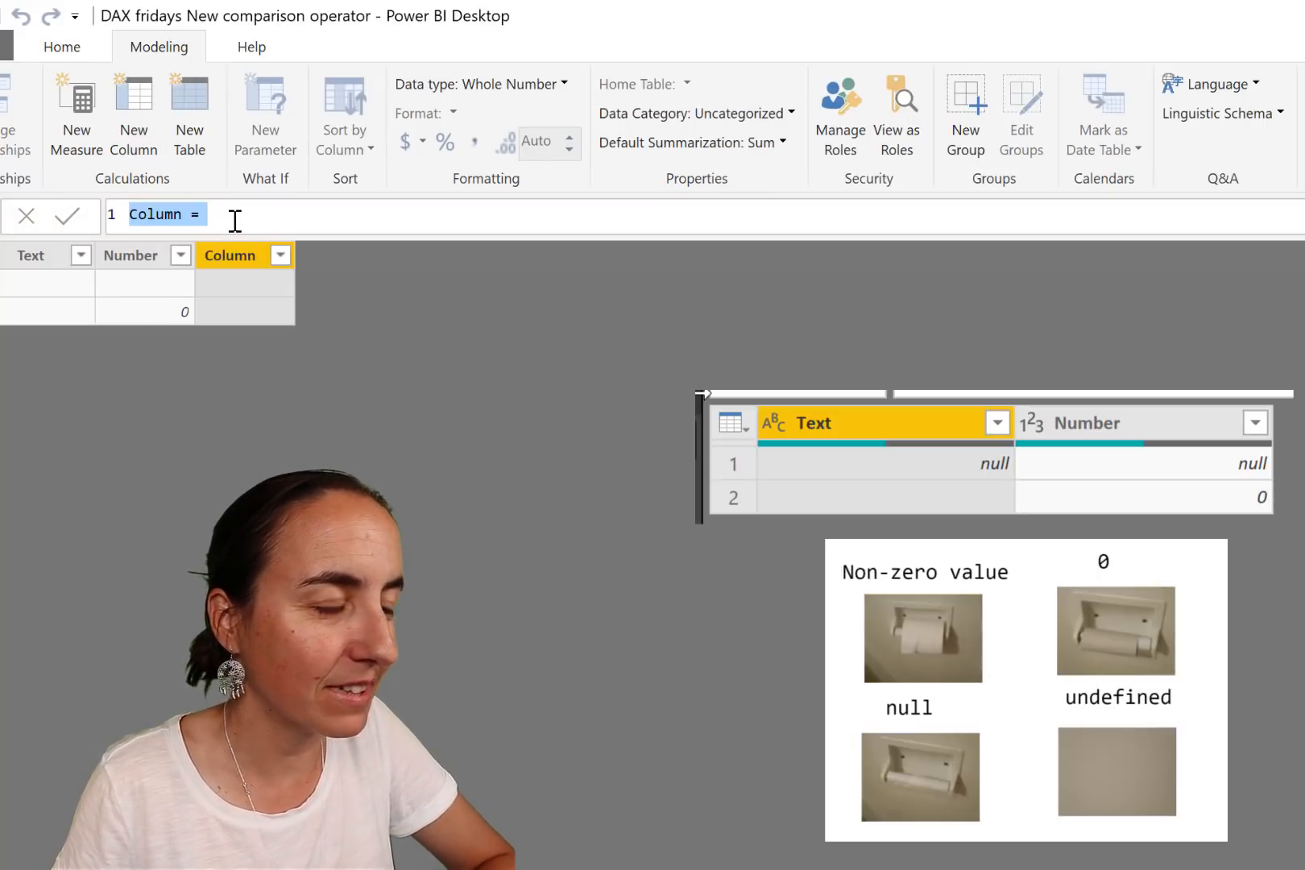
type("IS")
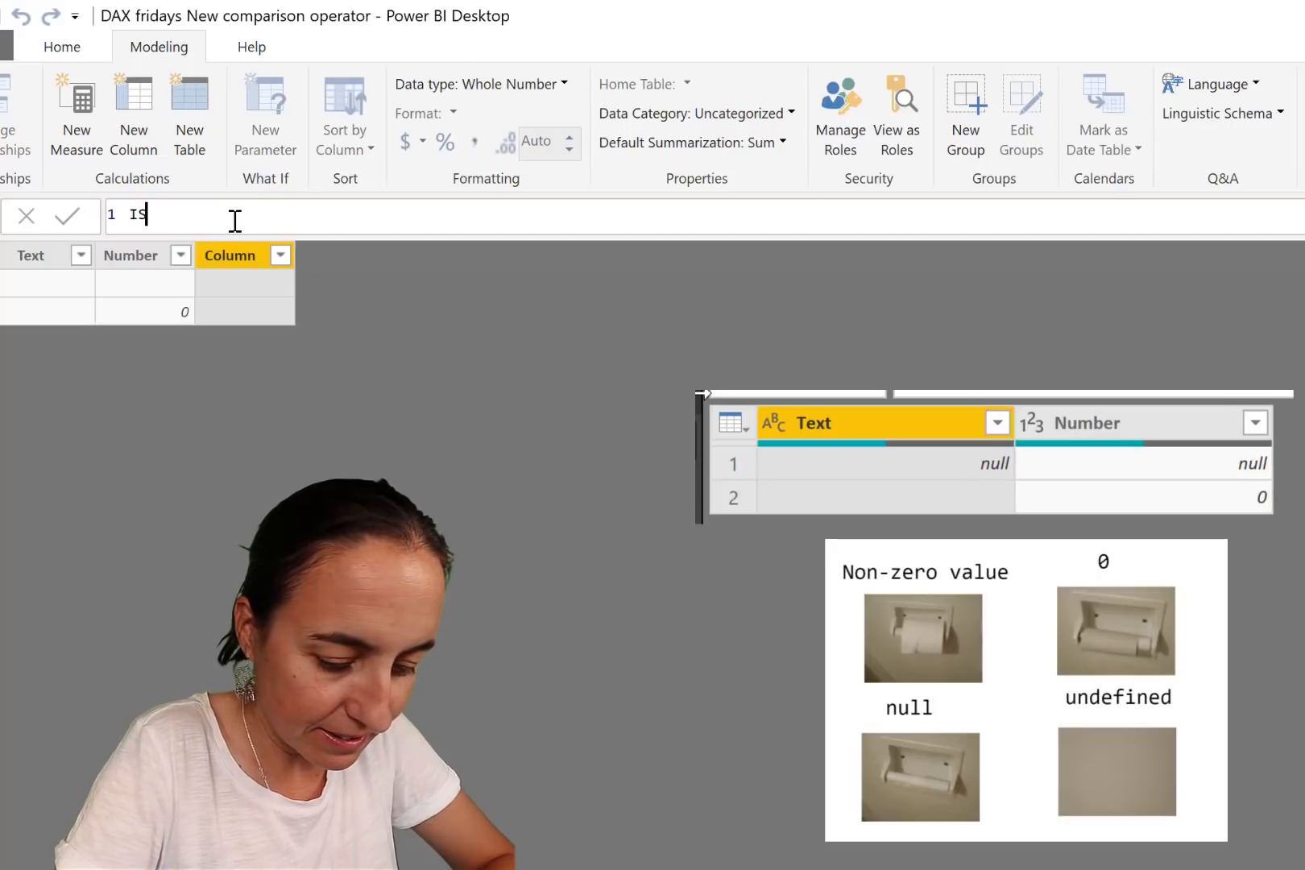
type("BLAN_TEXT")
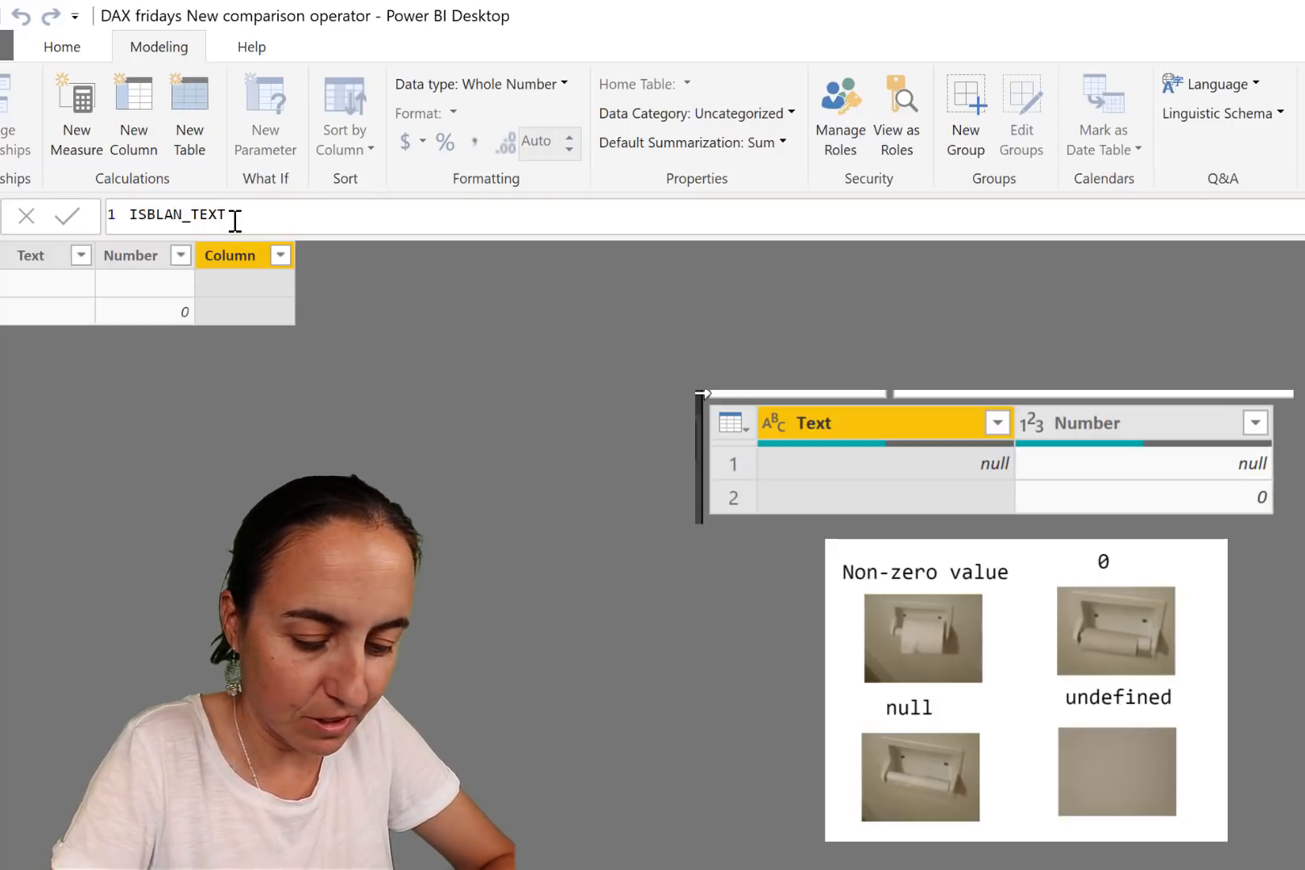
type("=")
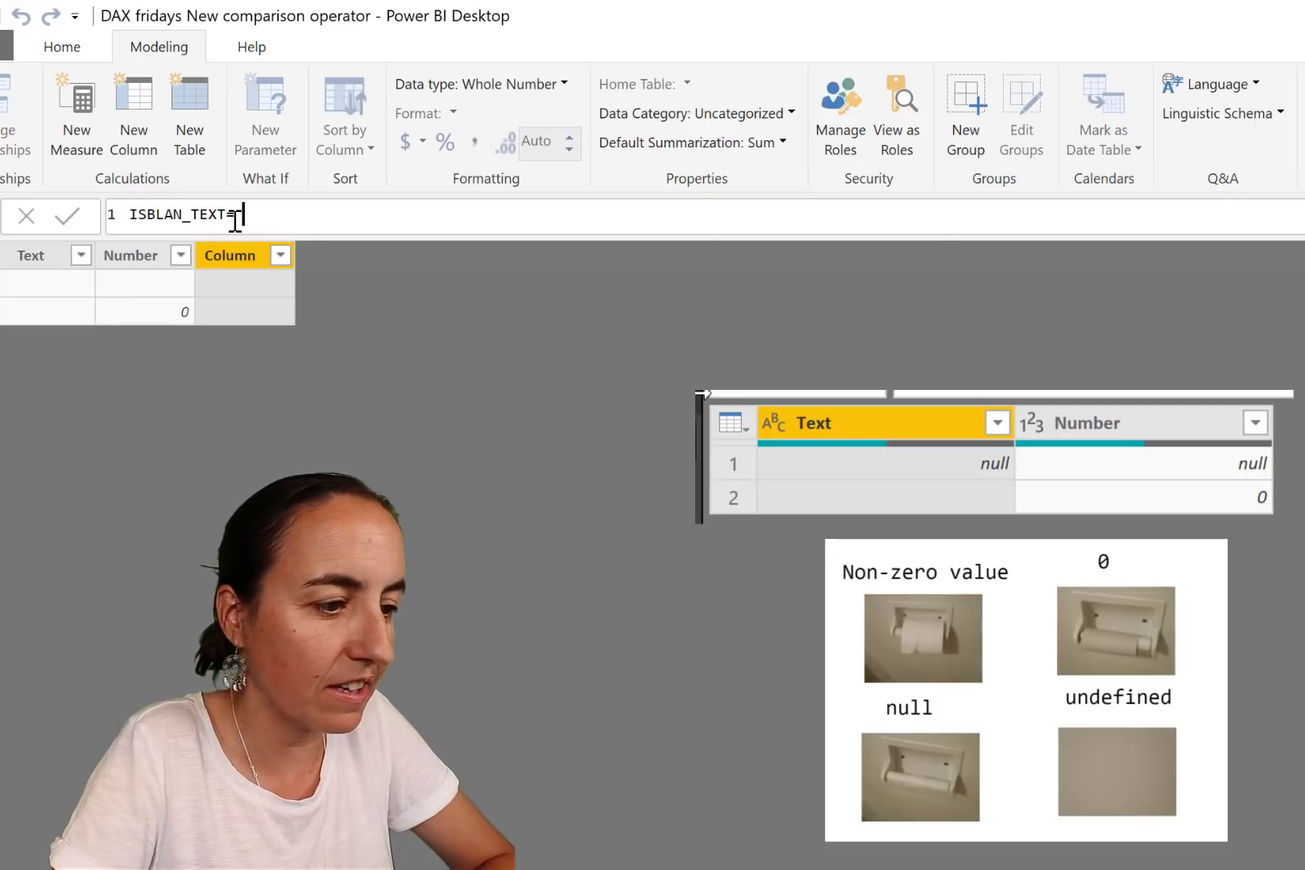
Step: Define the ISBLAN_TEXT column as IF(ISBLANK(data[Text]), "yes", "no")
type("IF(ISBLANK(")
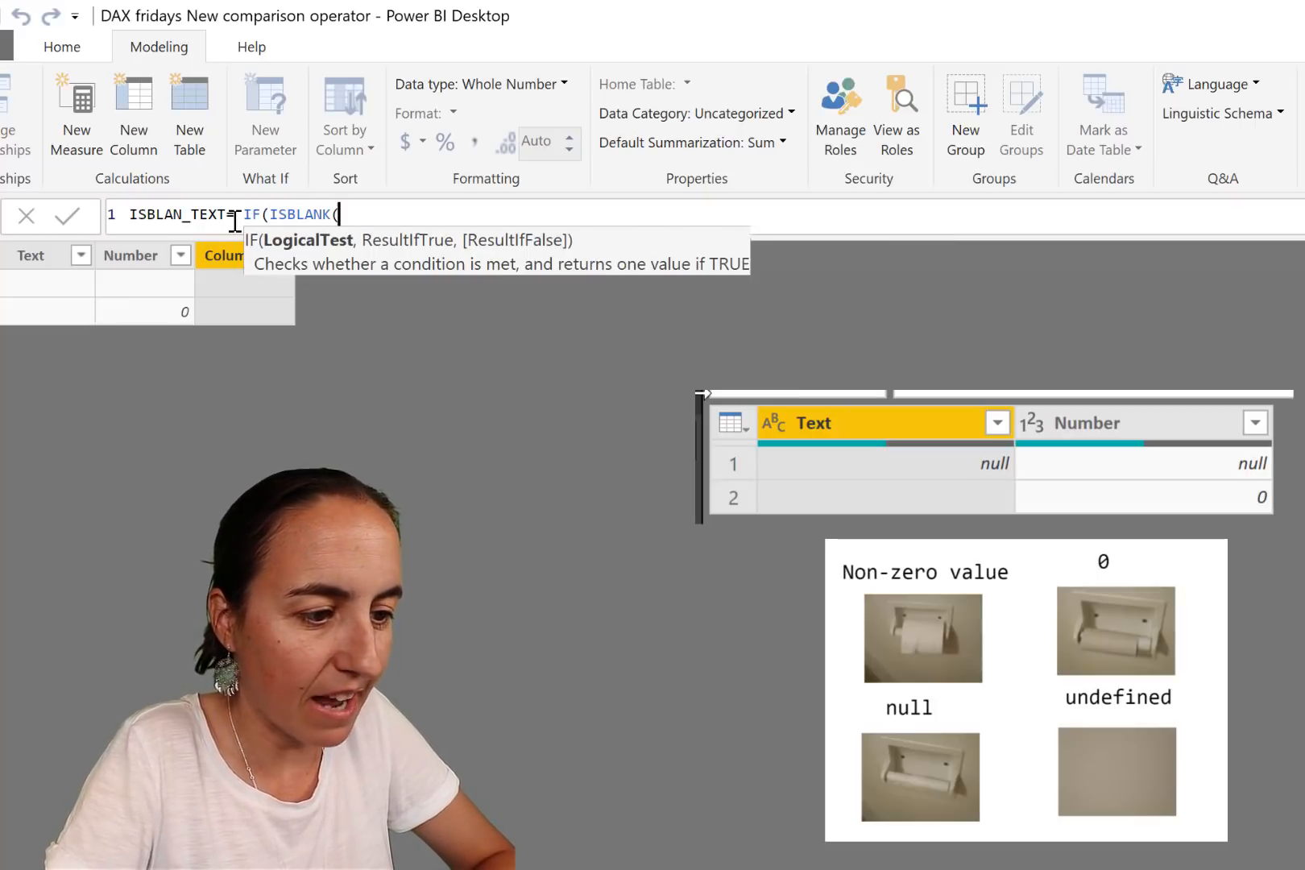
type("d")
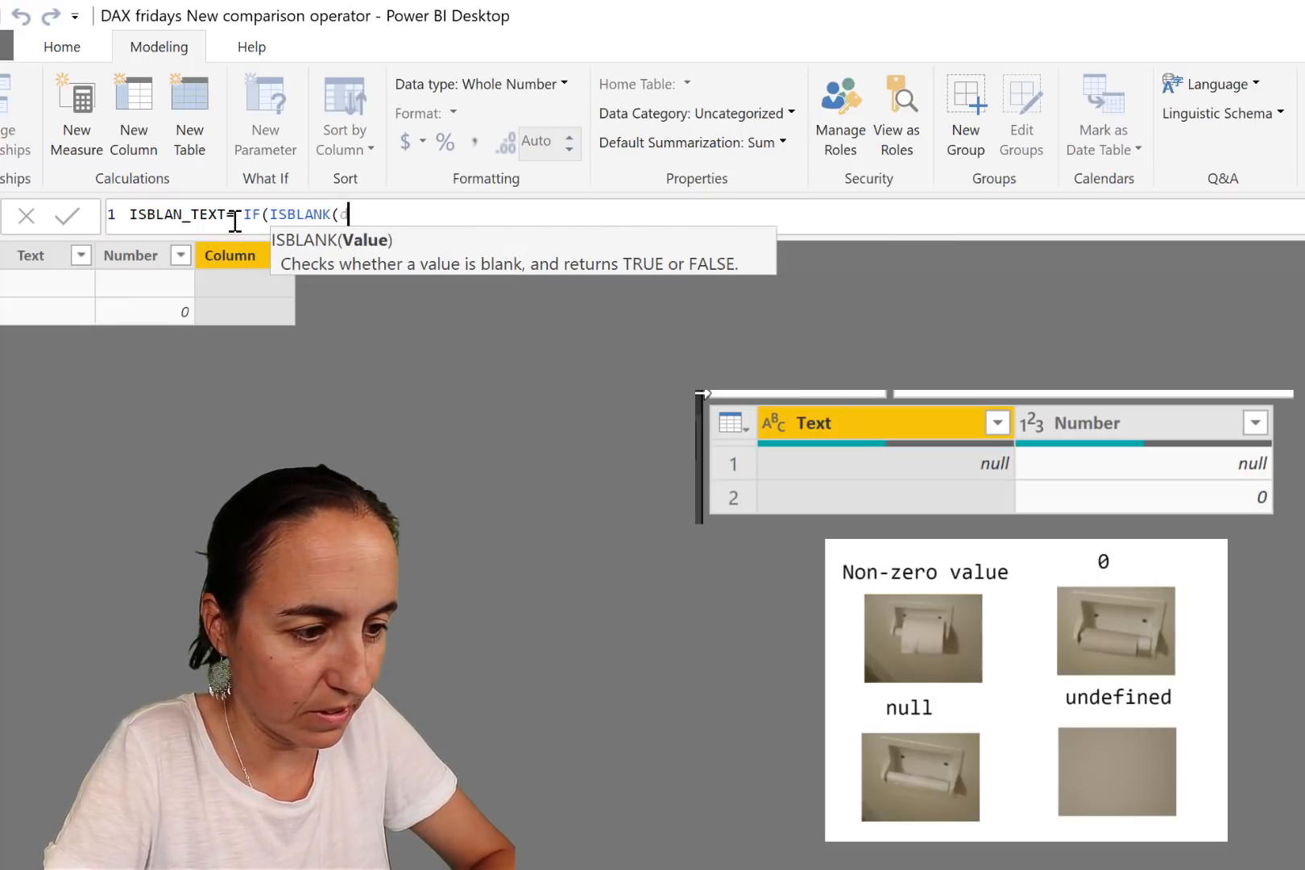
key("BackSpace")
type("te")
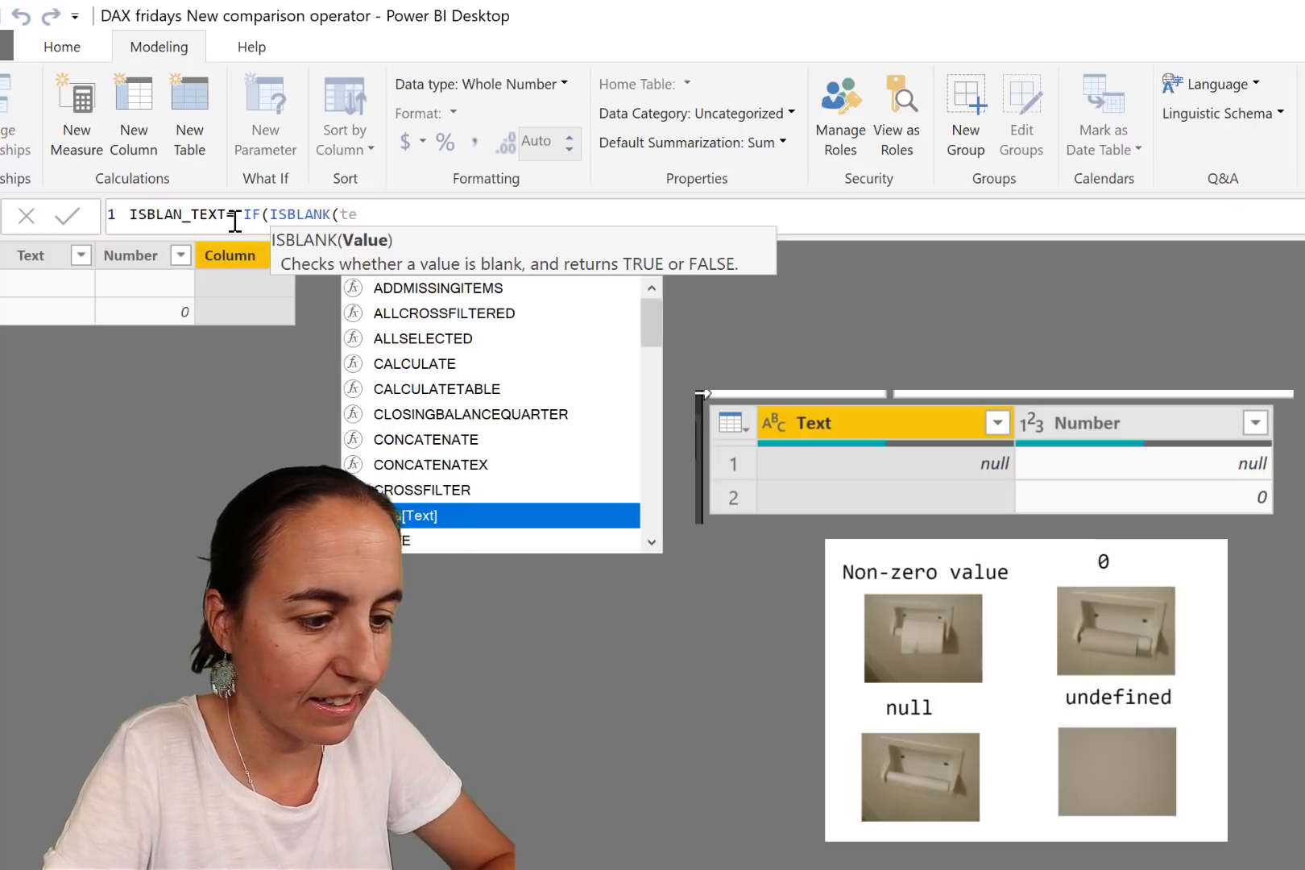
key("Tab")
type(")")
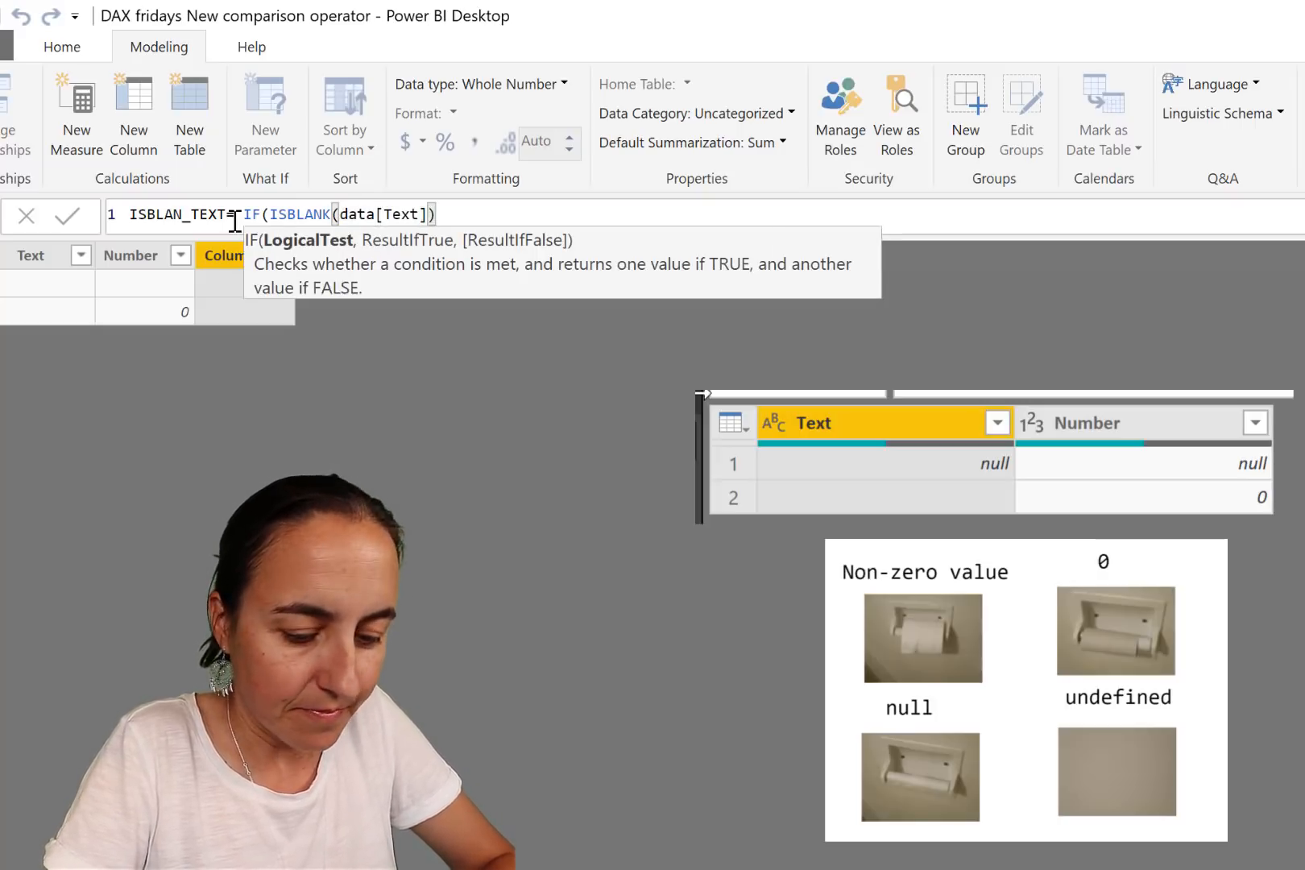
type(", \"yes")
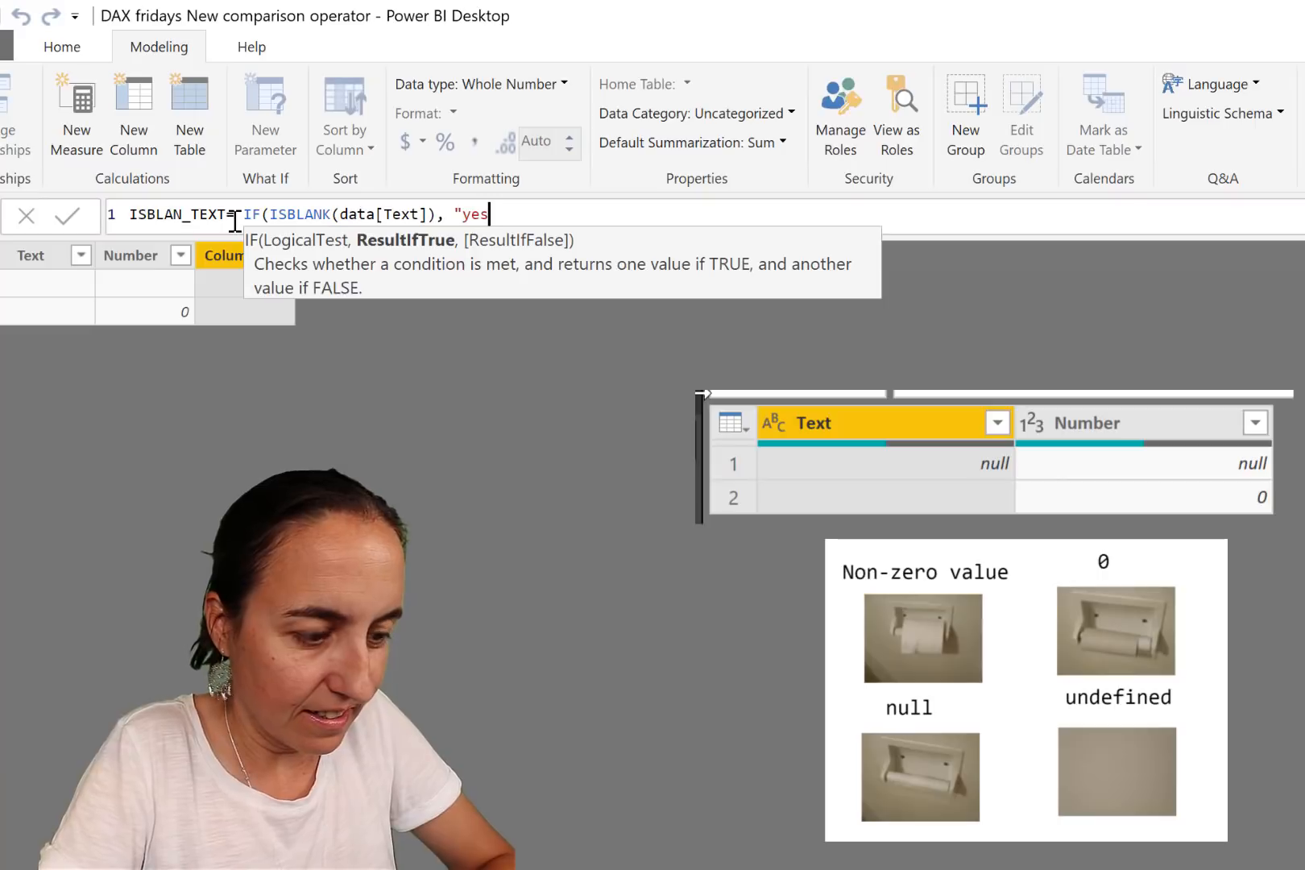
type("\", \"no")
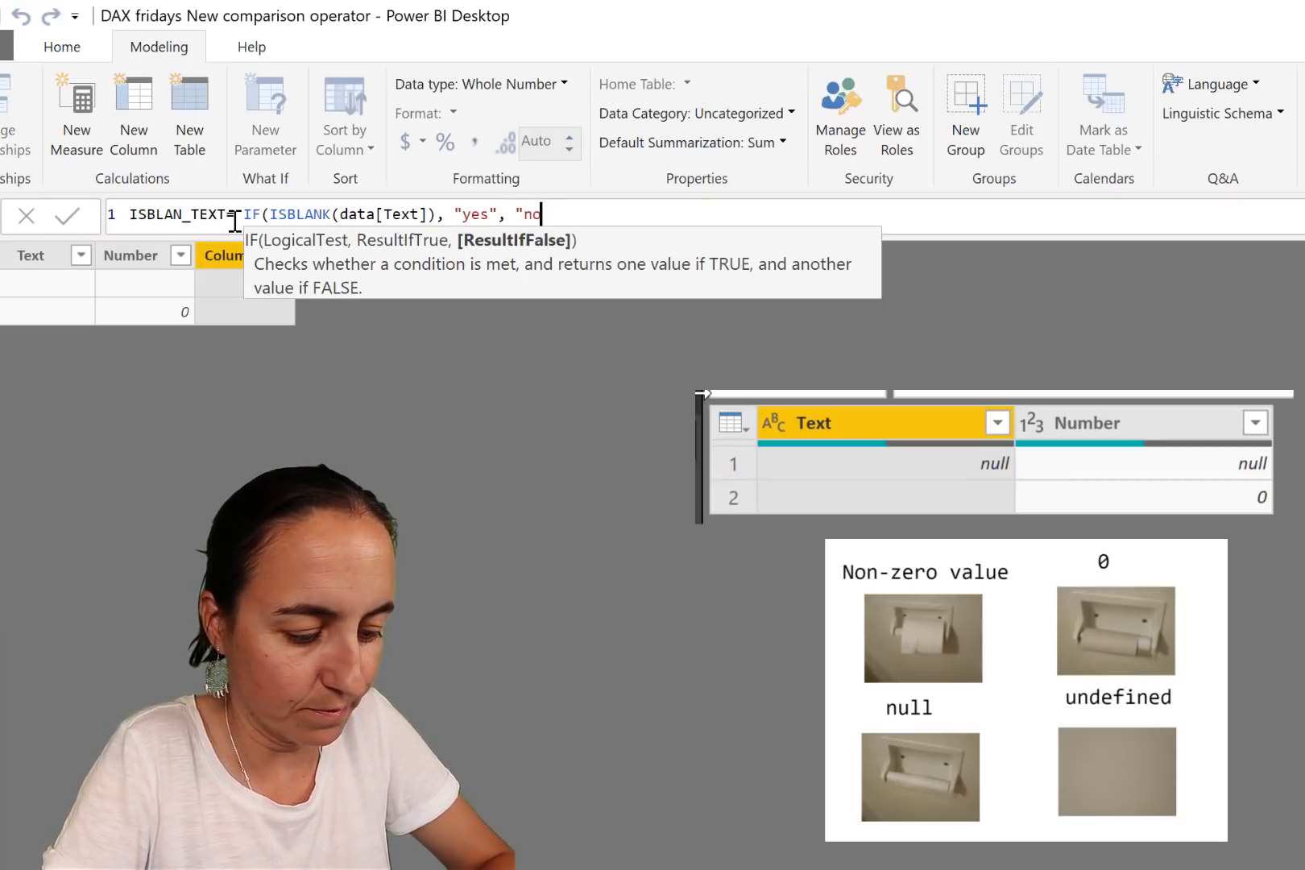
type("\")")
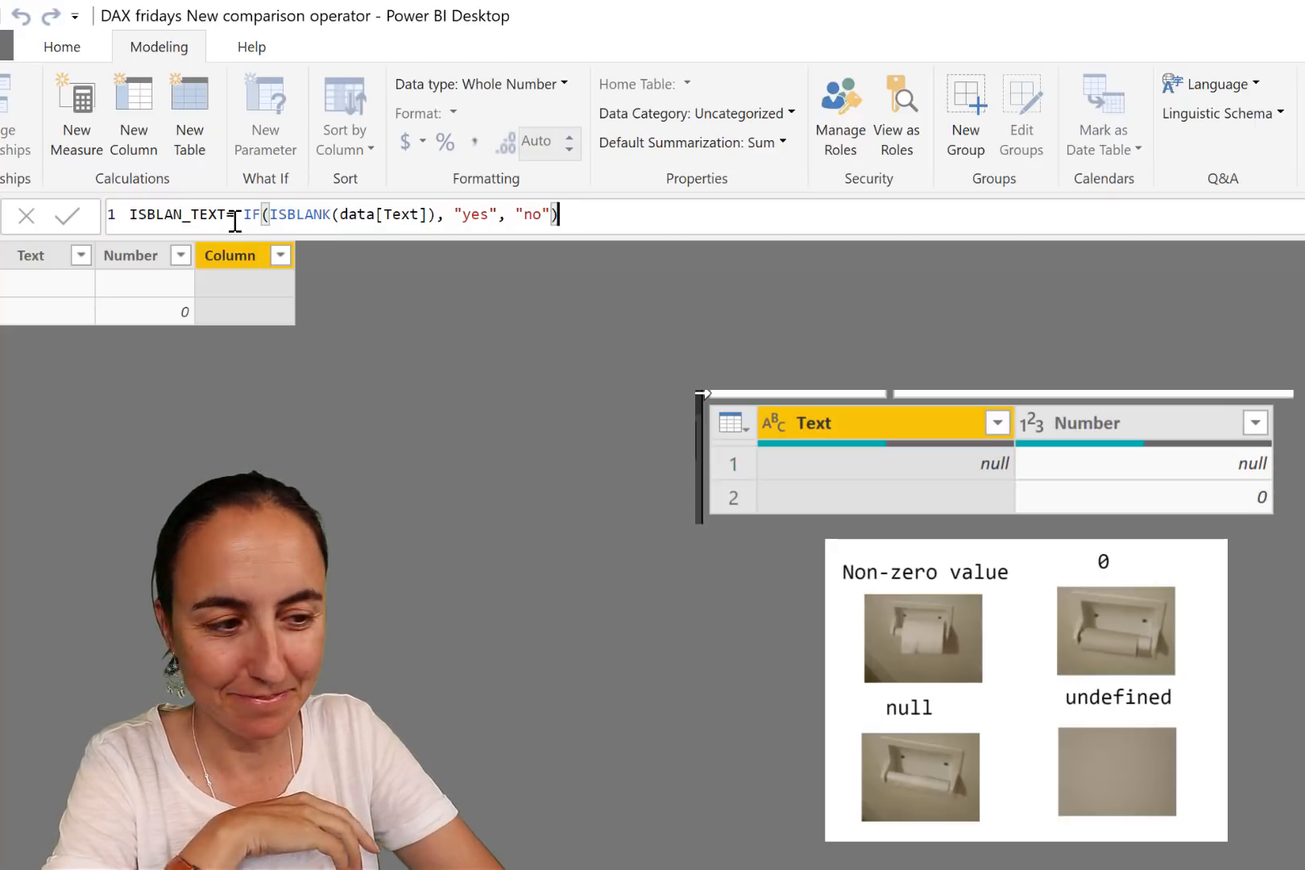
key("Return")
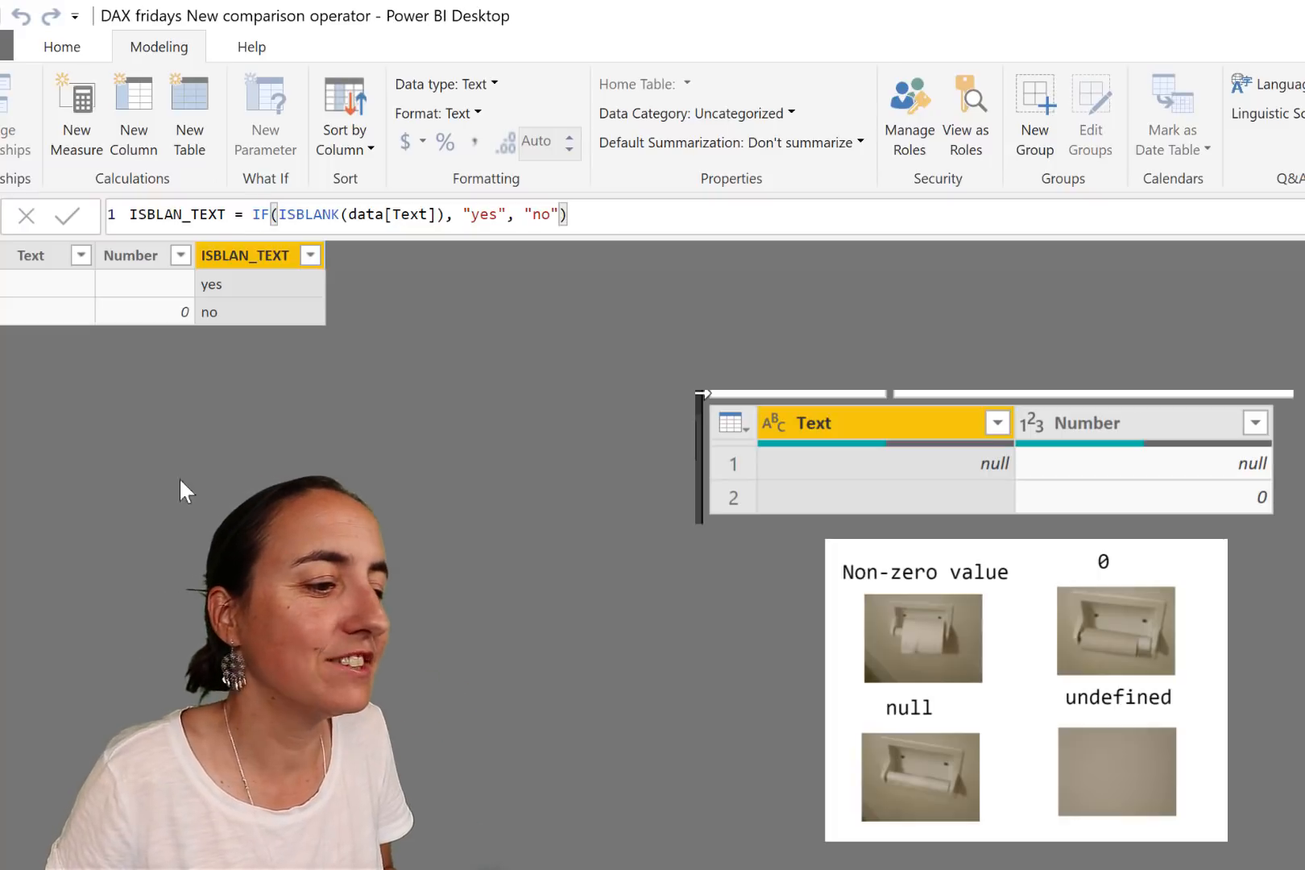
Step: Add another calculated column named blank_text to the data table
left_click(143, 95)
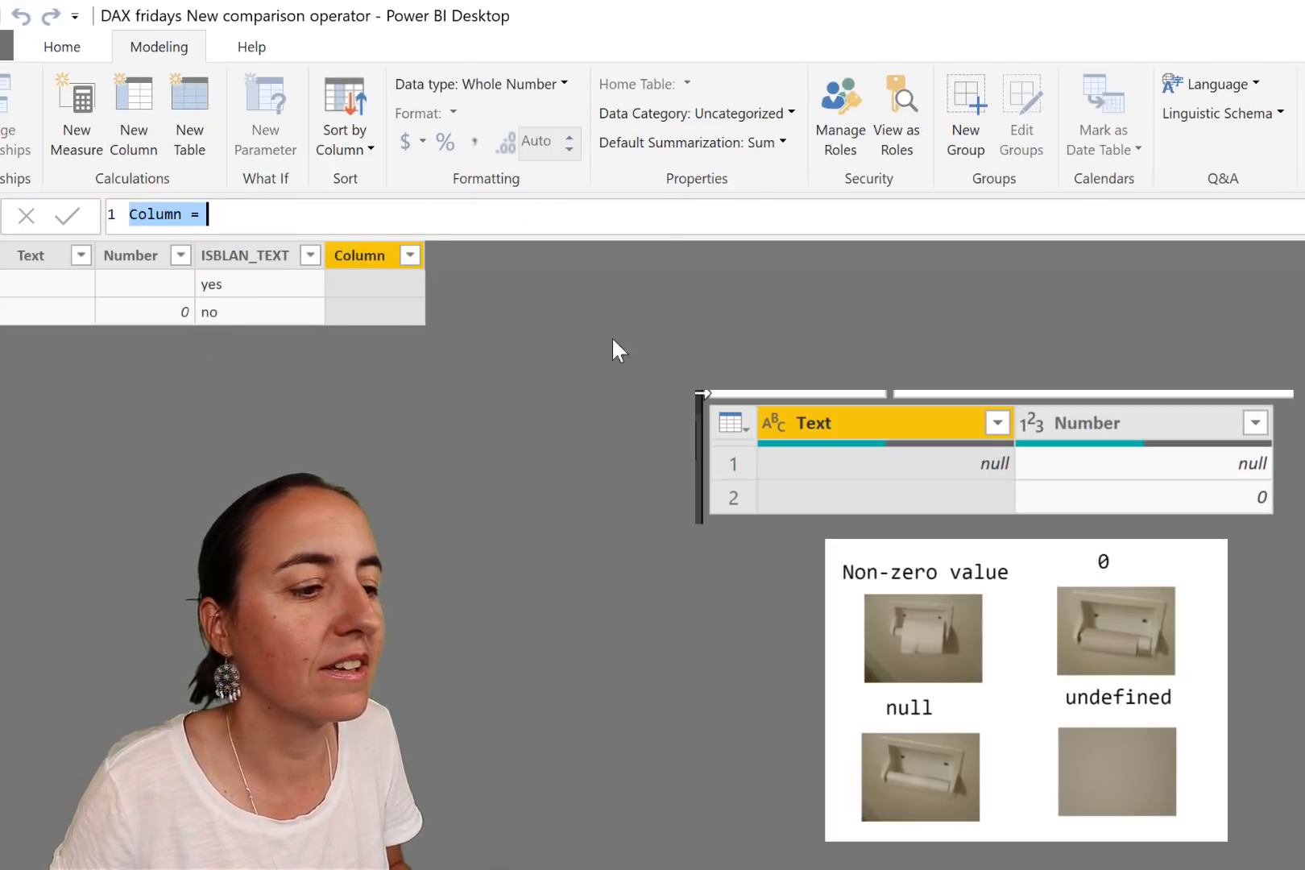
type("b")
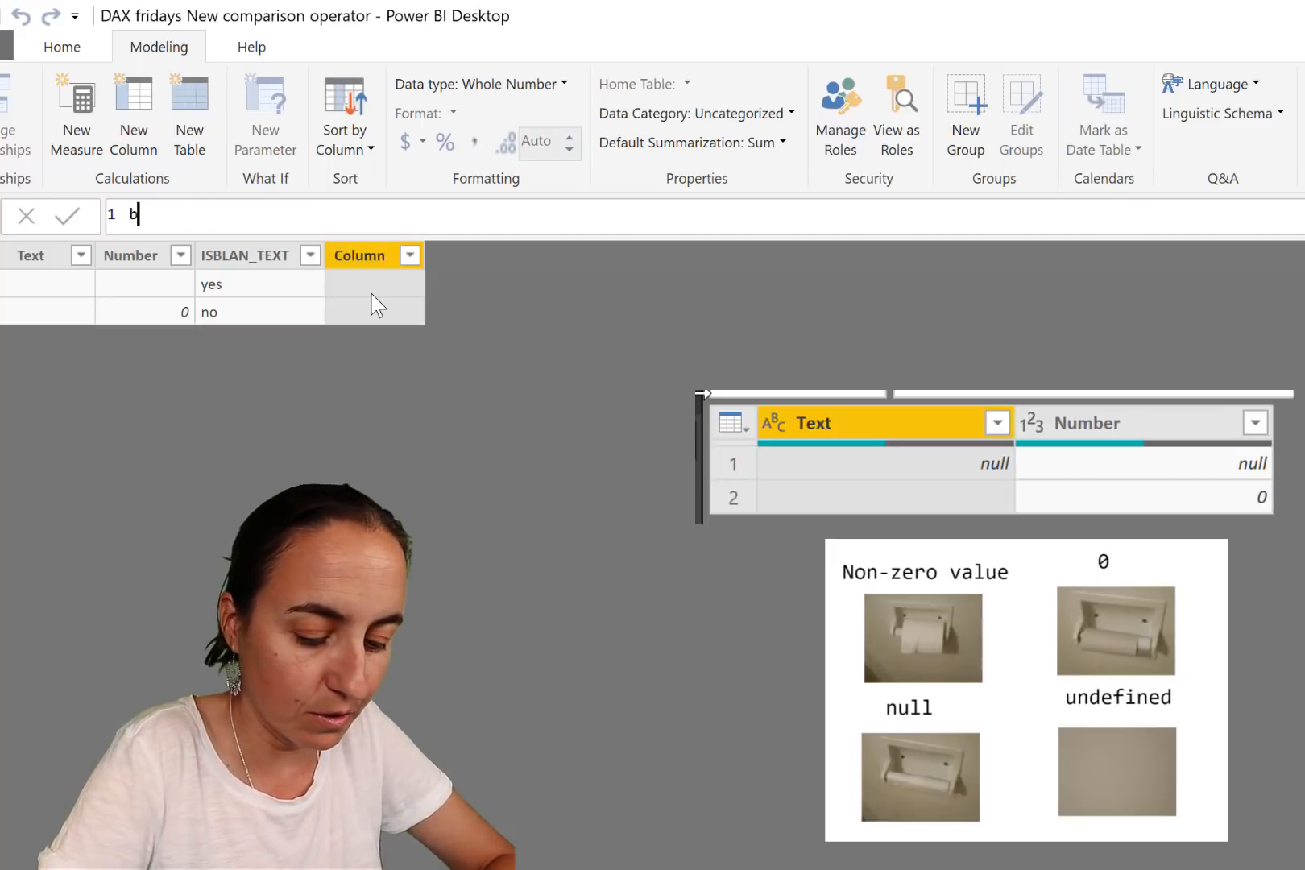
type("lank_ted")
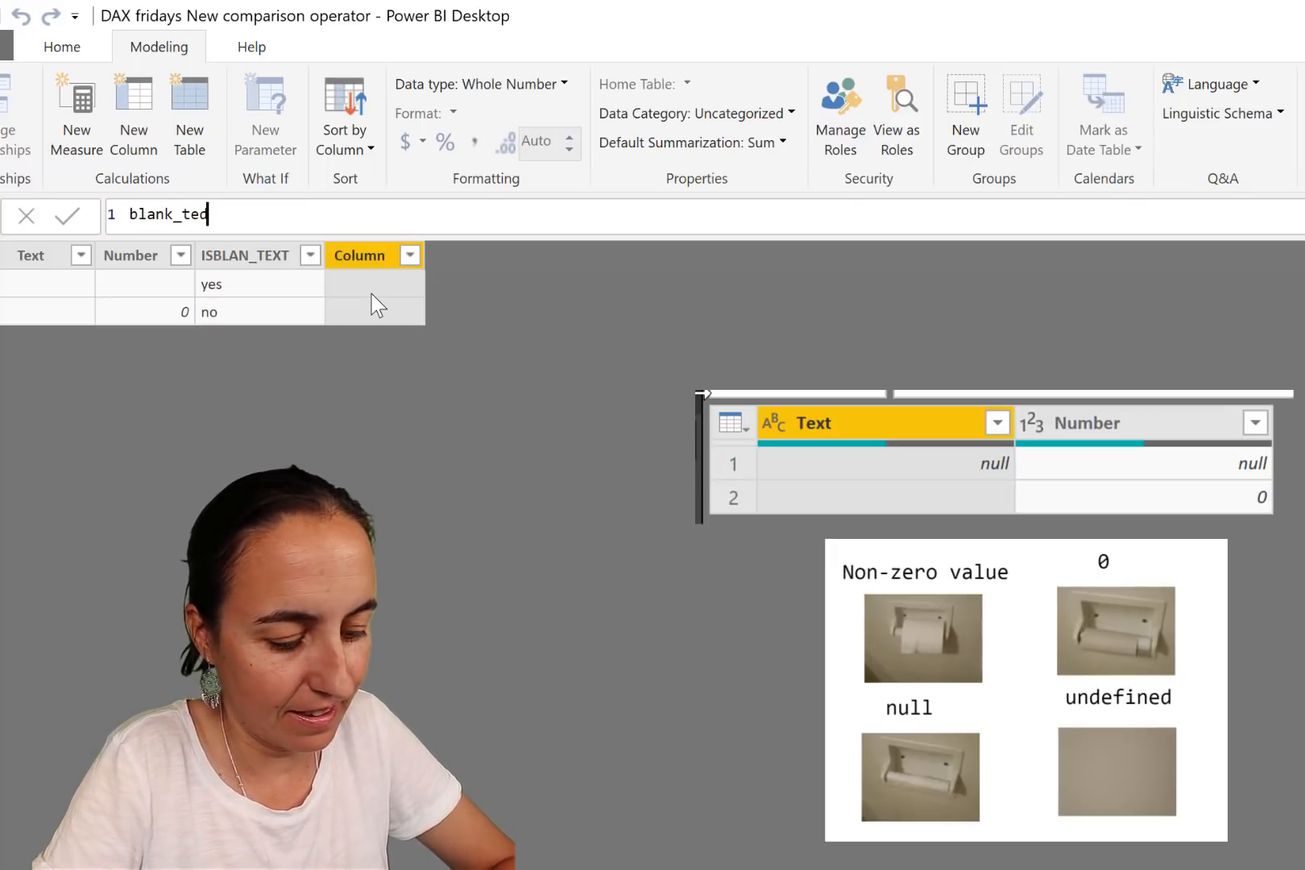
key("BackSpace")
type("xt= ")
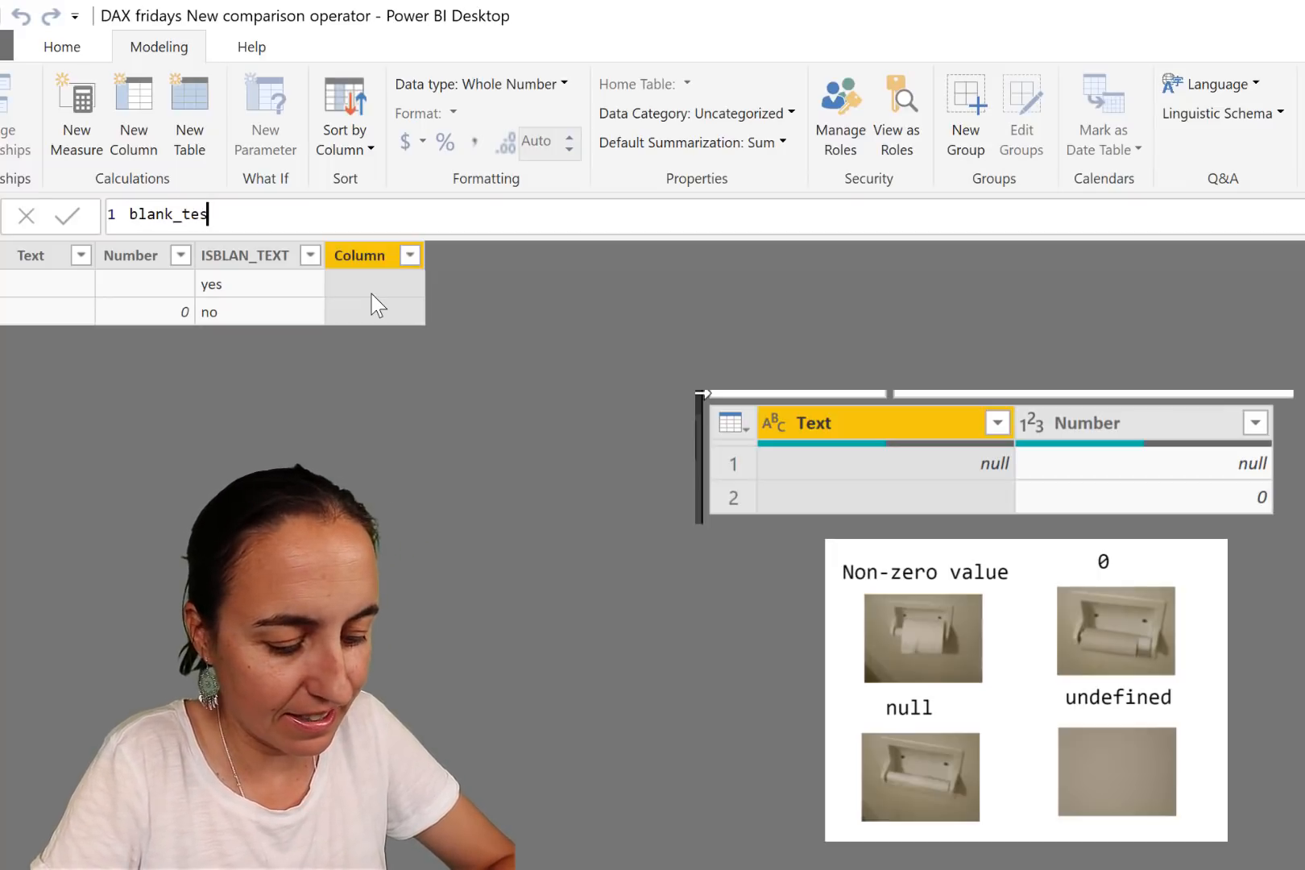
Step: Define the blank_text column as IF(data[Text]=BLANK(), "yes", "no") and compare it with the ISBLAN_TEXT column
type("IF(")
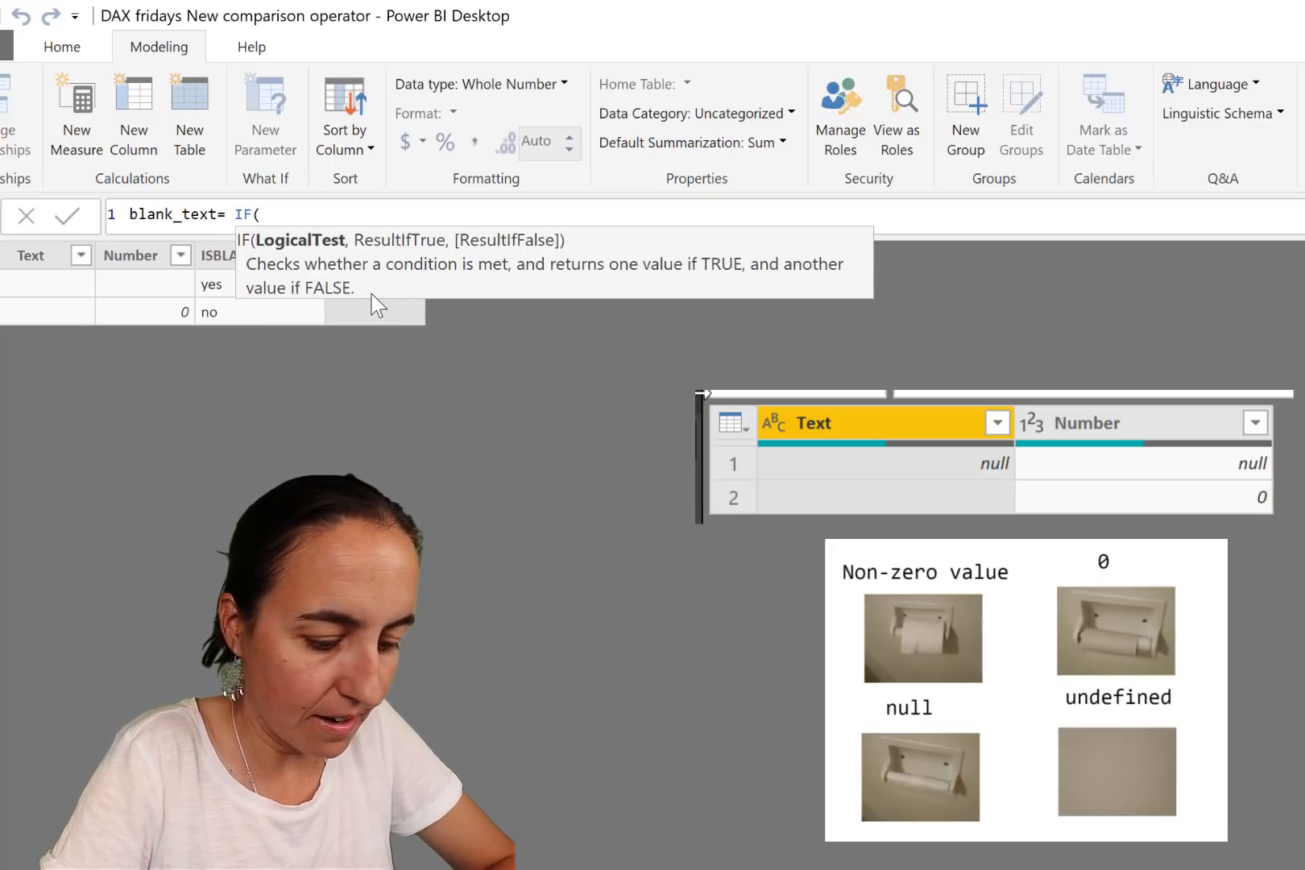
type("tex")
key("Tab")
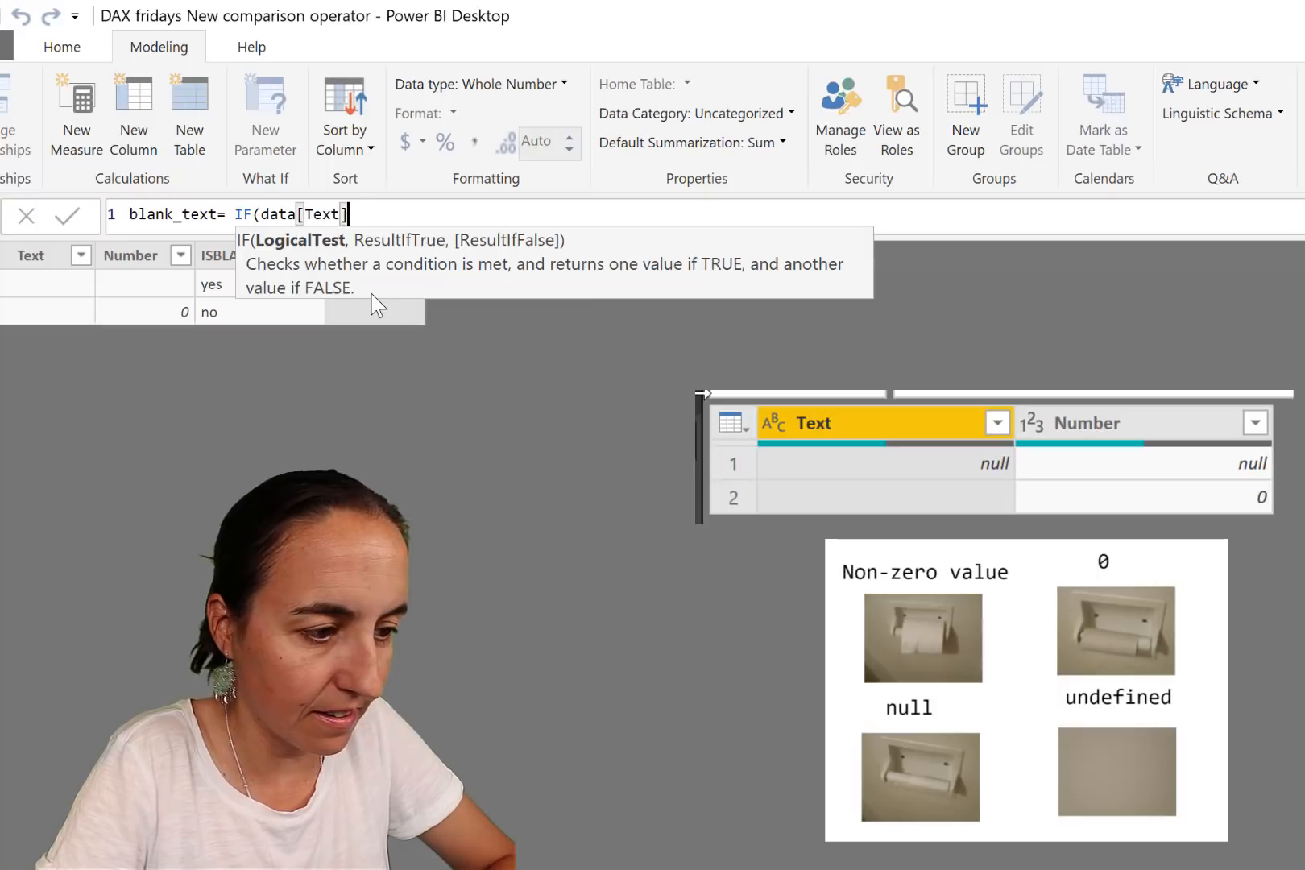
type("=bka")
key("BackSpace")
key("BackSpace")
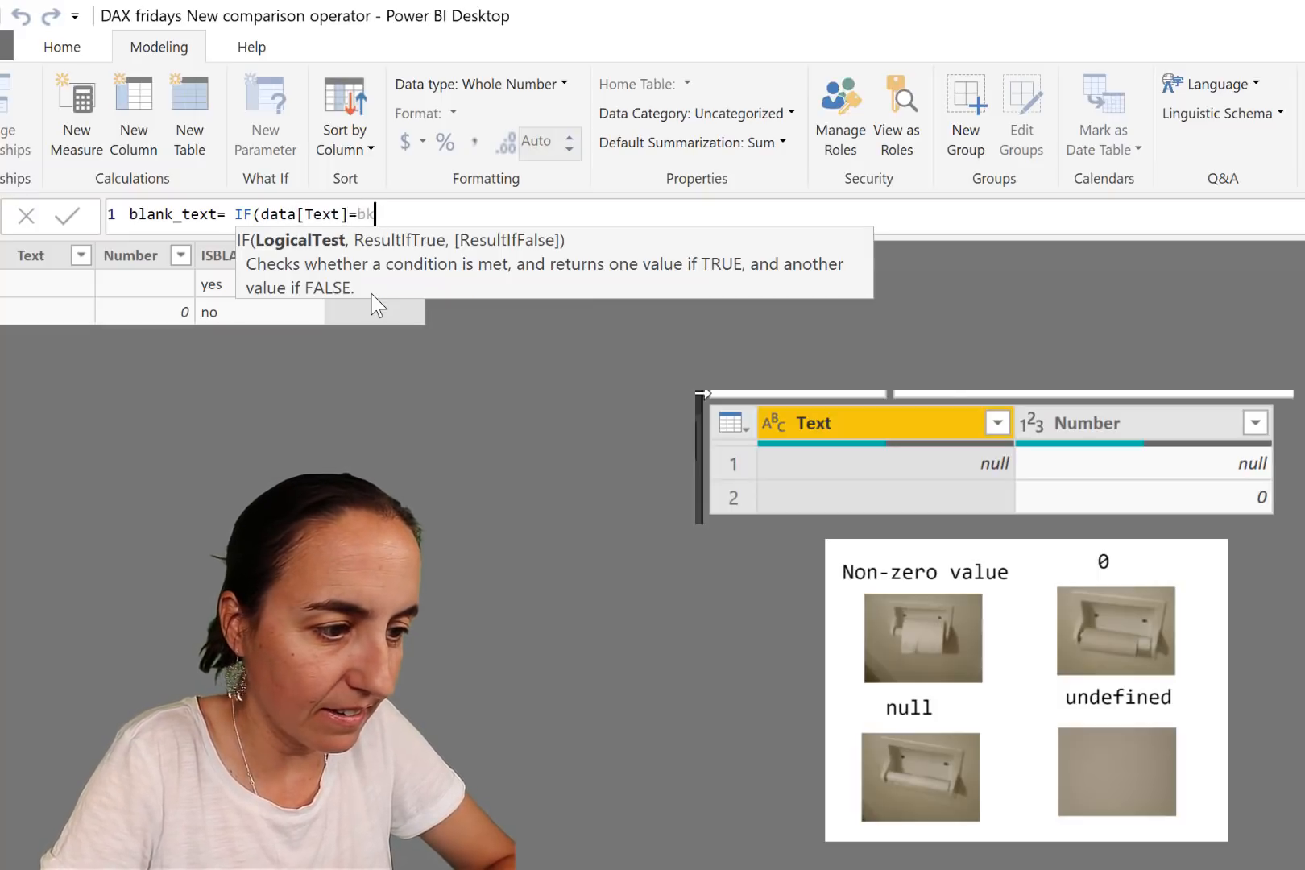
type("la")
key("Tab")
type(")")
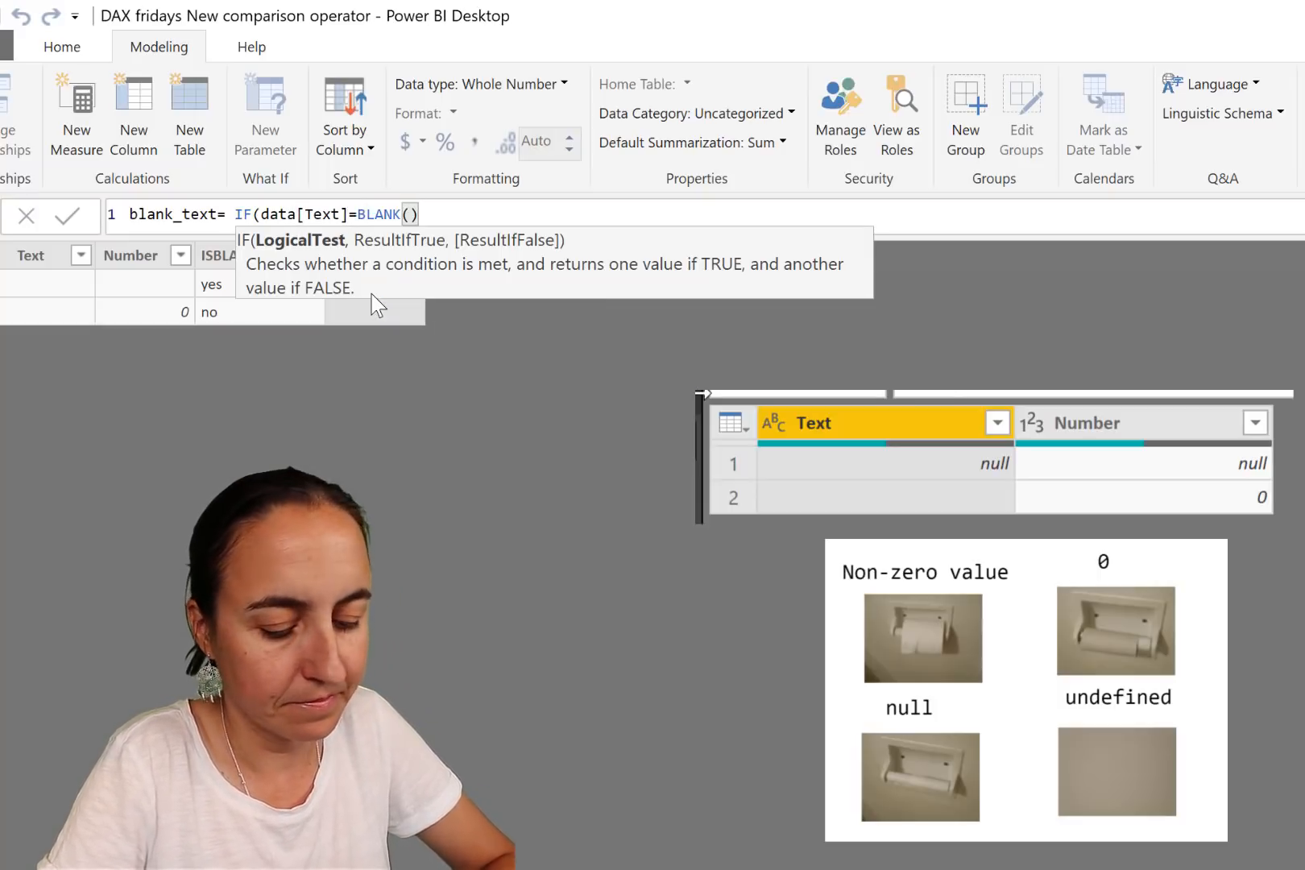
type(", \"yes")
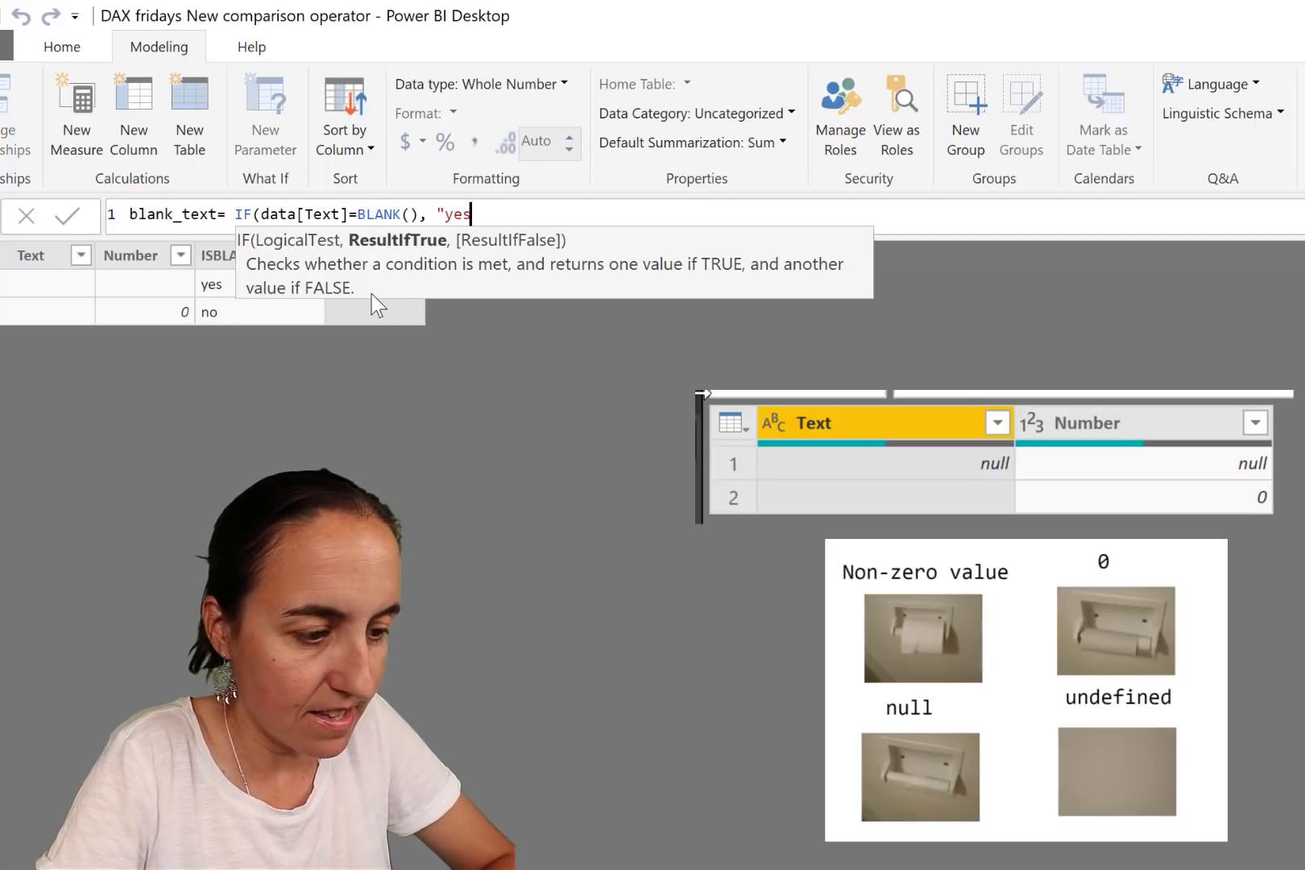
type("\", \"no")
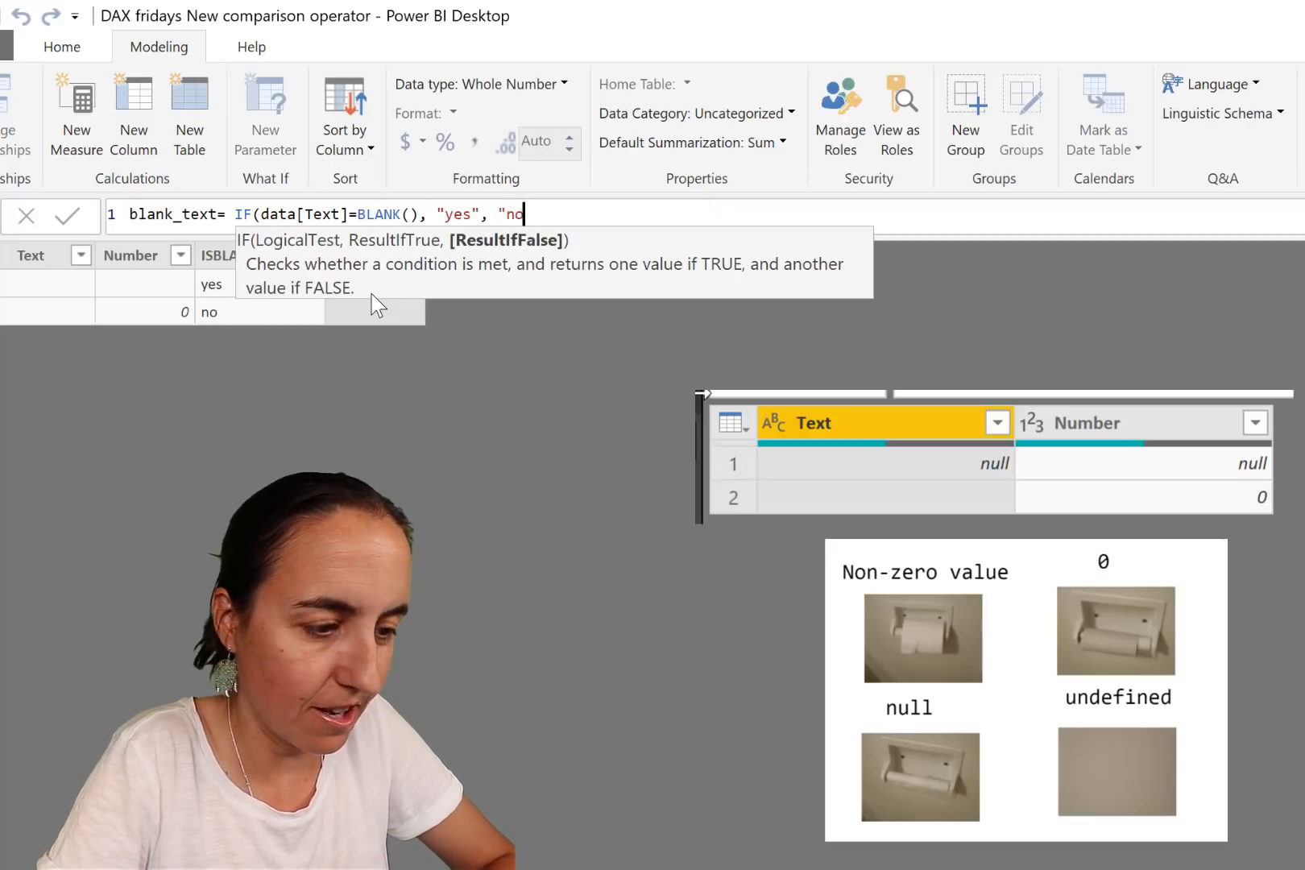
type("\")")
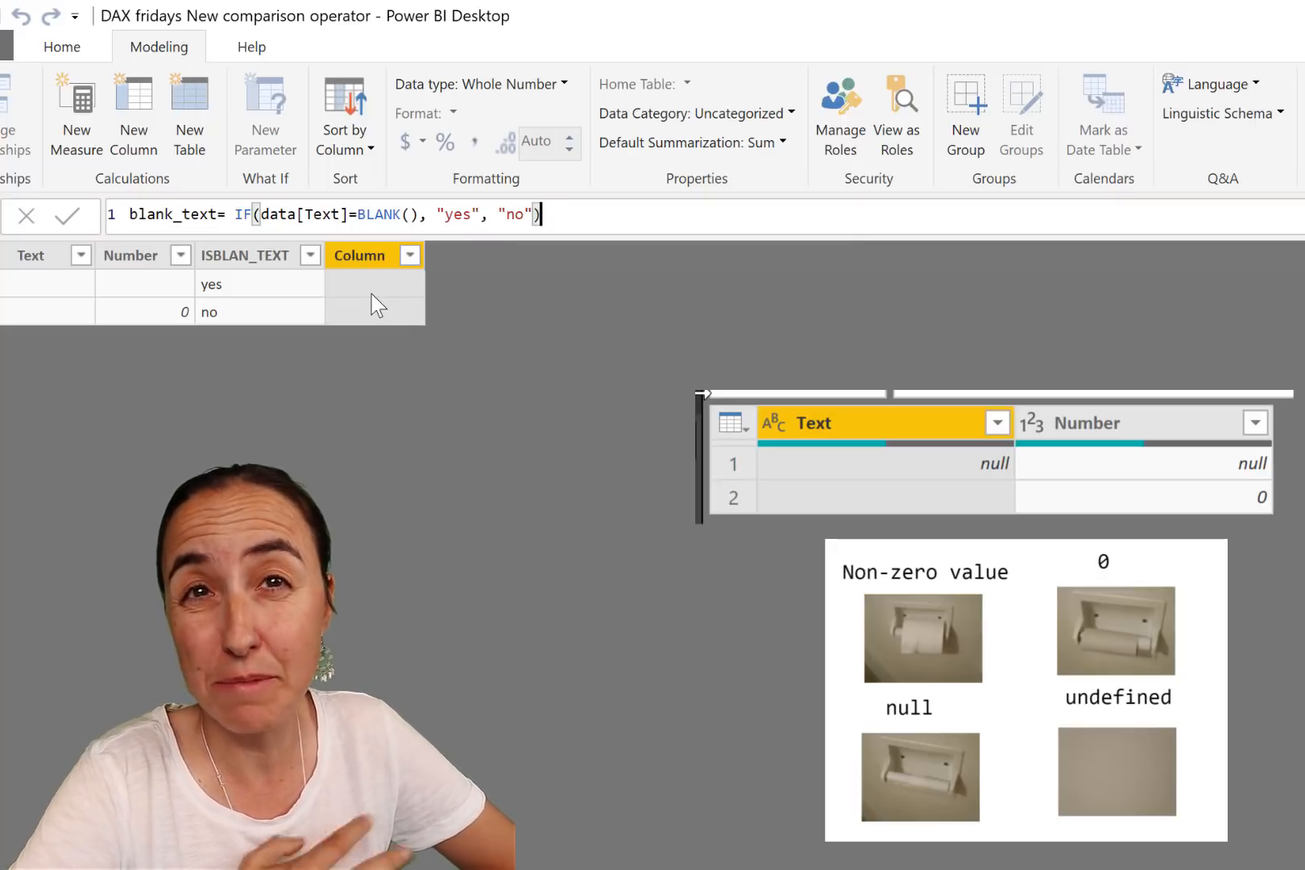
key("Return")
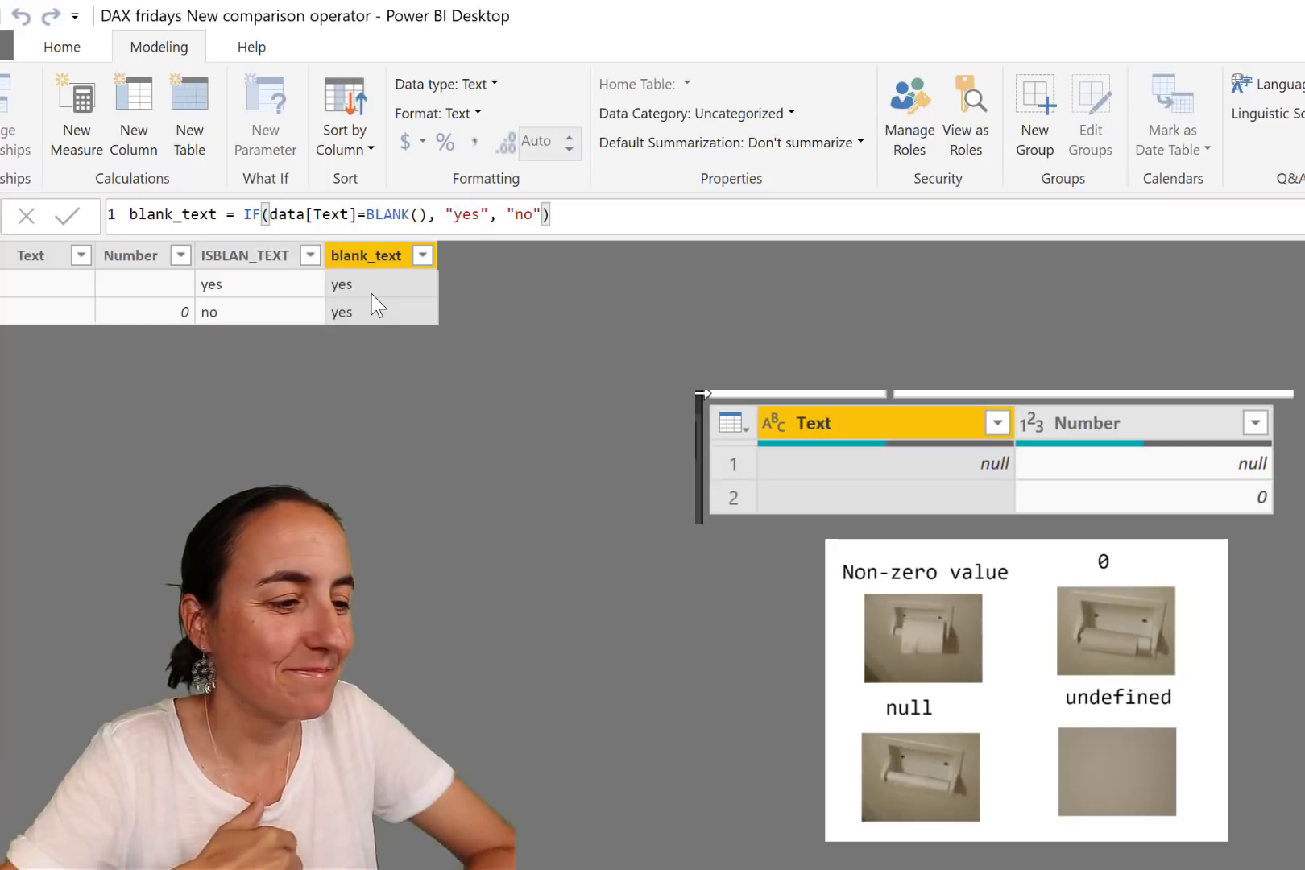
left_click(269, 281)
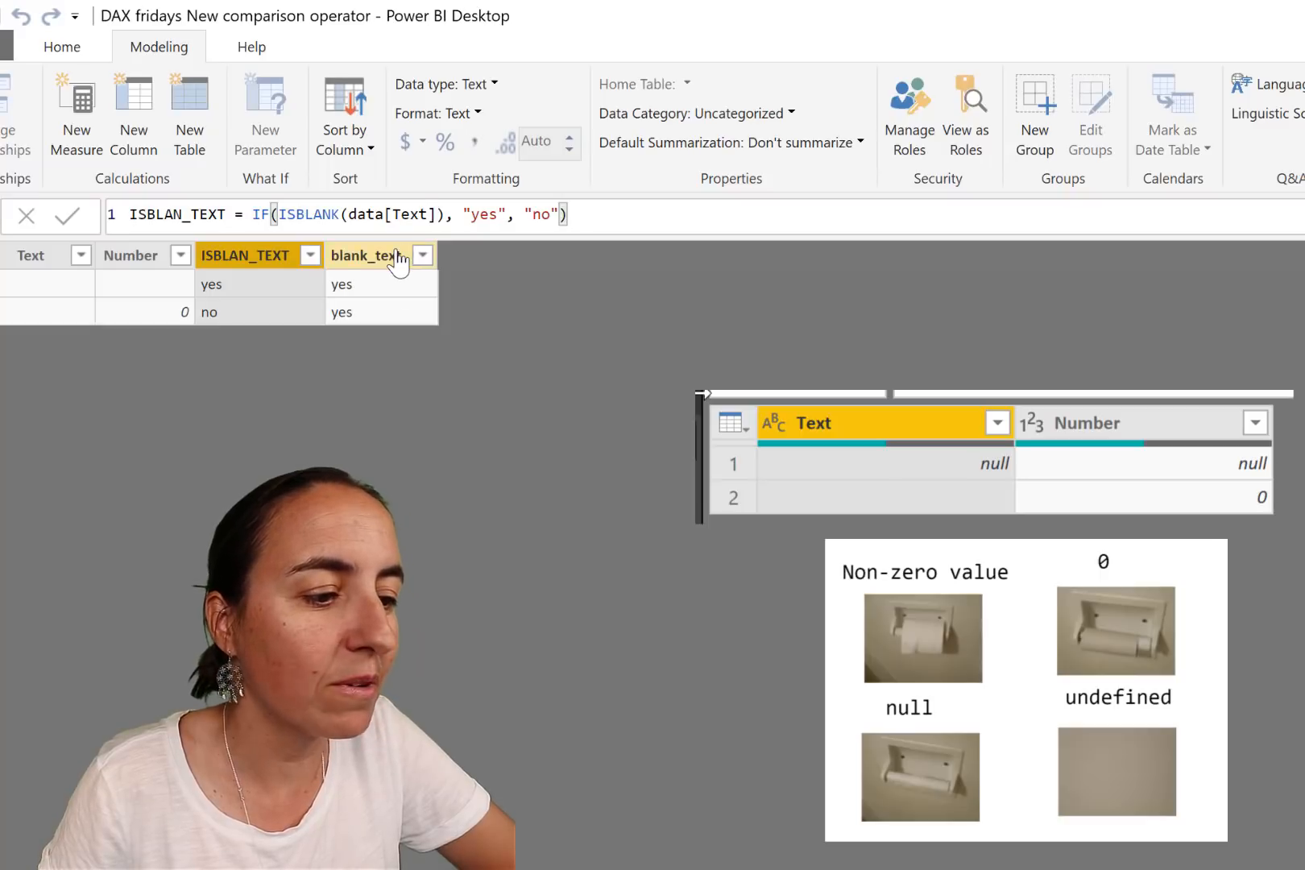
Step: Review the blank_text column's formula and add a calculated column named DE_text to the data table
left_click(377, 256)
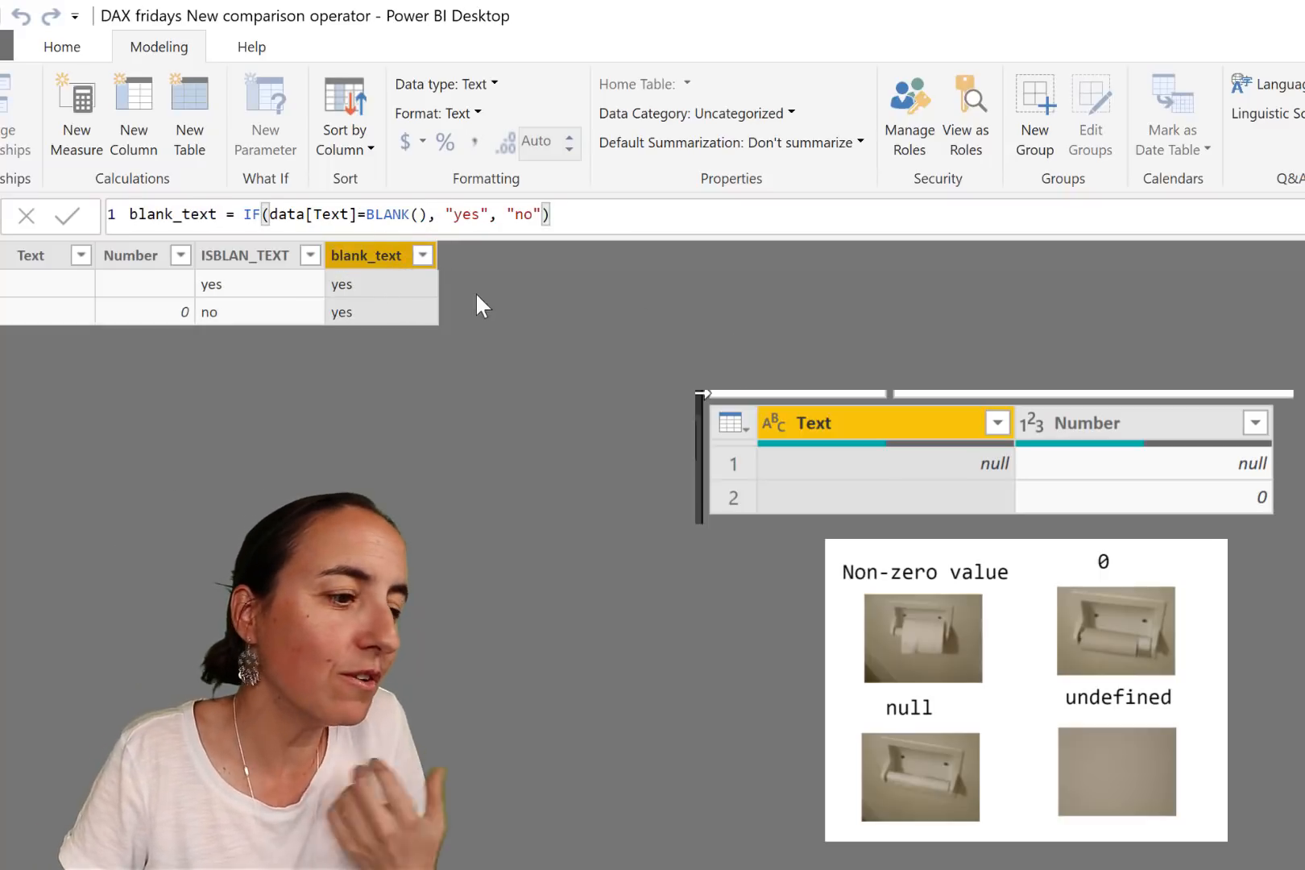
left_click(128, 120)
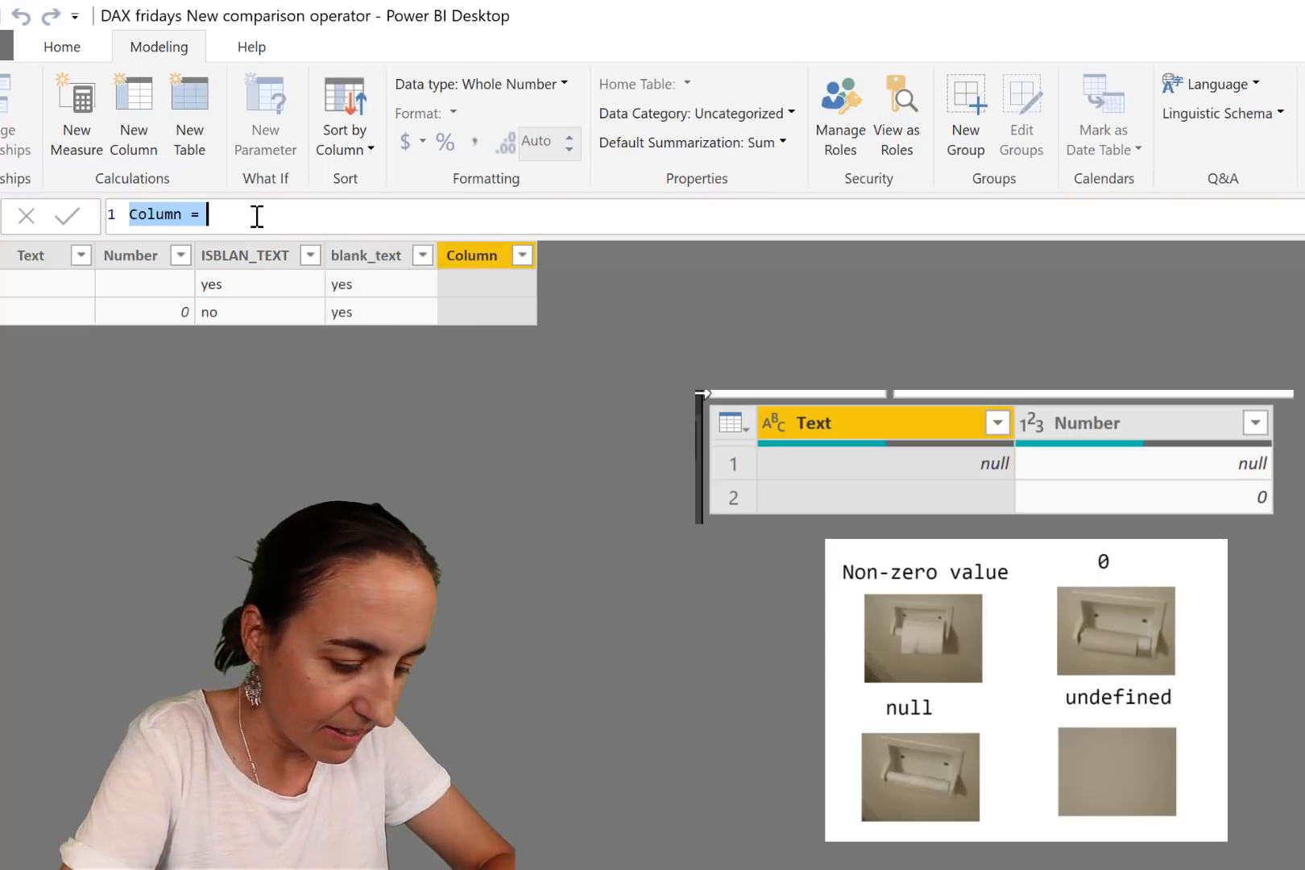
type("DE_t")
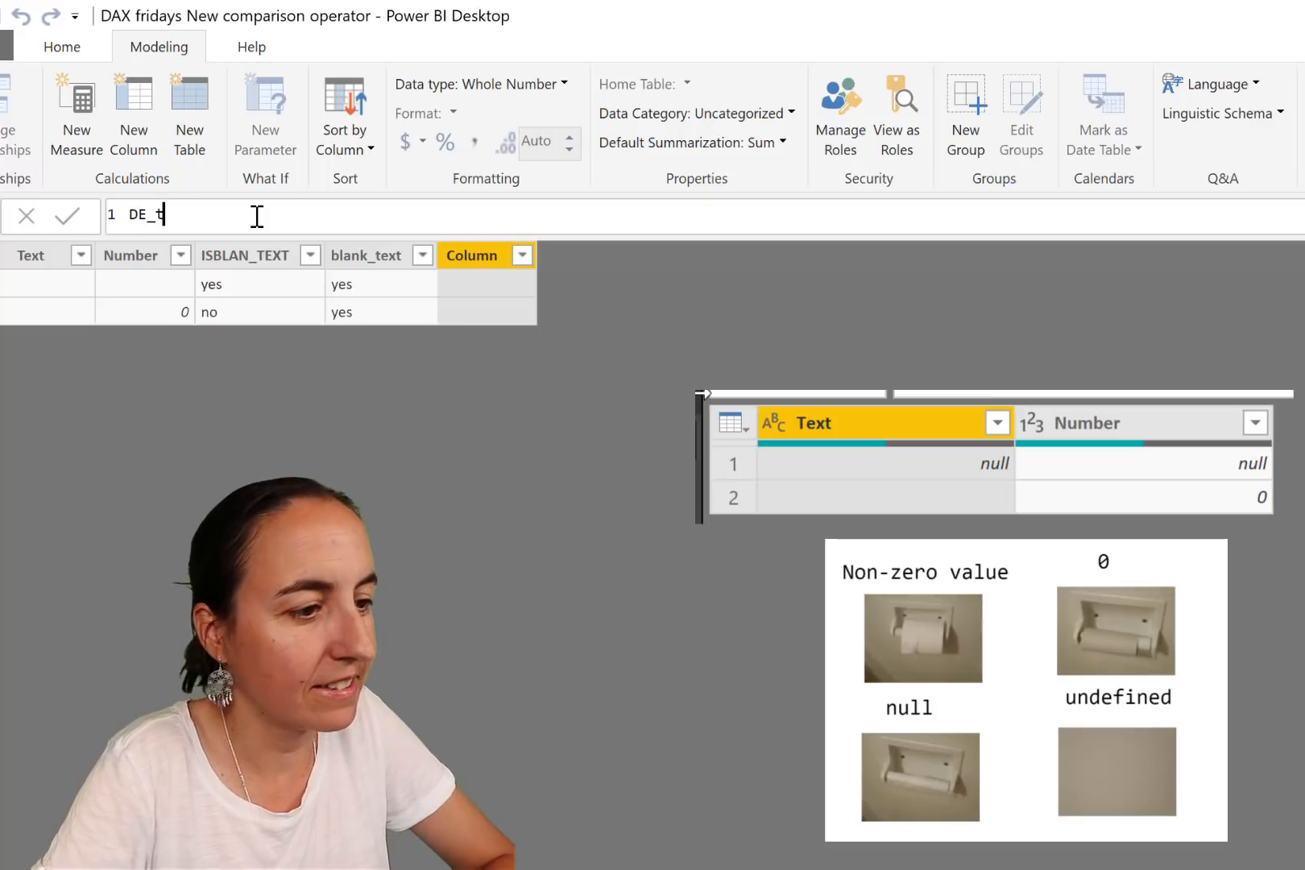
type("ext= ")
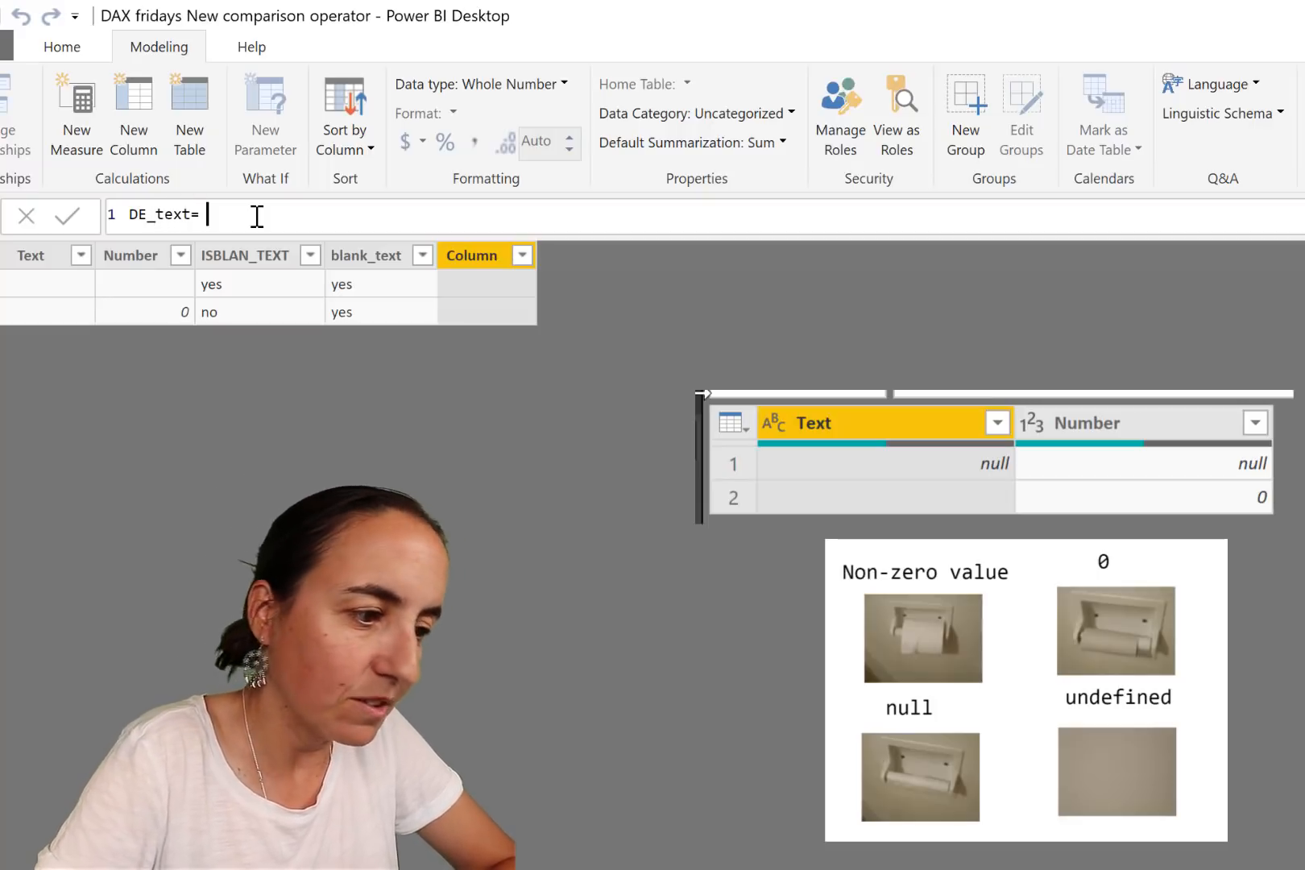
Step: Define the DE_text column as IF(data[Text]==BLANK(), "yes","no") using the strict equality operator
type("if")
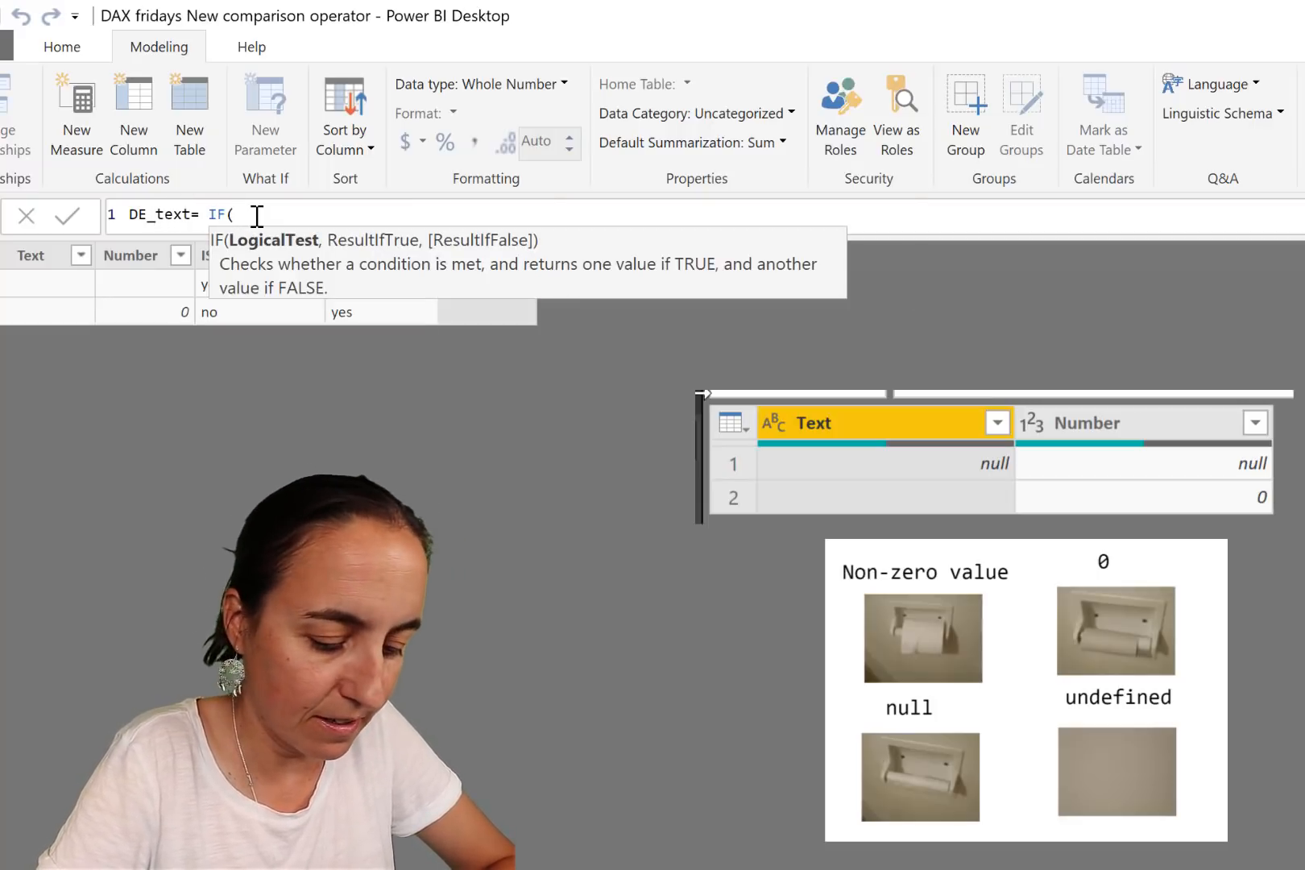
type("te")
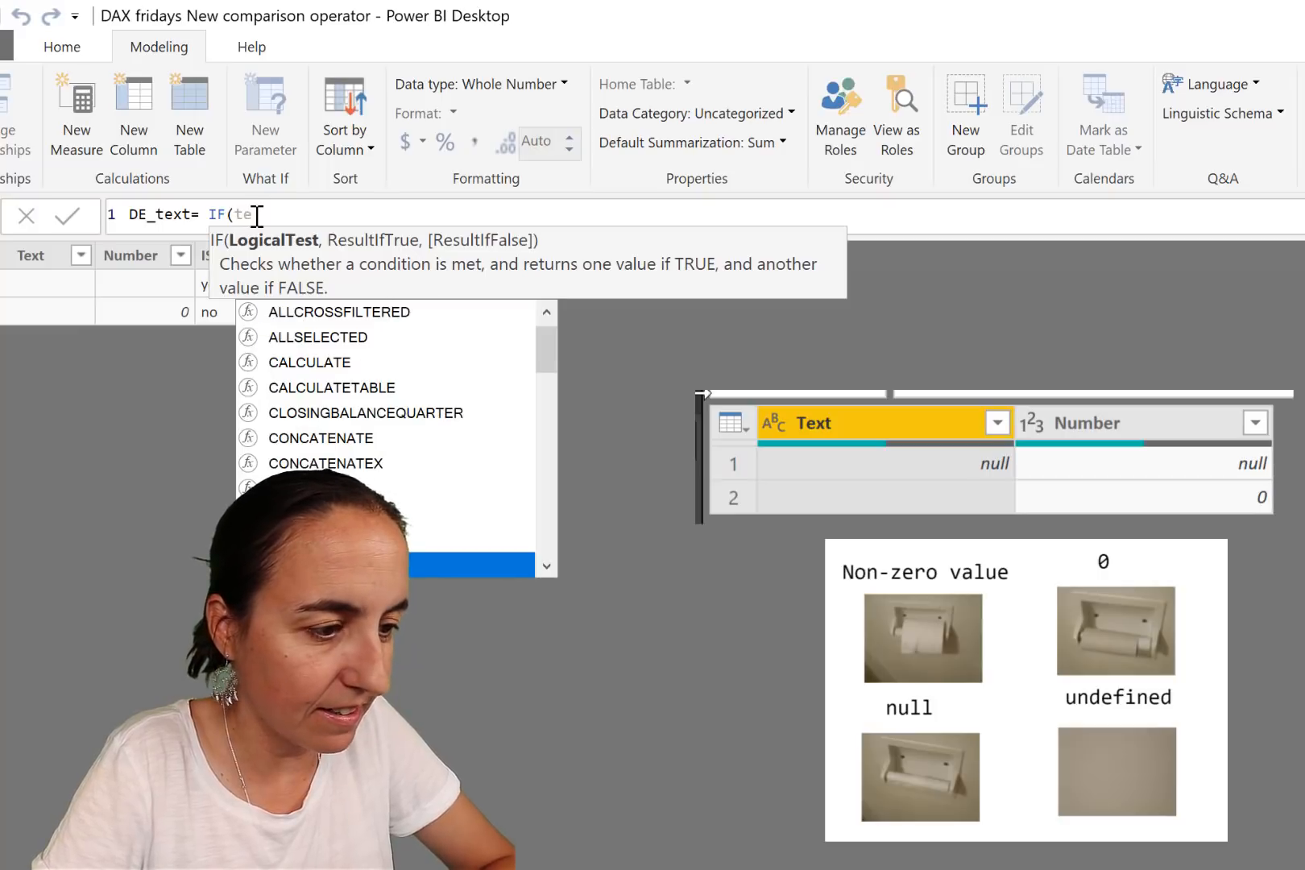
key("Tab")
type("==bl")
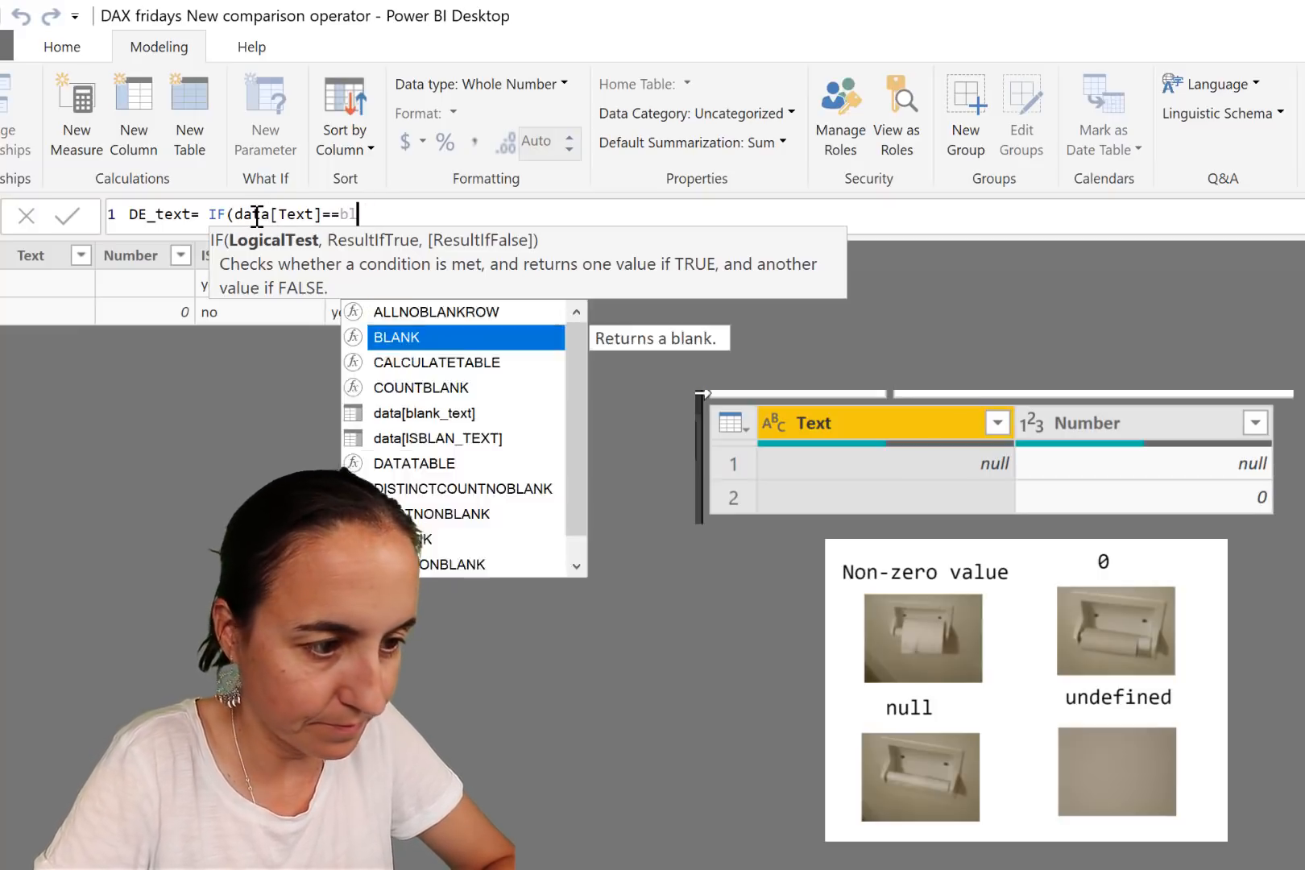
key("Tab")
type(", \"")
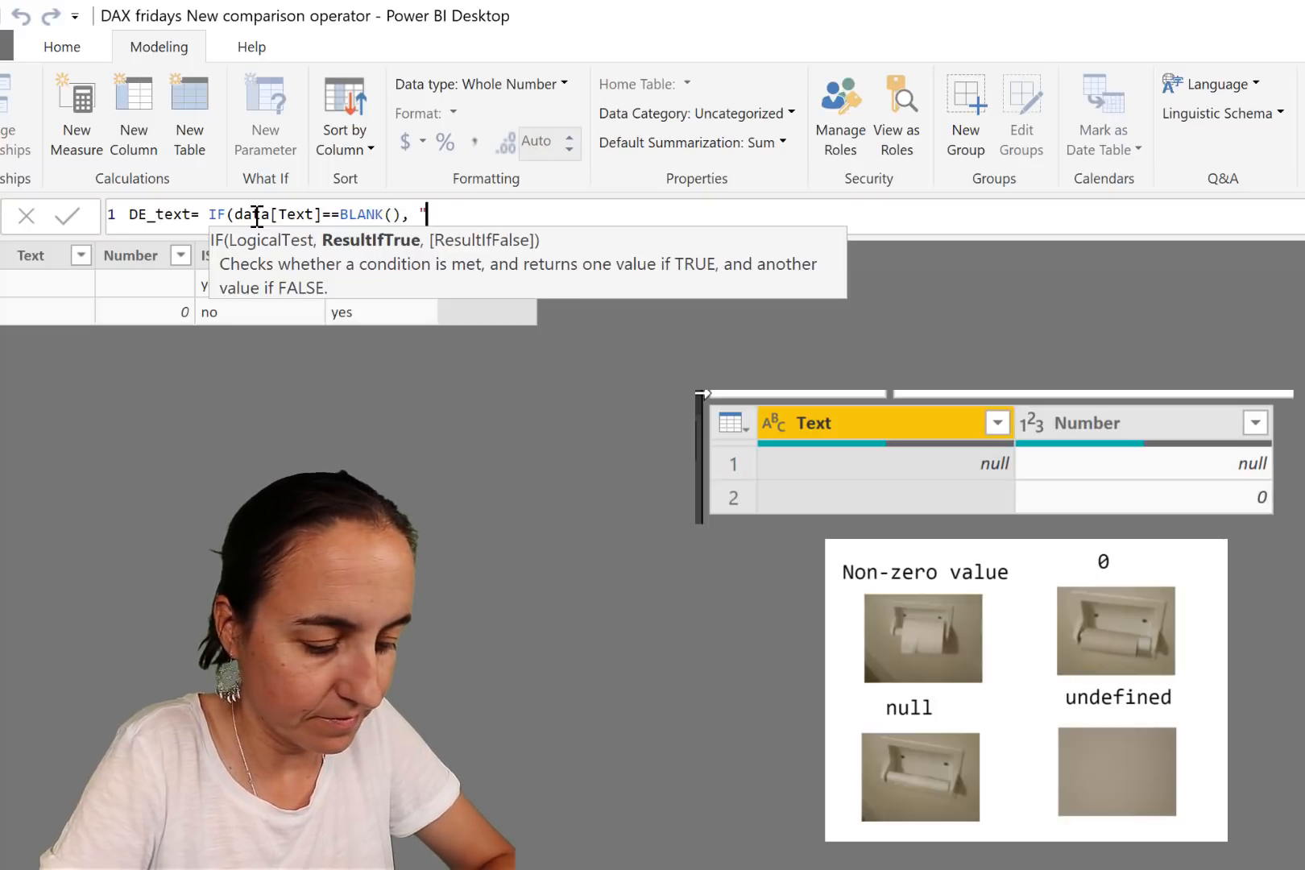
type("yes\",")
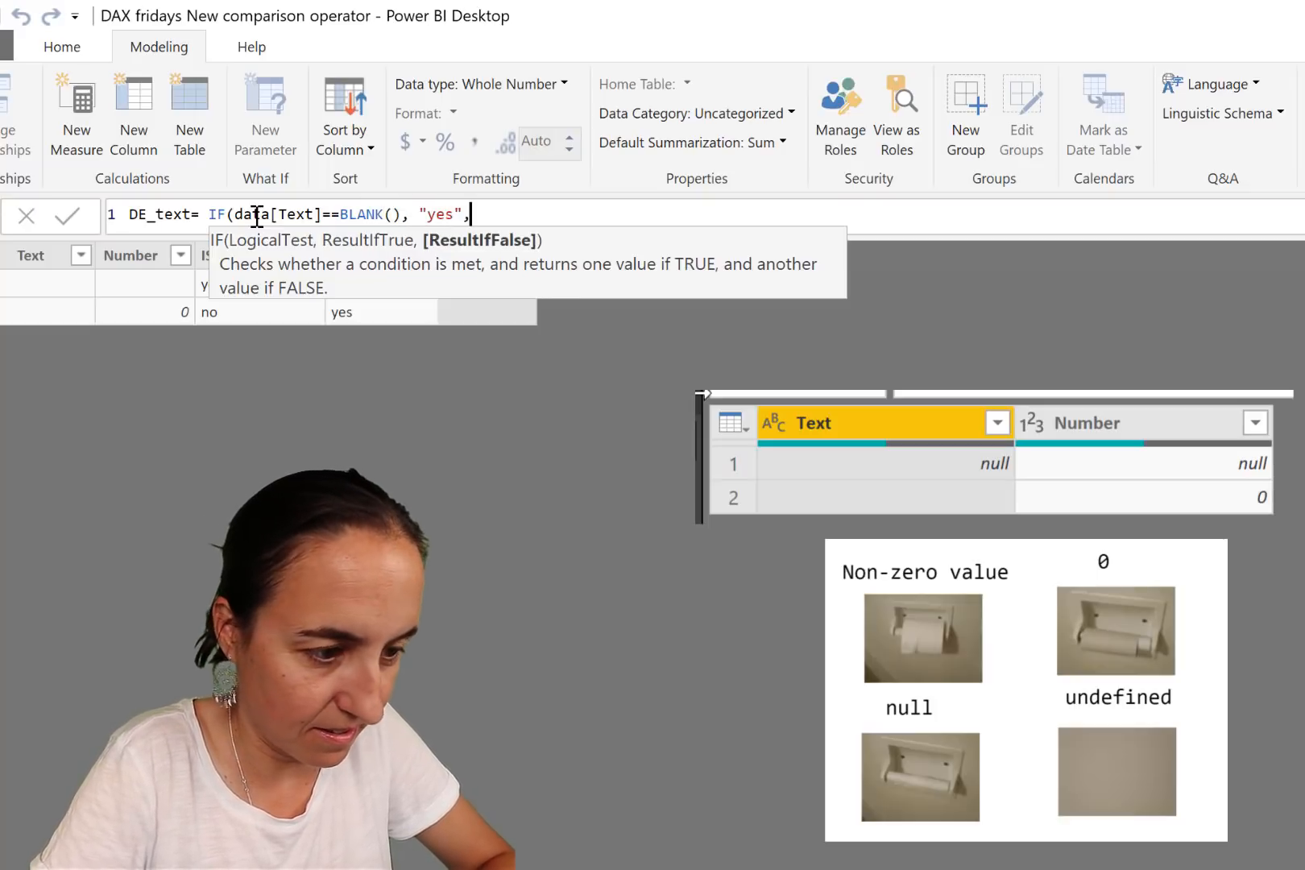
type("\"no\")")
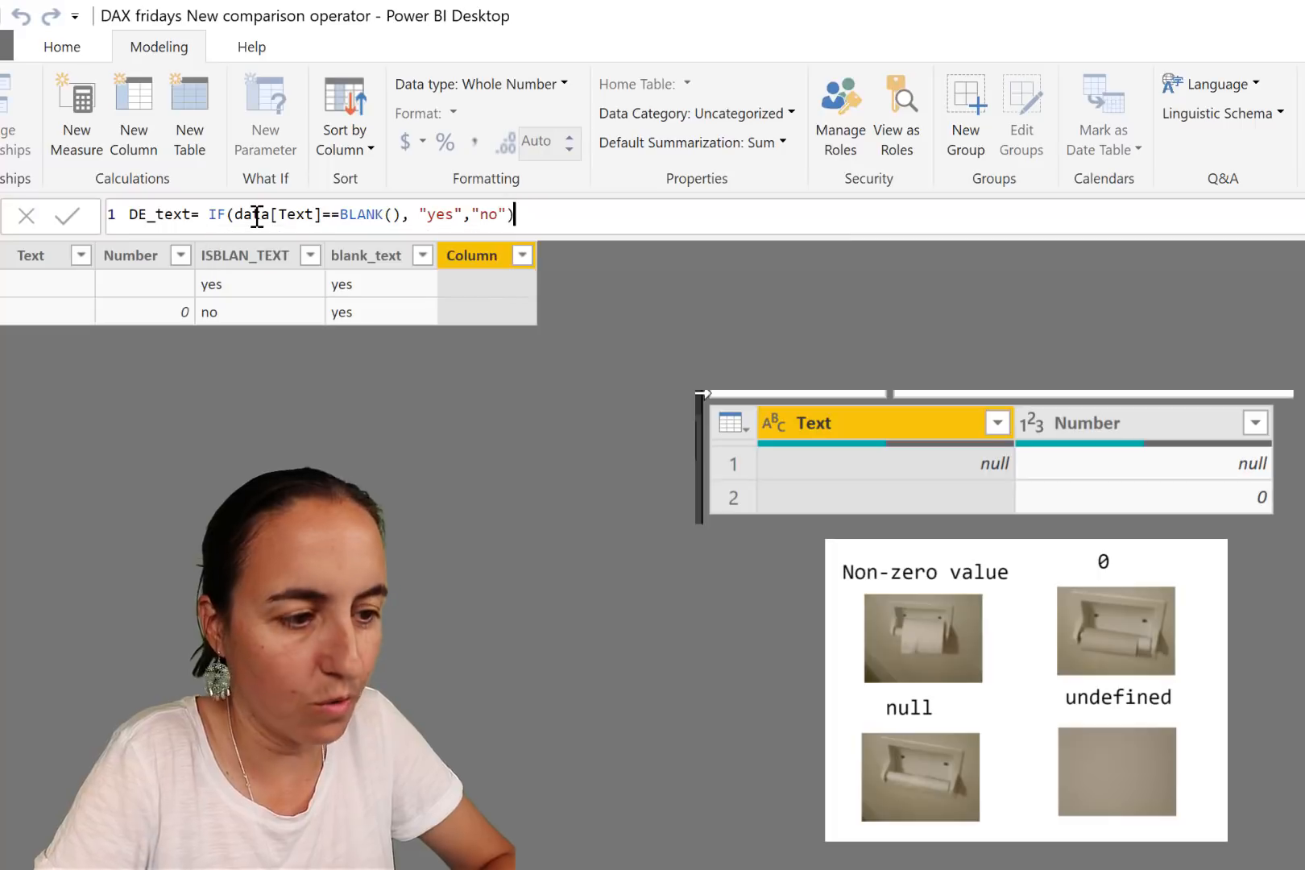
key("Return")
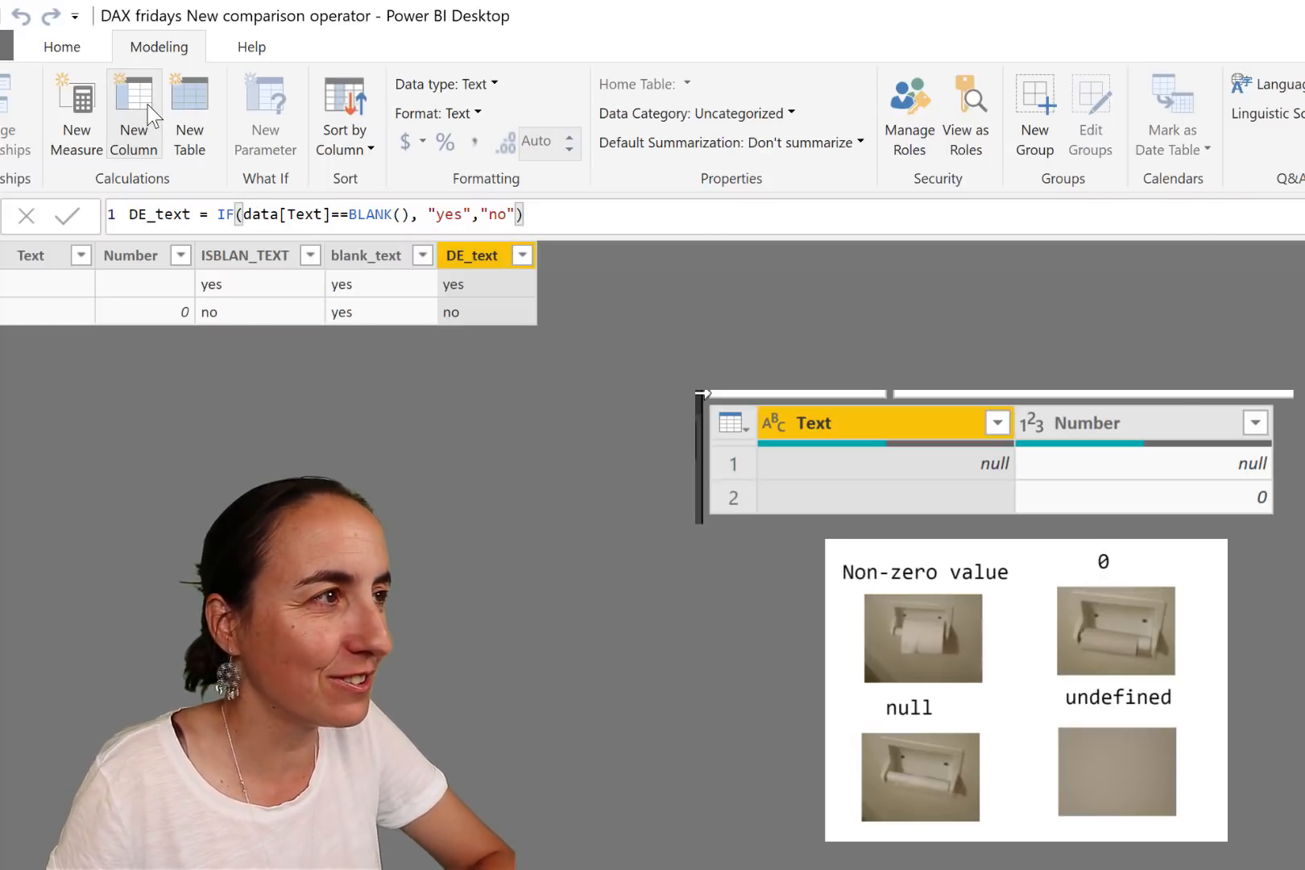
Step: Add a calculated column named isblank_number to the data table
left_click(136, 129)
type("isb")
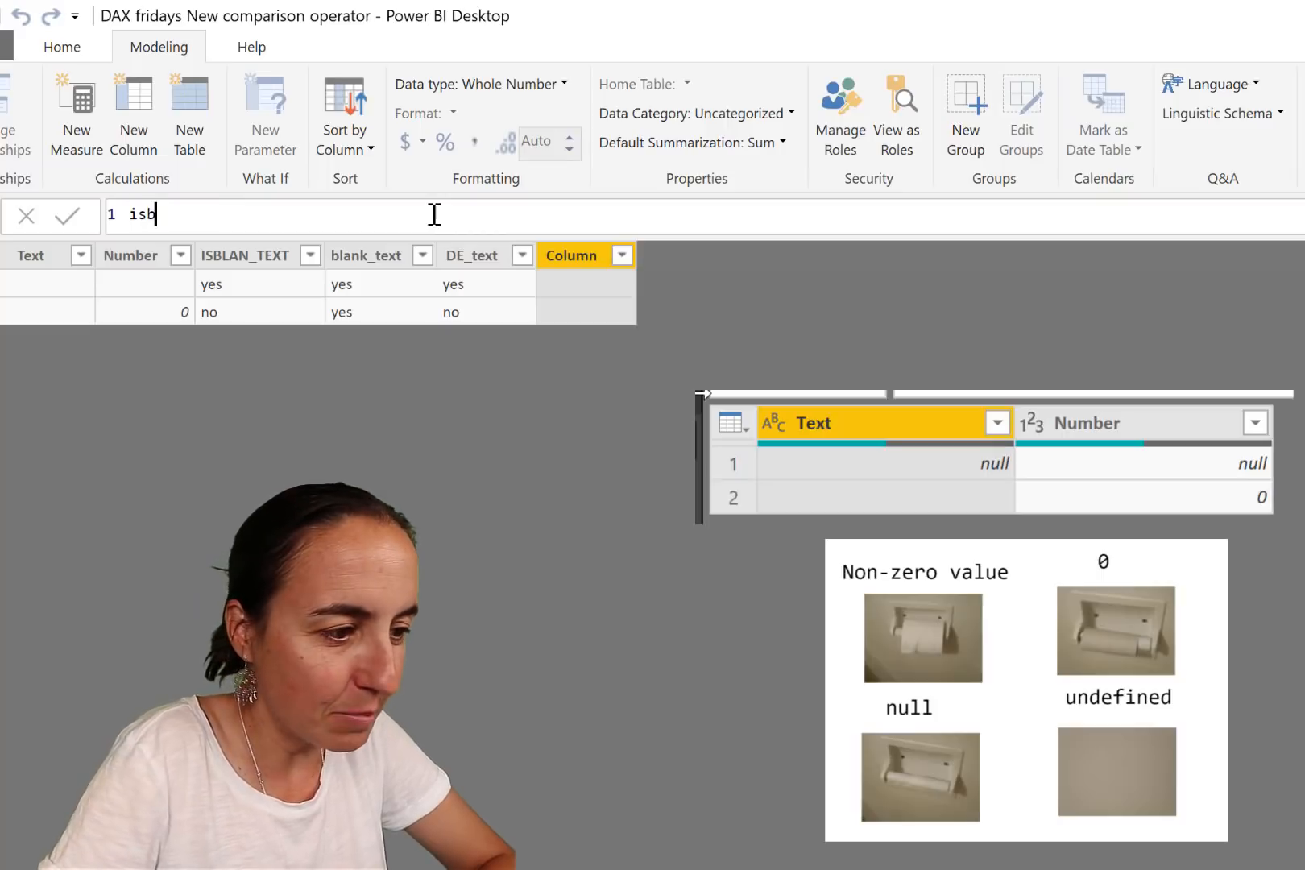
type("lank_")
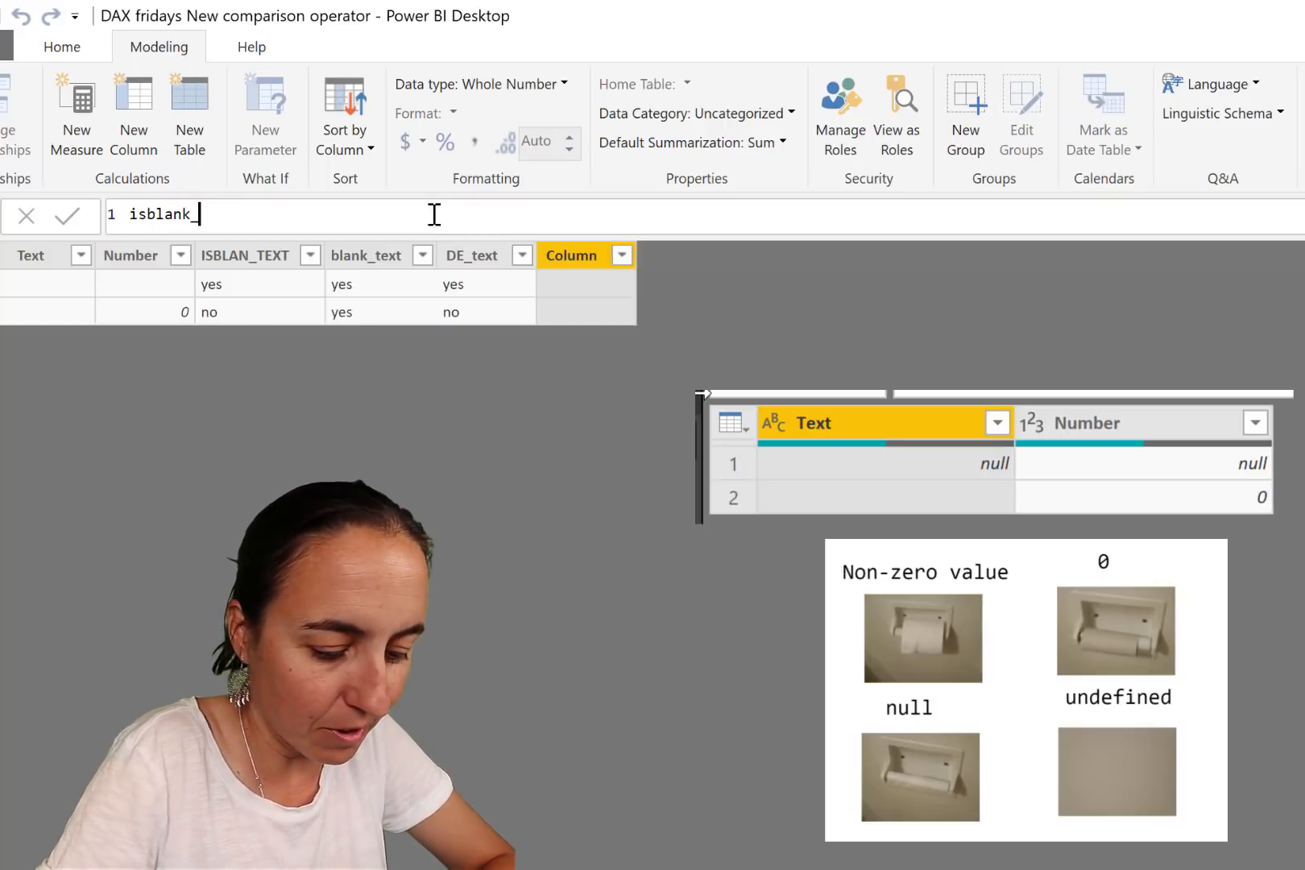
type("number")
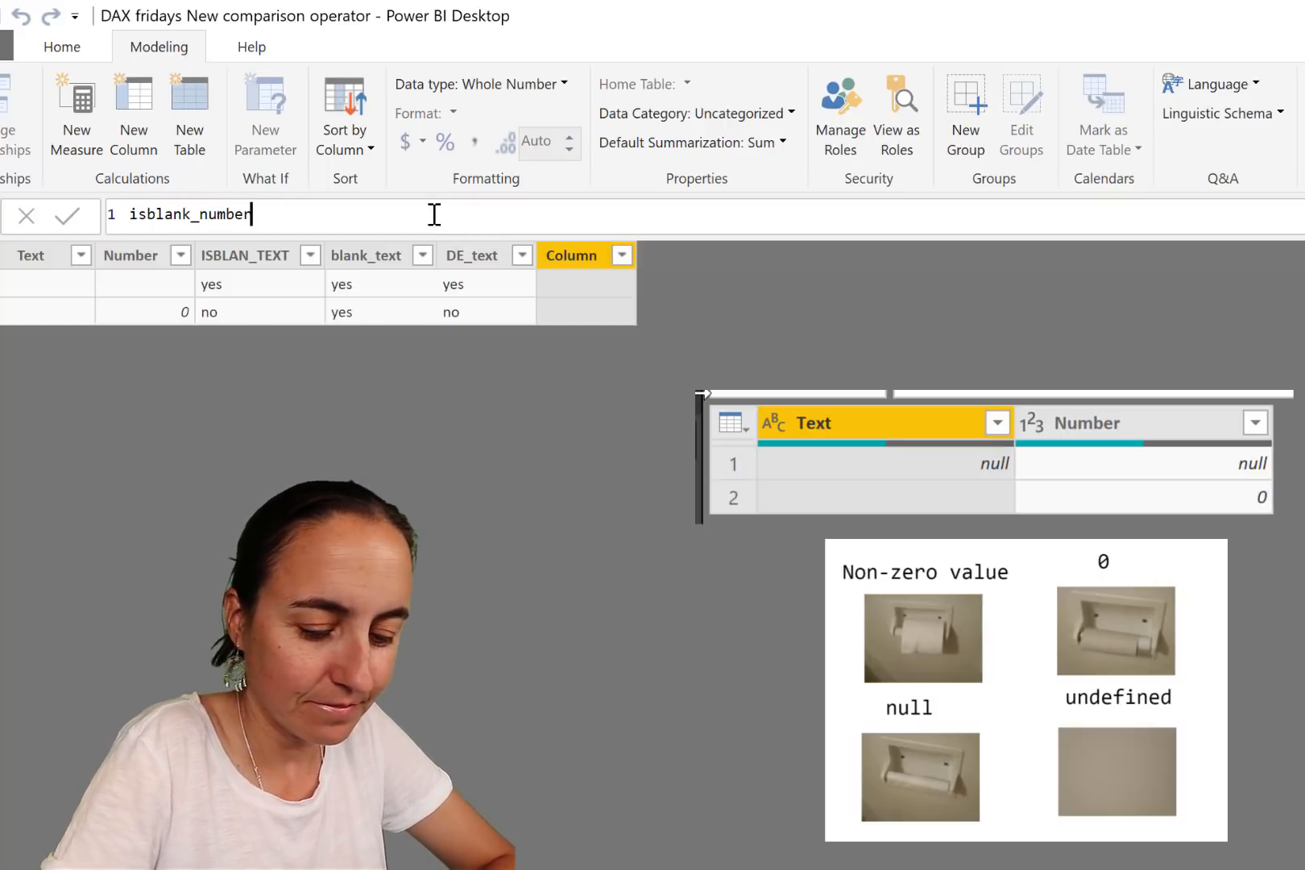
Step: Define the isblank_number column as IF(ISBLANK(data[Number]), "yes", "no")
type("= IF(isb")
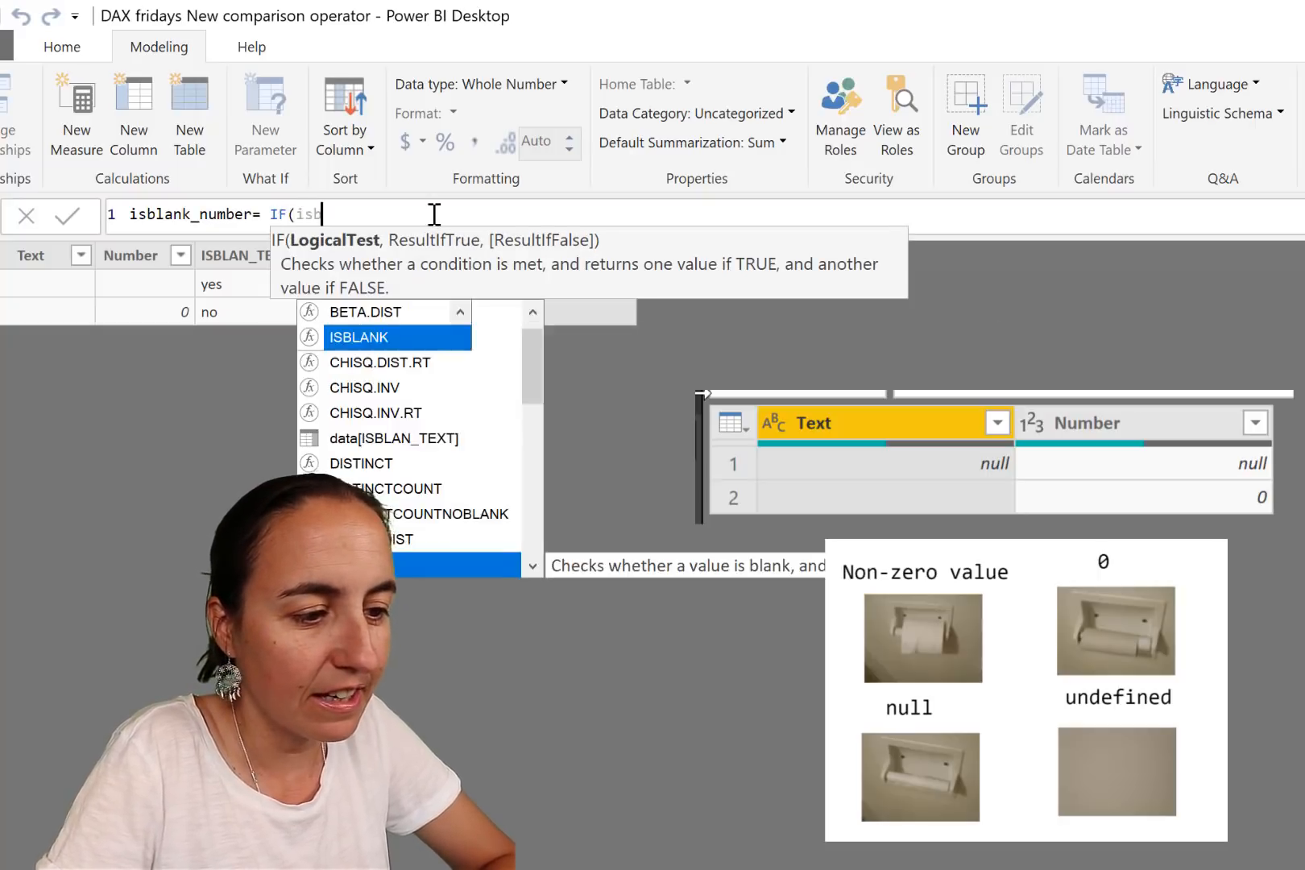
key("Tab")
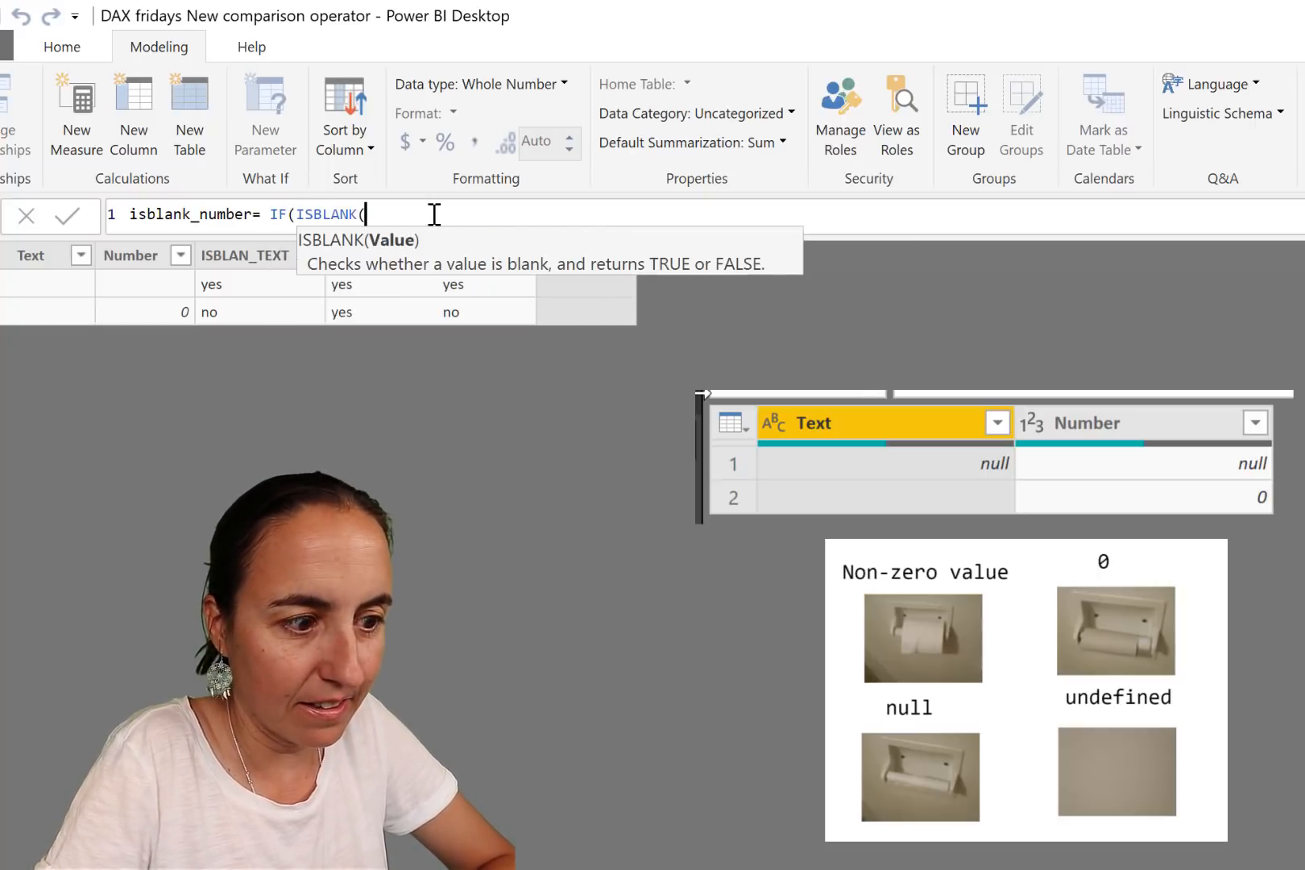
type("num")
key("Tab")
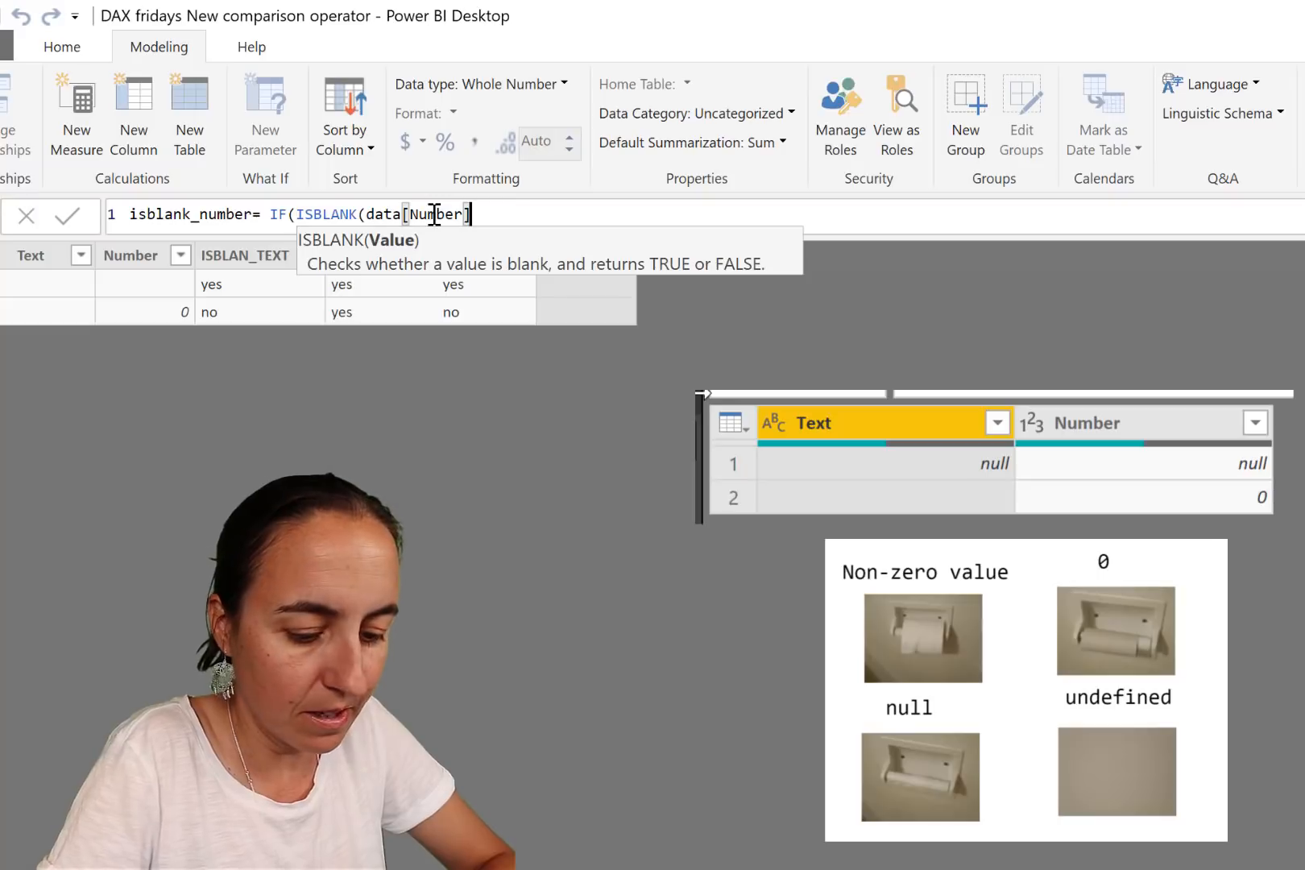
type("), ")
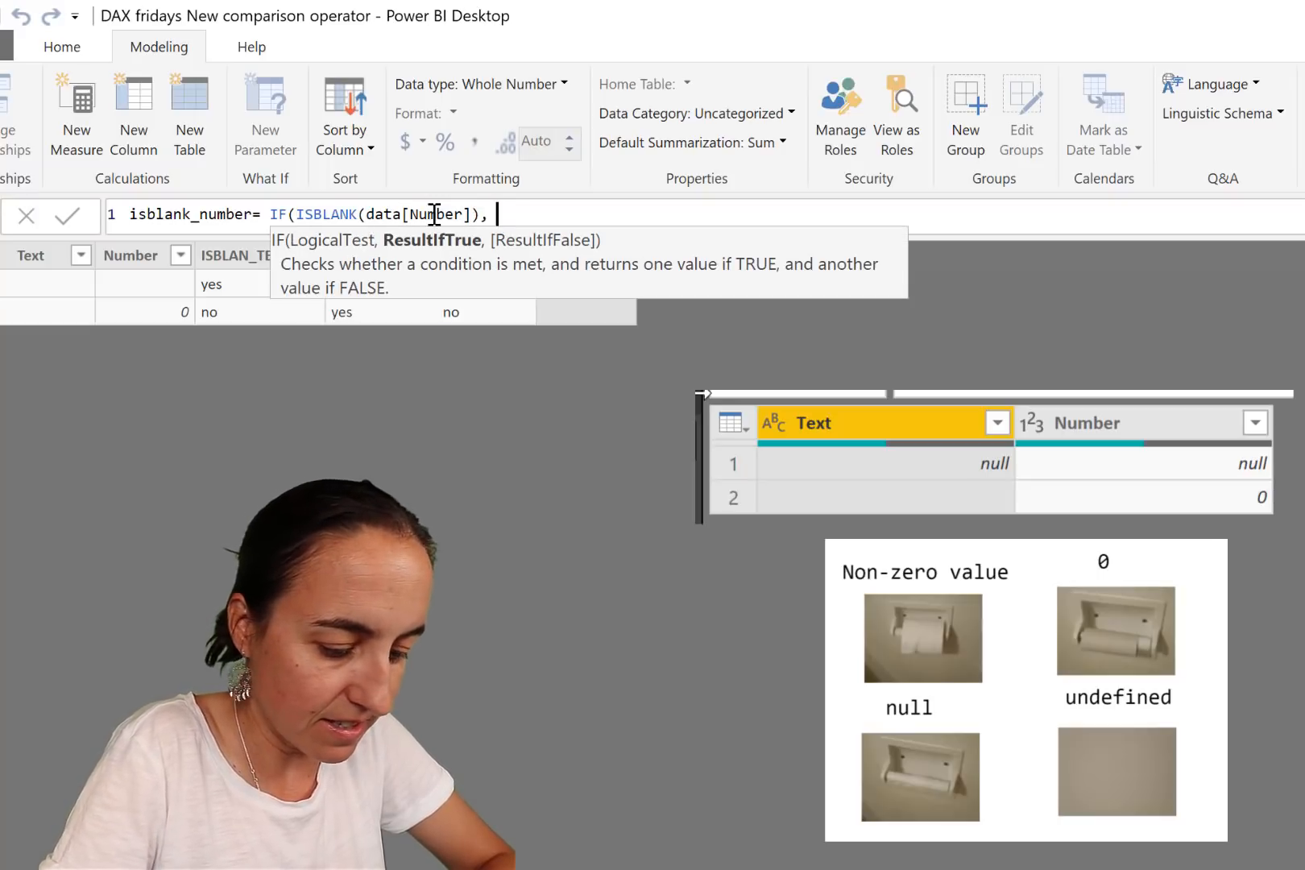
type("\"yes\", ")
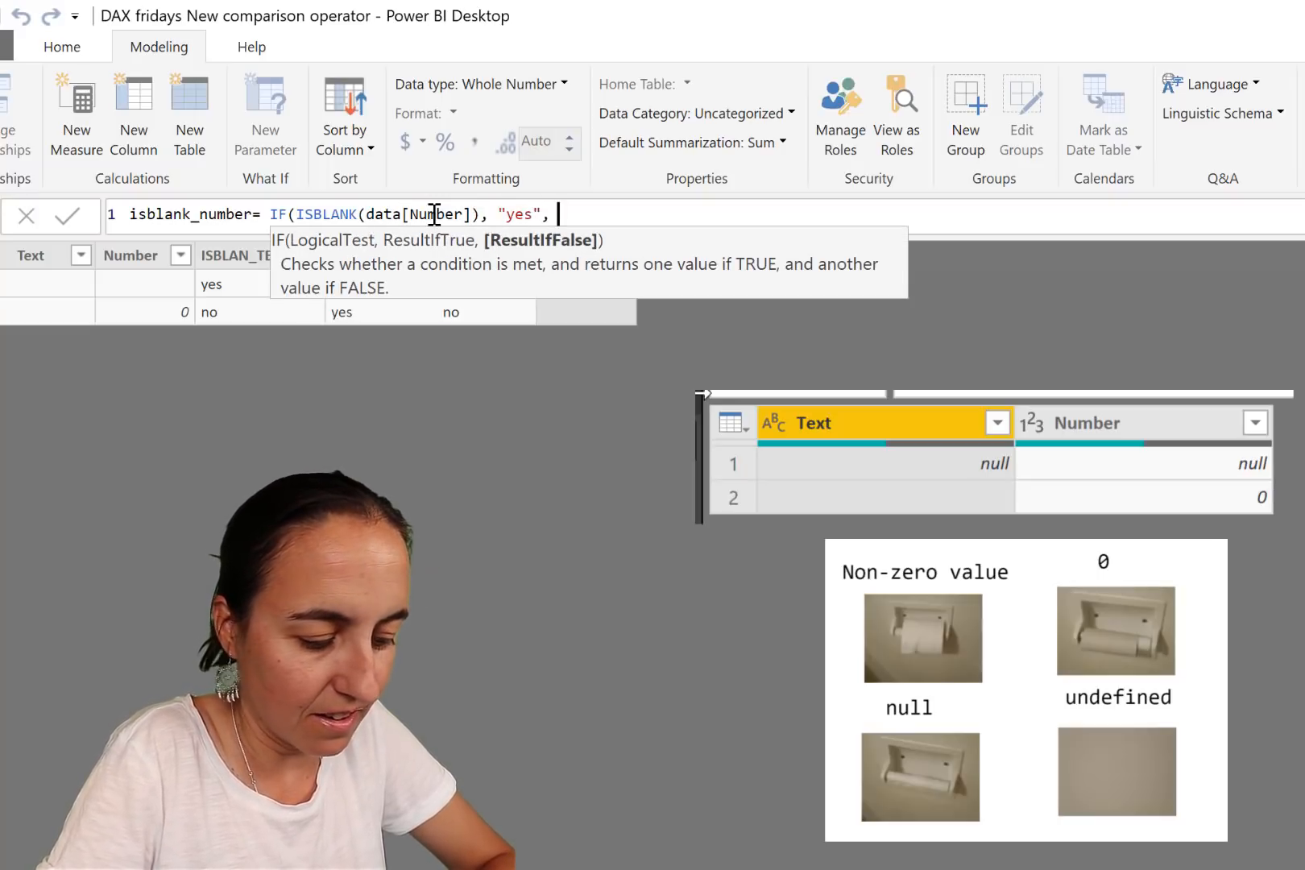
type("\"no\")")
key("Return")
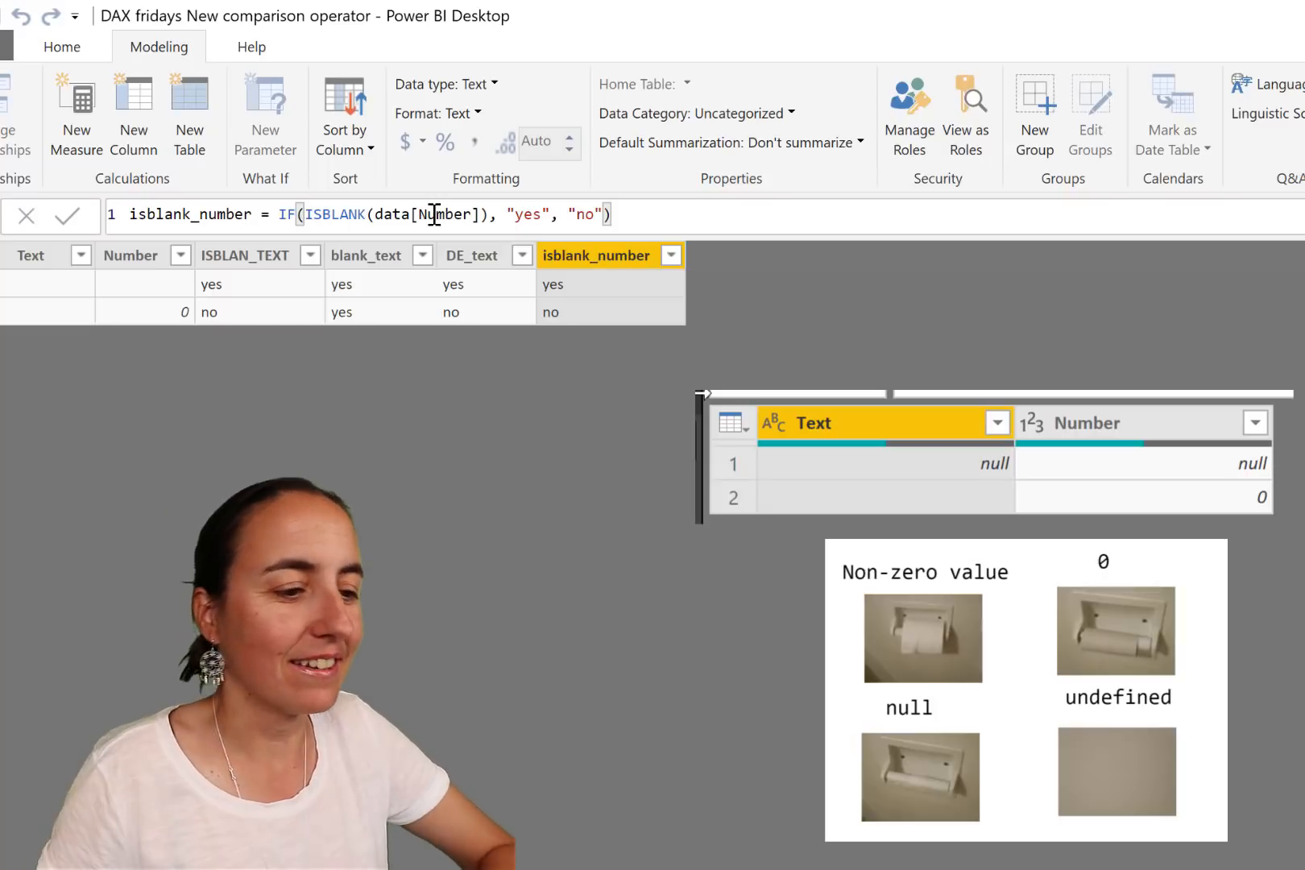
Step: Add a calculated column named blank_number to the data table and start its formula with IF
left_click(133, 104)
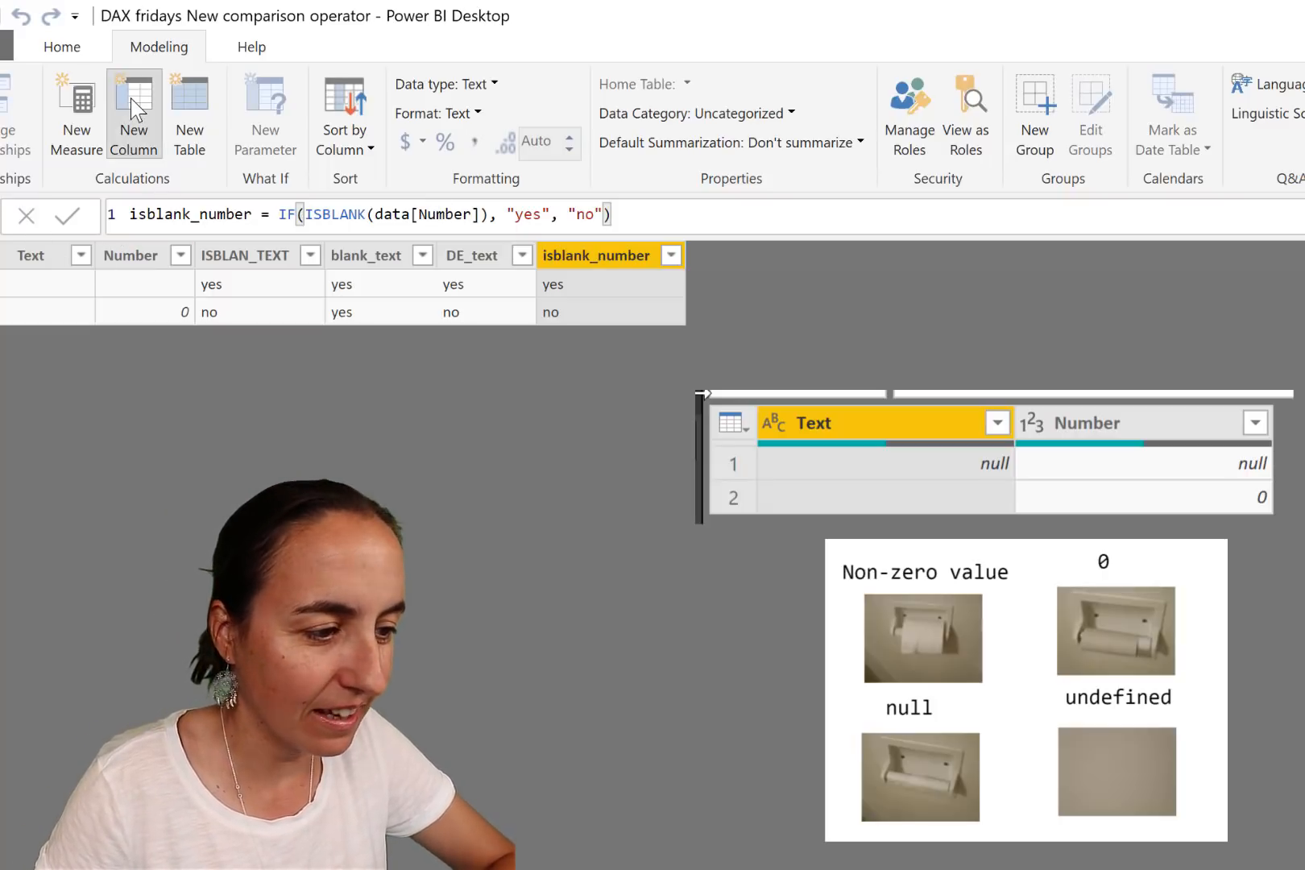
type("bl")
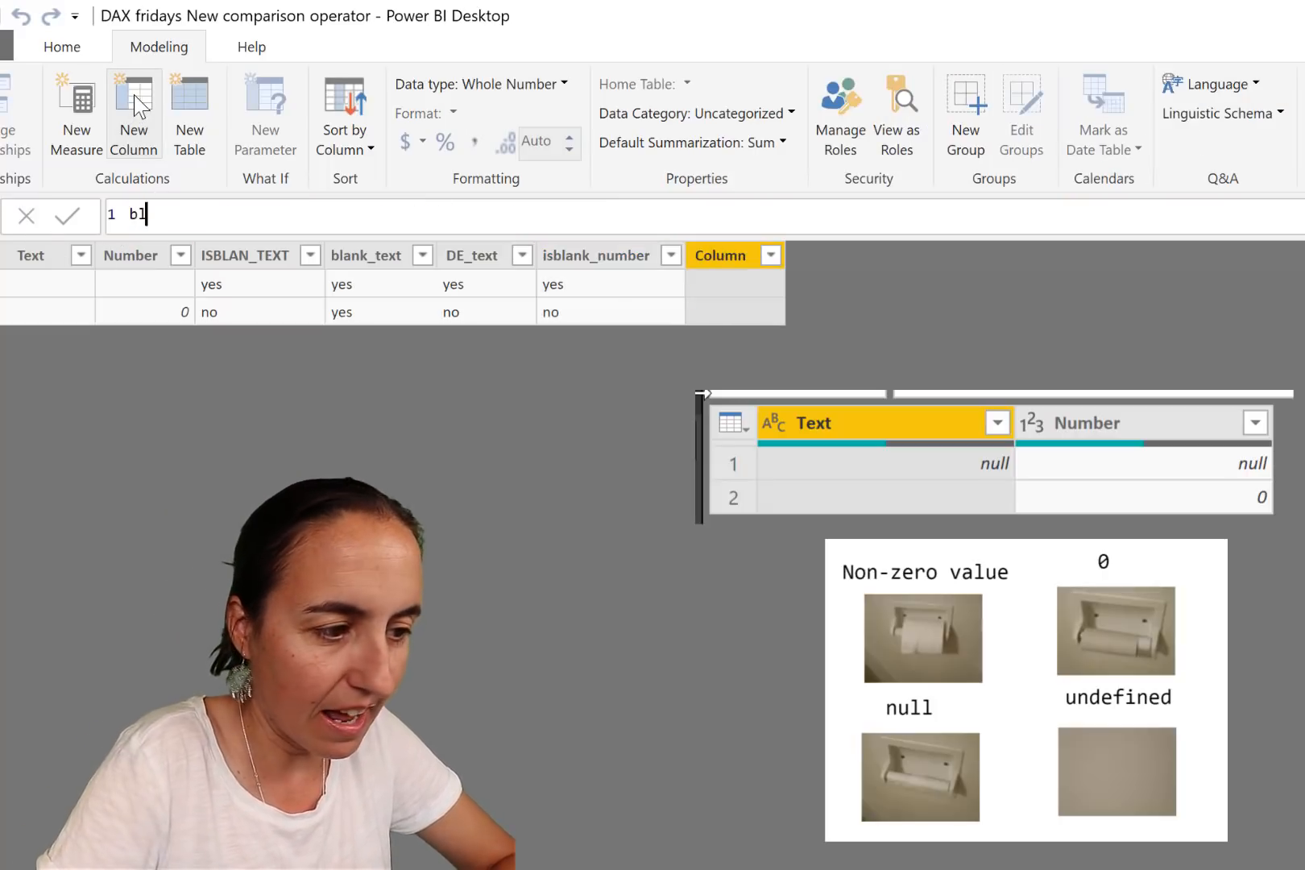
type("ank_numb")
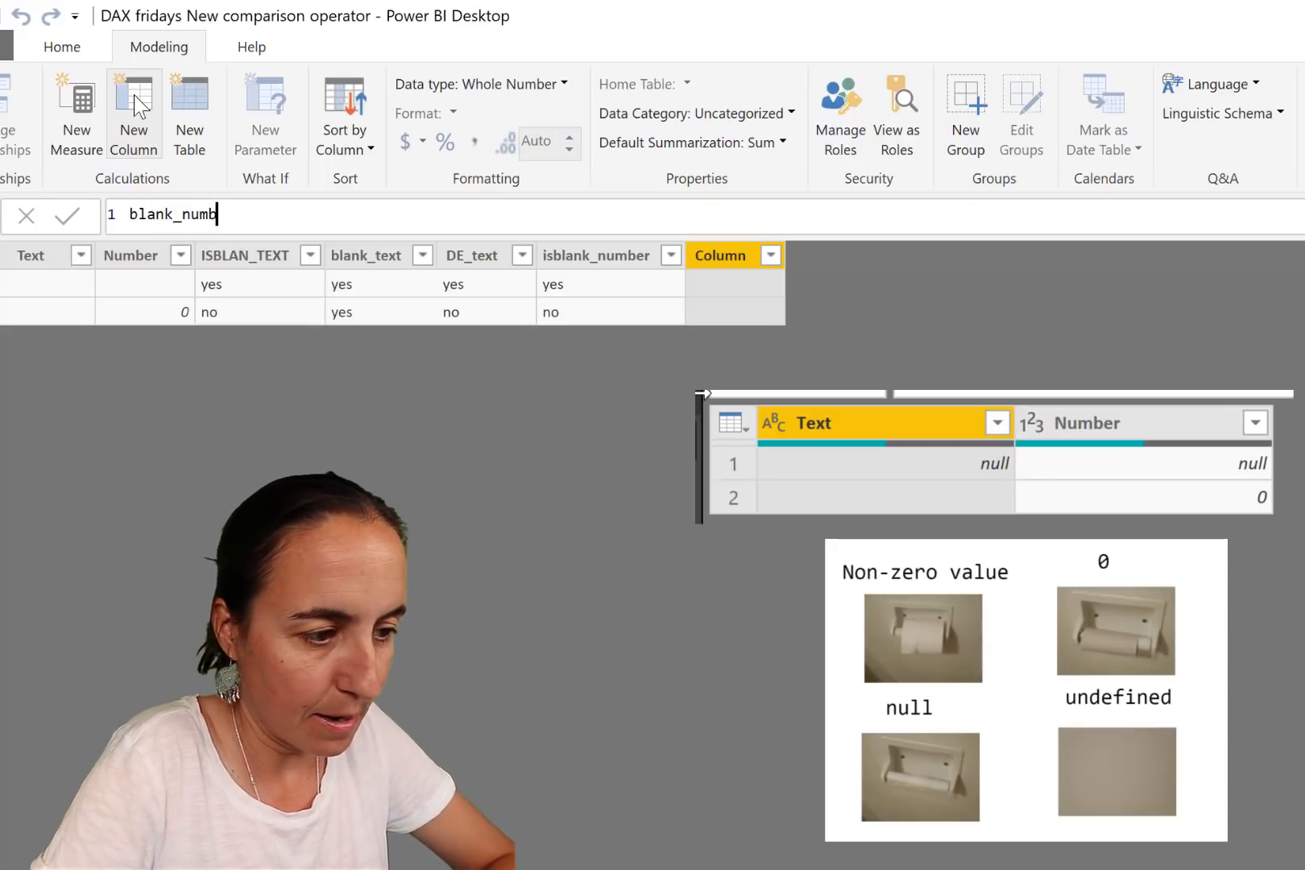
type("er= IF(is")
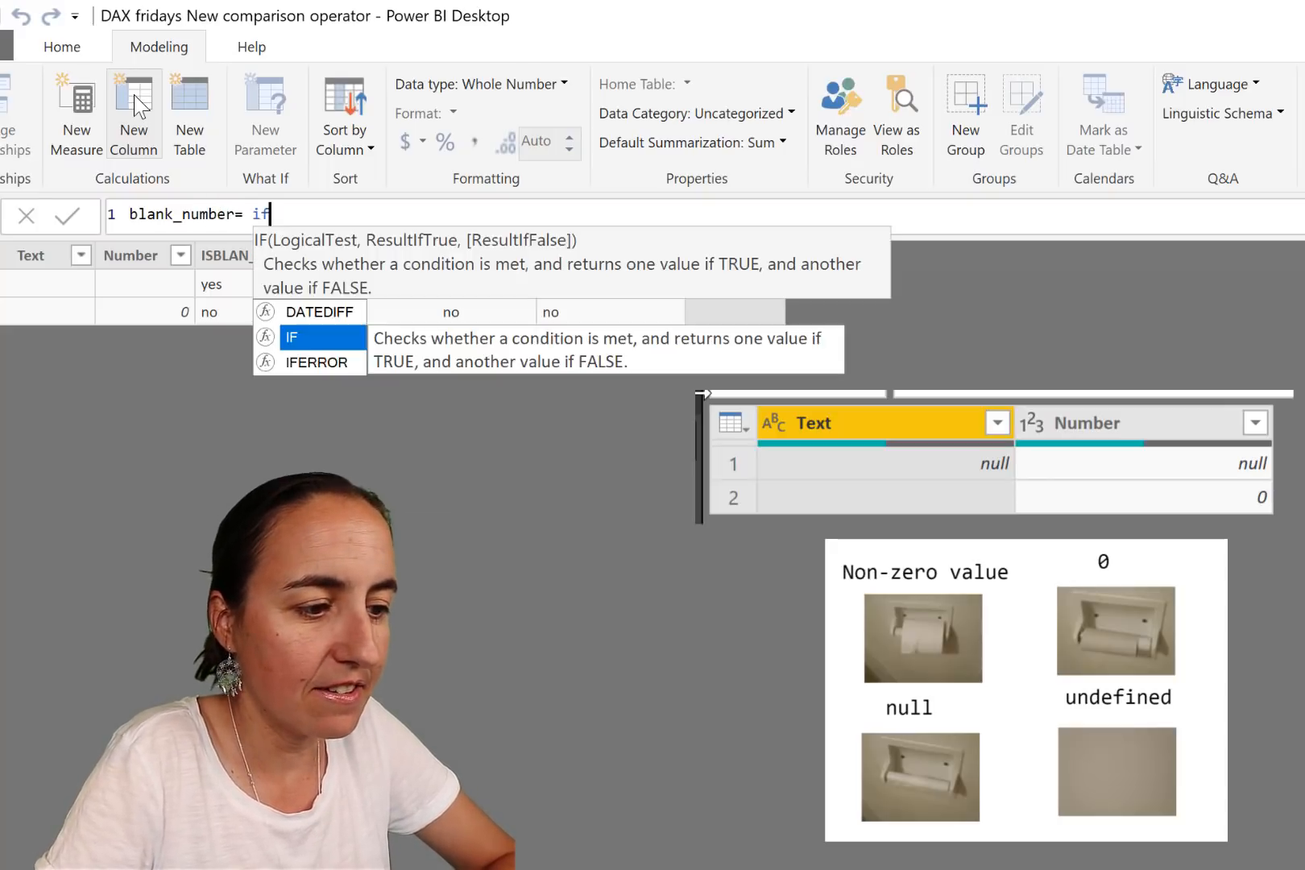
key("BackSpace")
key("BackSpace")
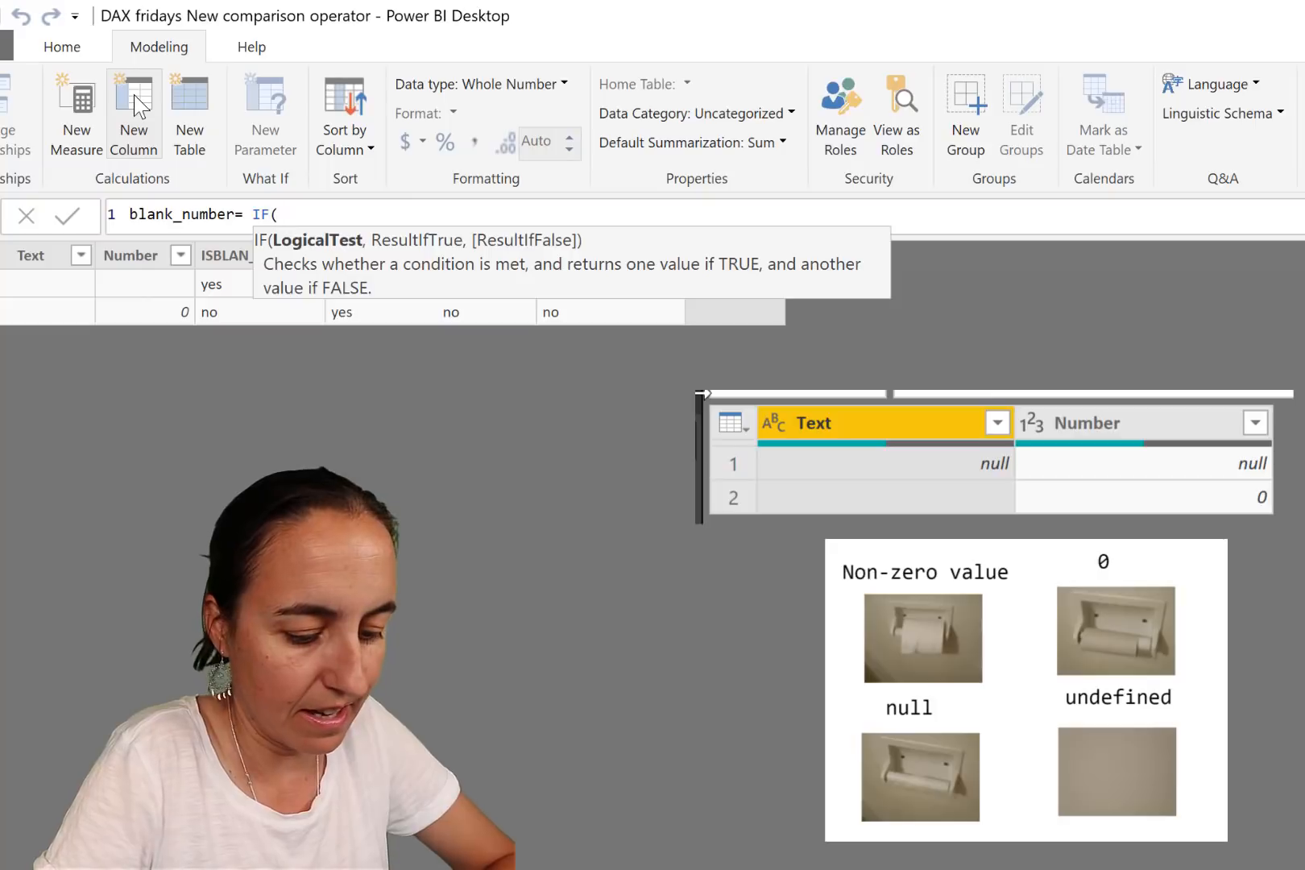
Step: Complete the blank_number formula as IF(data[Number]=BLANK(), "yes", "no") and compare it with the isblank_number column
type("numbe")
key("Tab")
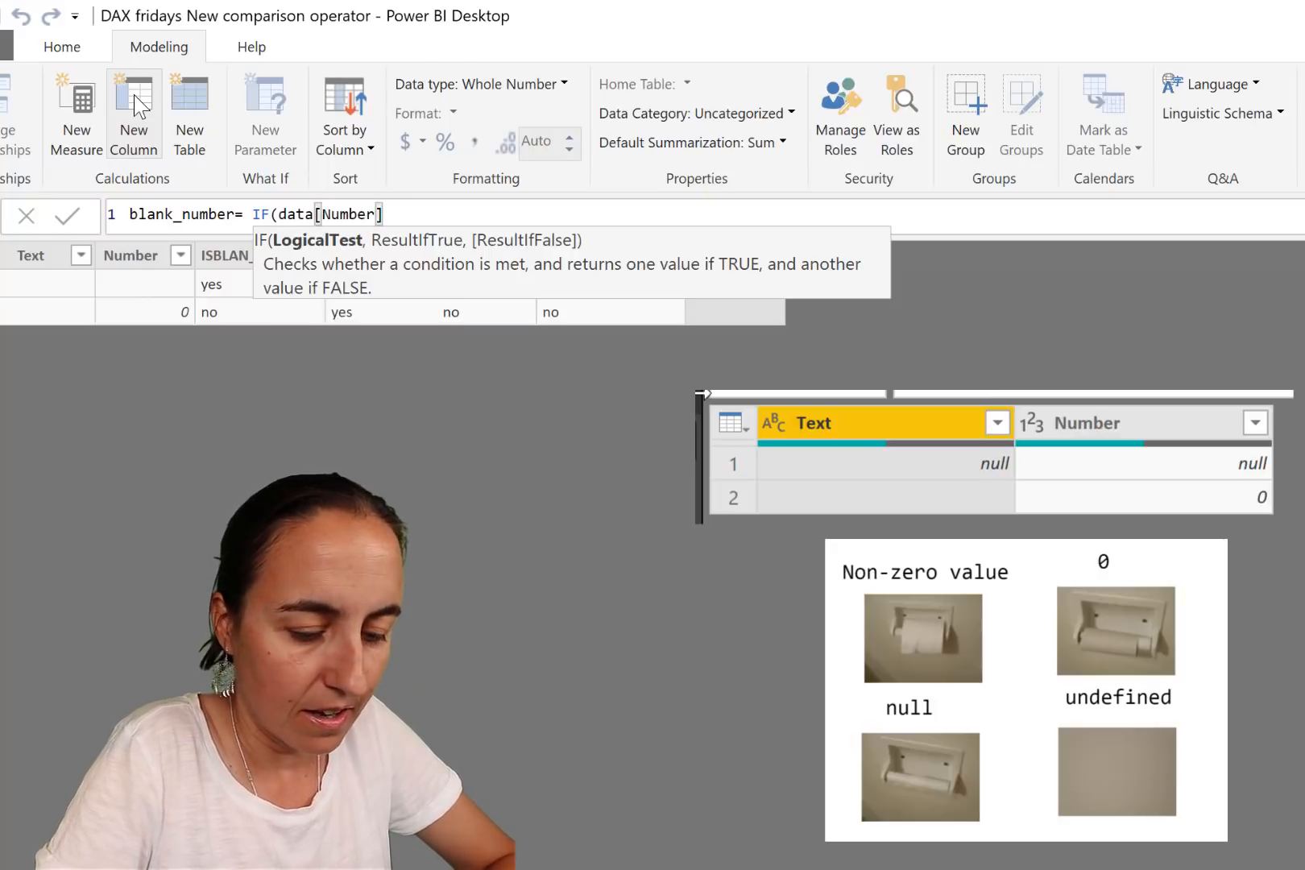
type("=bl")
type("an")
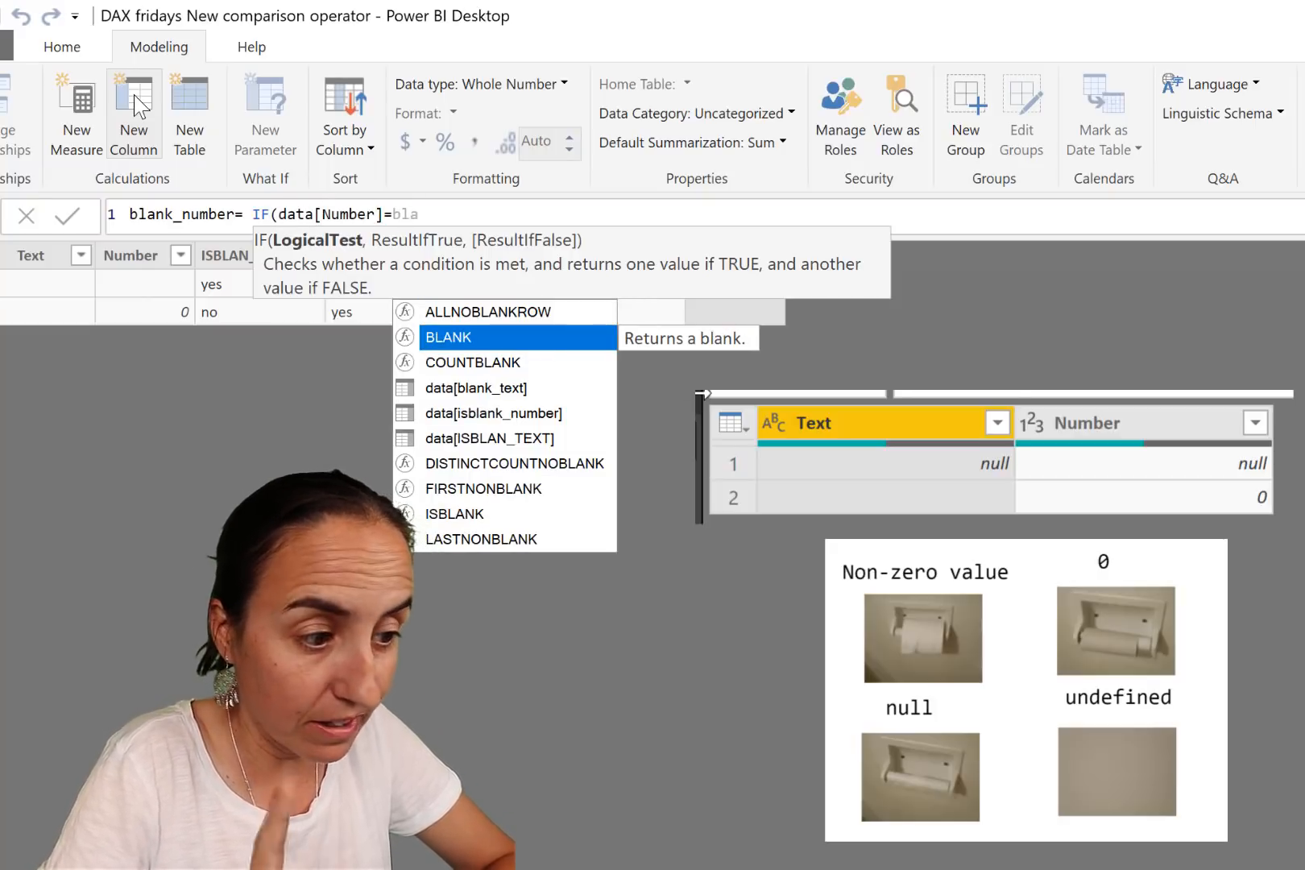
key("Tab")
type(", \"")
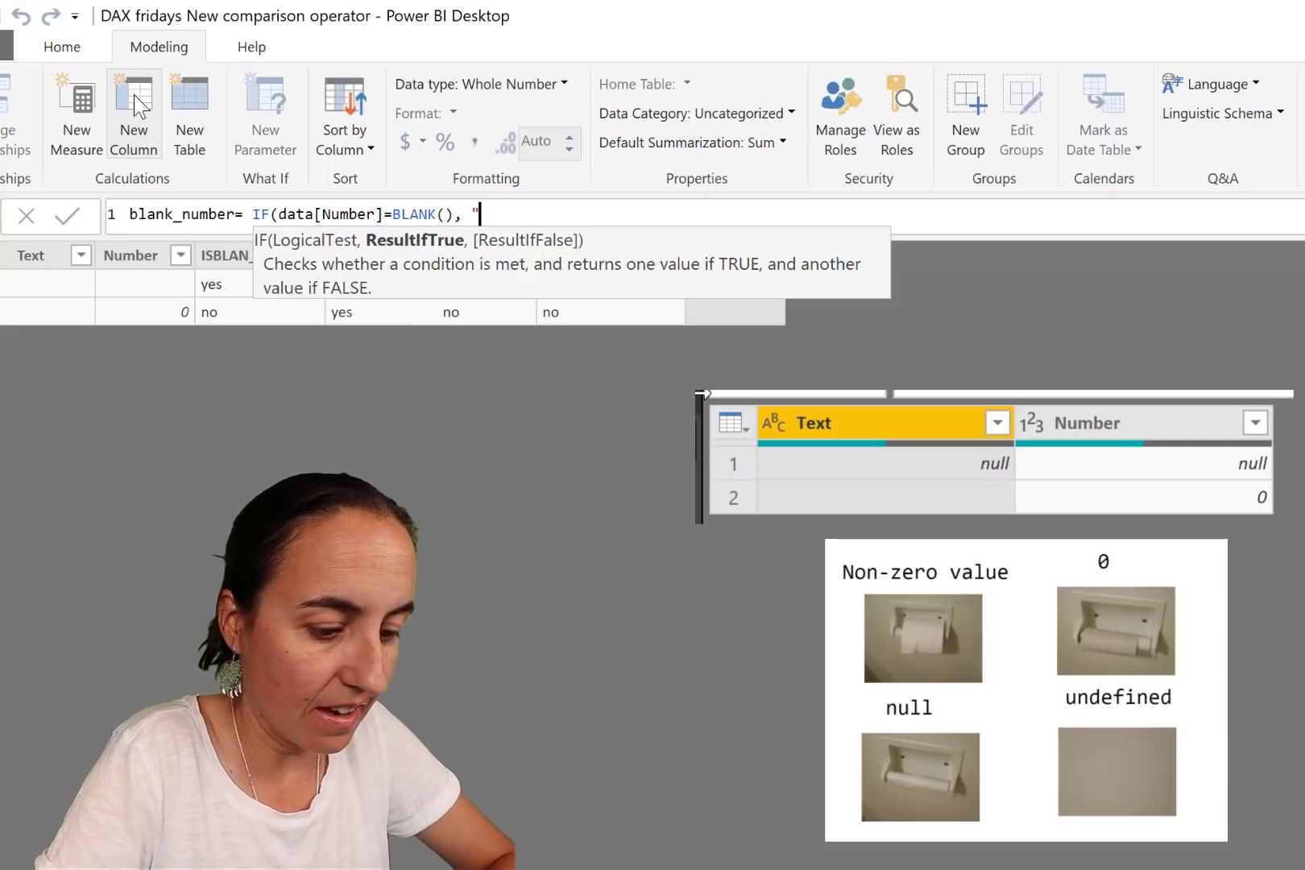
type("yes,")
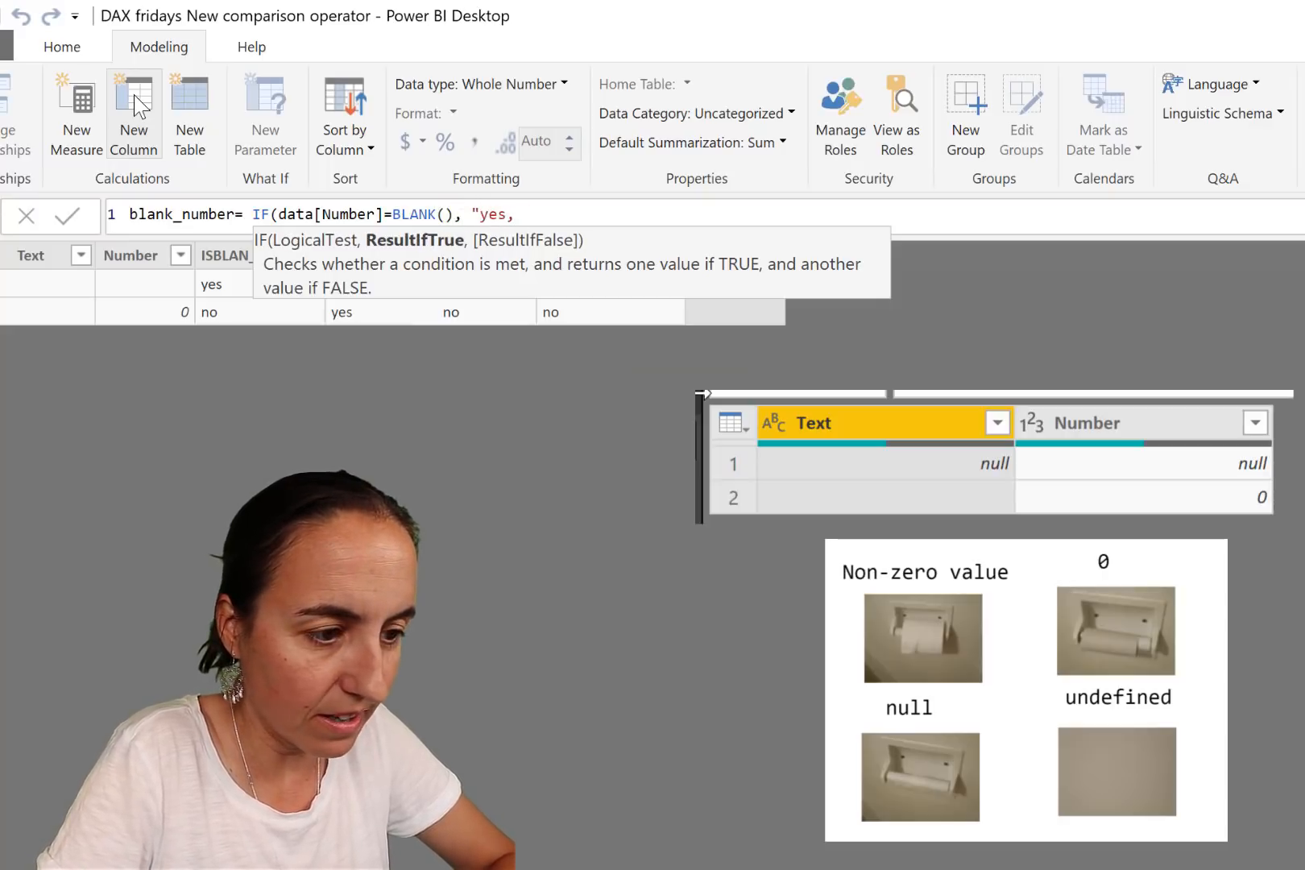
key("BackSpace")
key("BackSpace")
type("\", \"n")
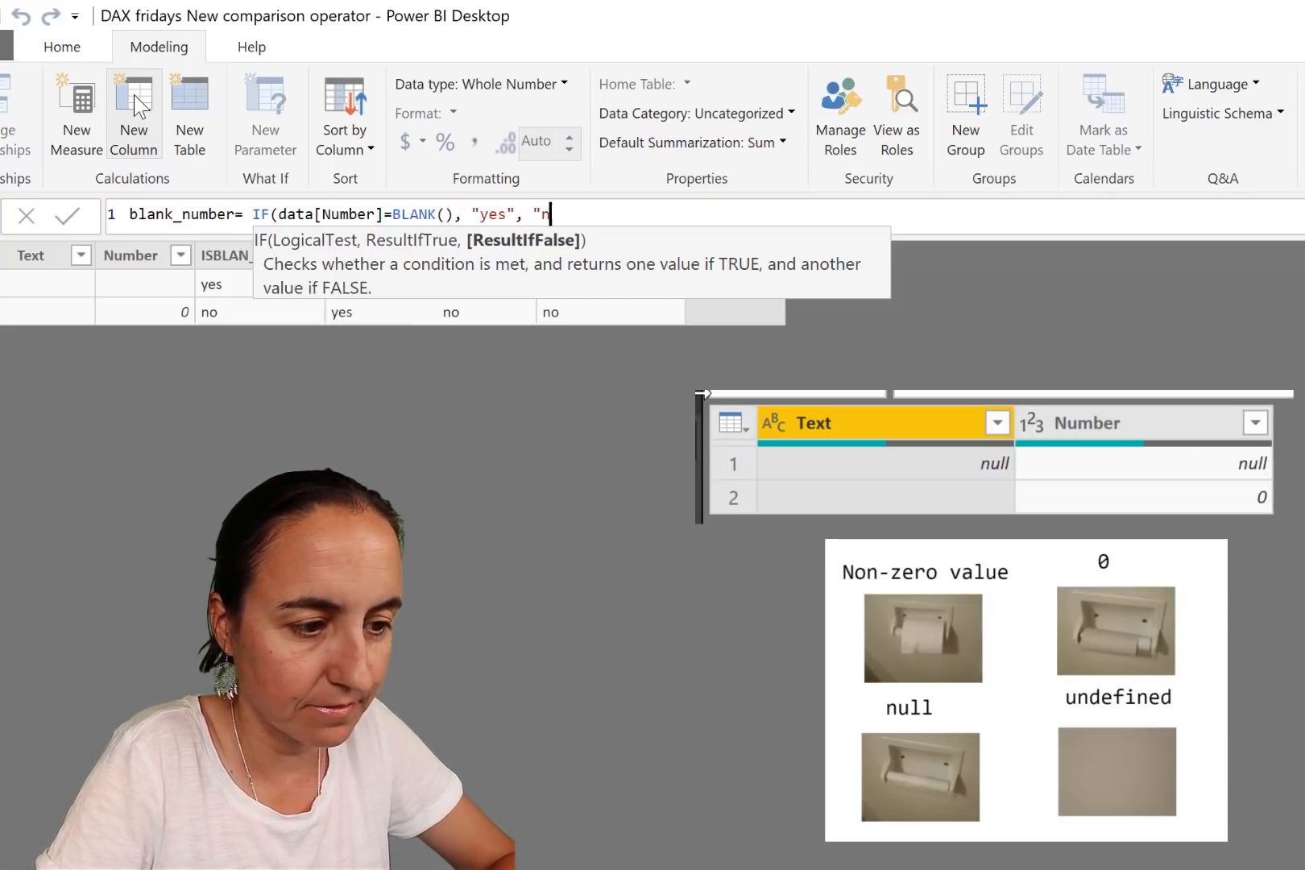
type("o\")")
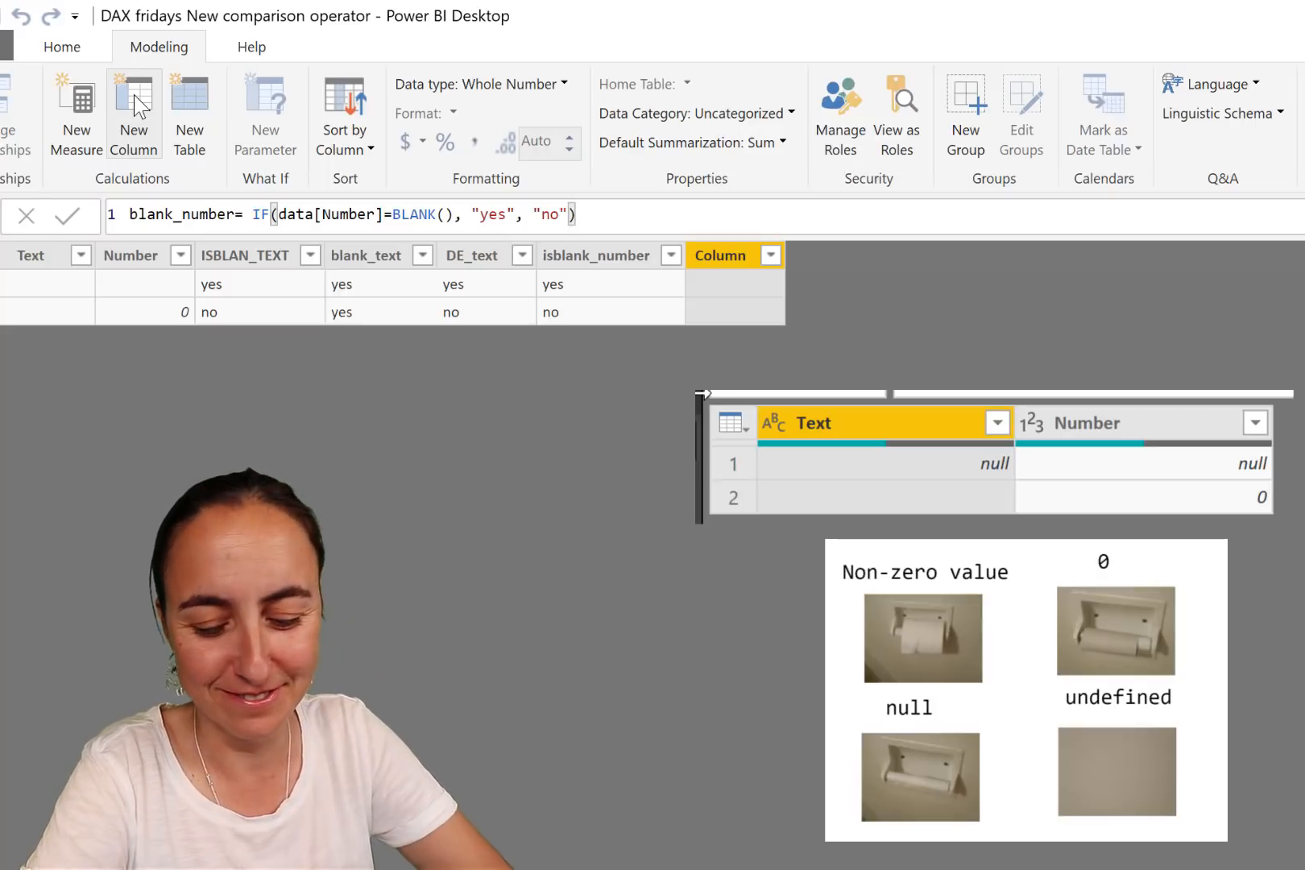
key("Return")
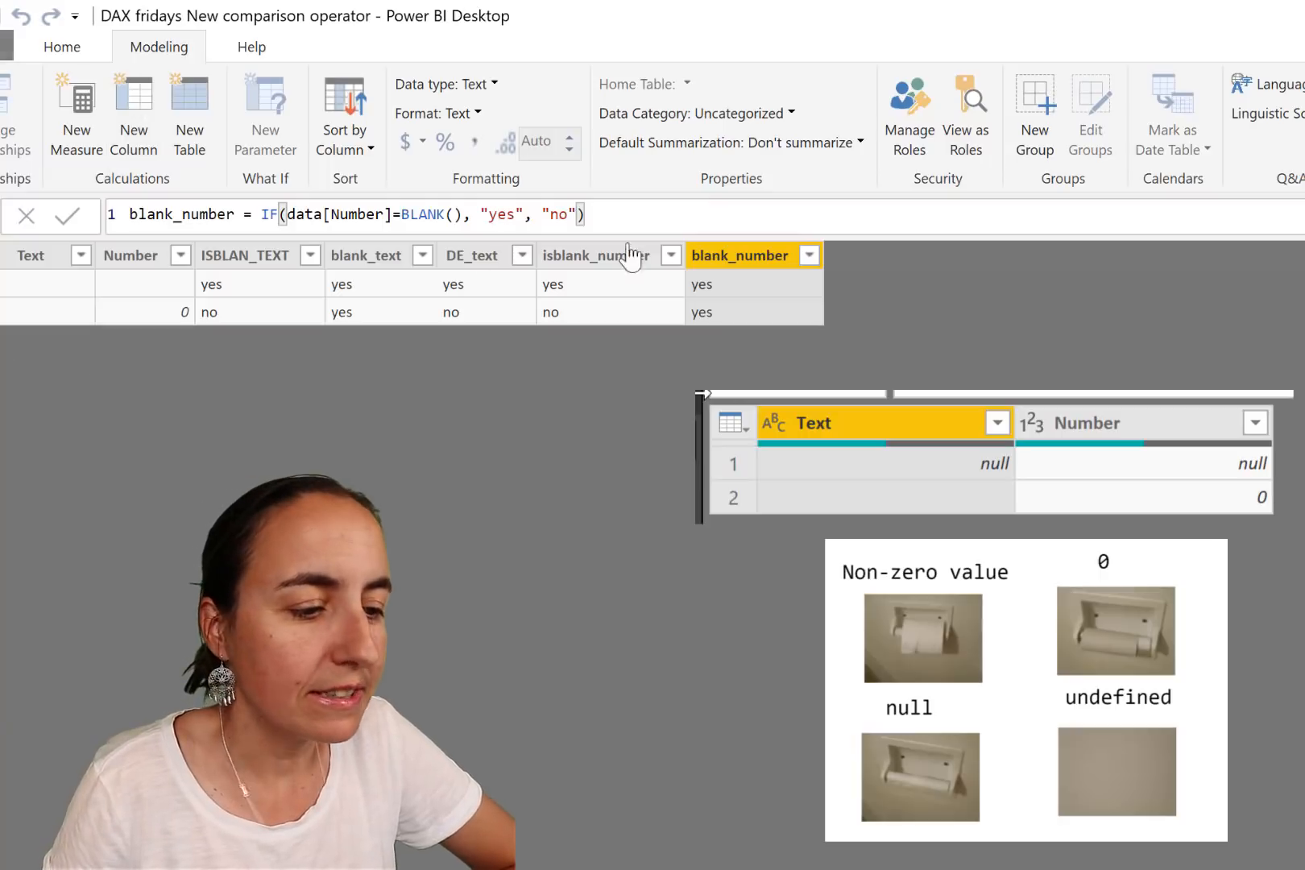
left_click(588, 259)
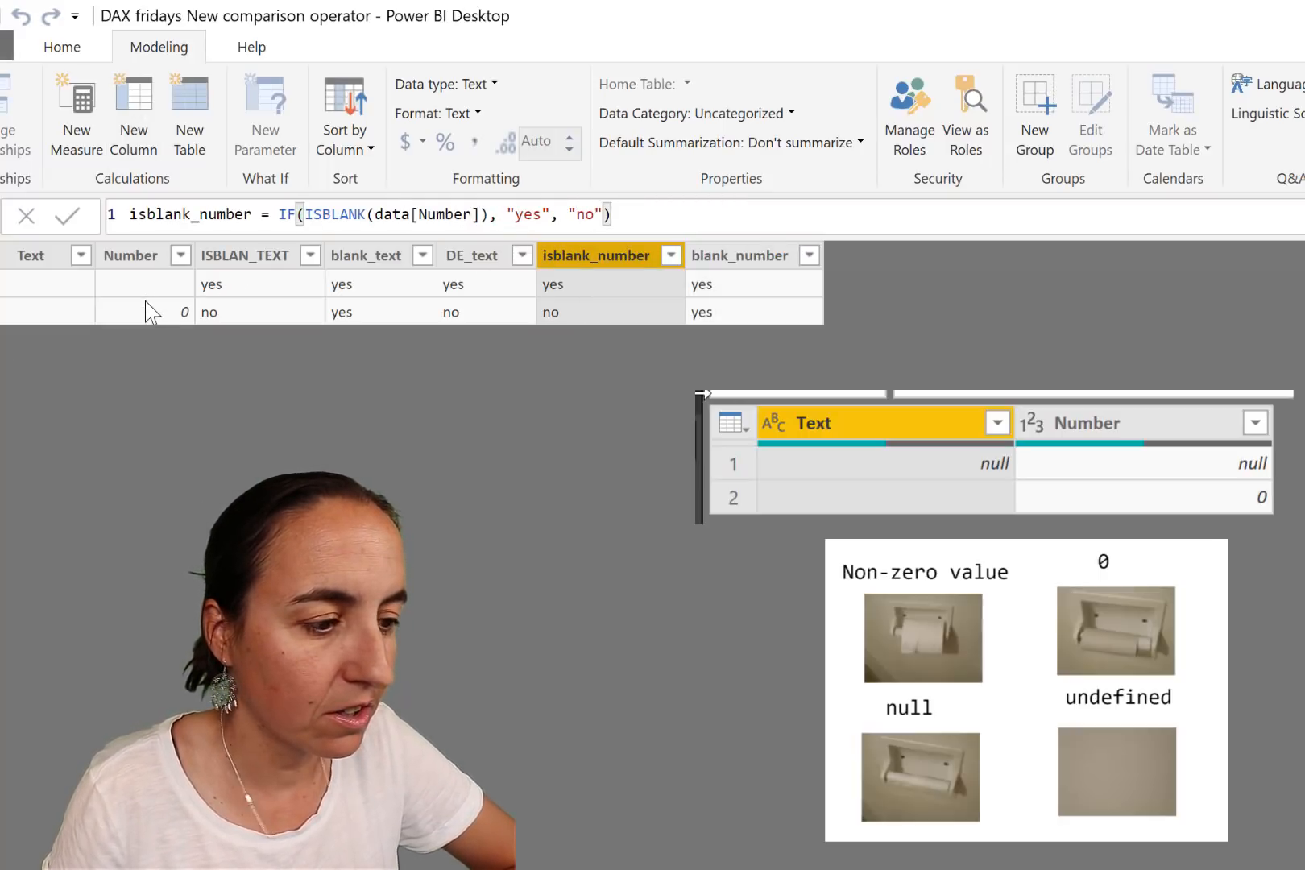
left_click(763, 266)
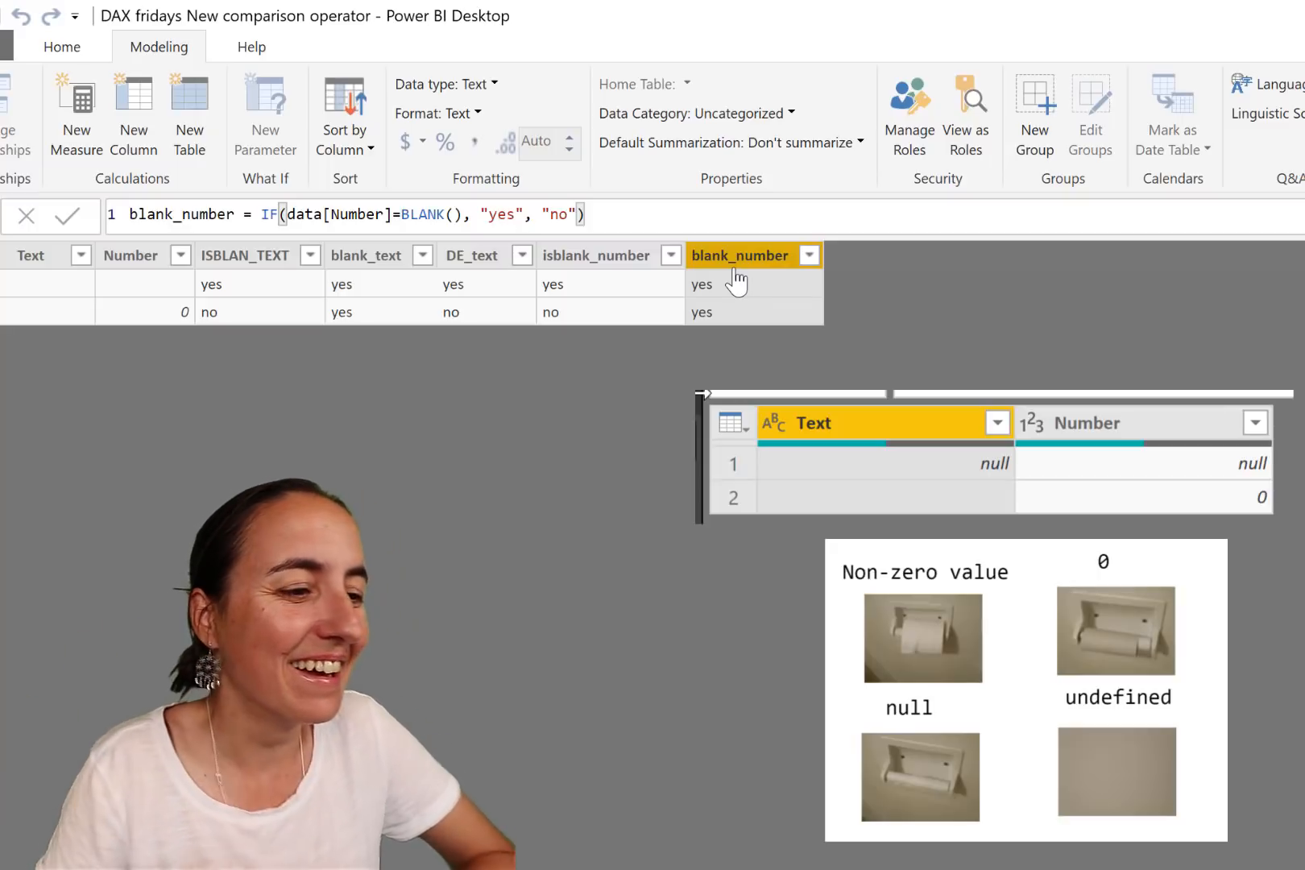
Step: Add a calculated column named zero_number to the data table
left_click(137, 96)
type("z")
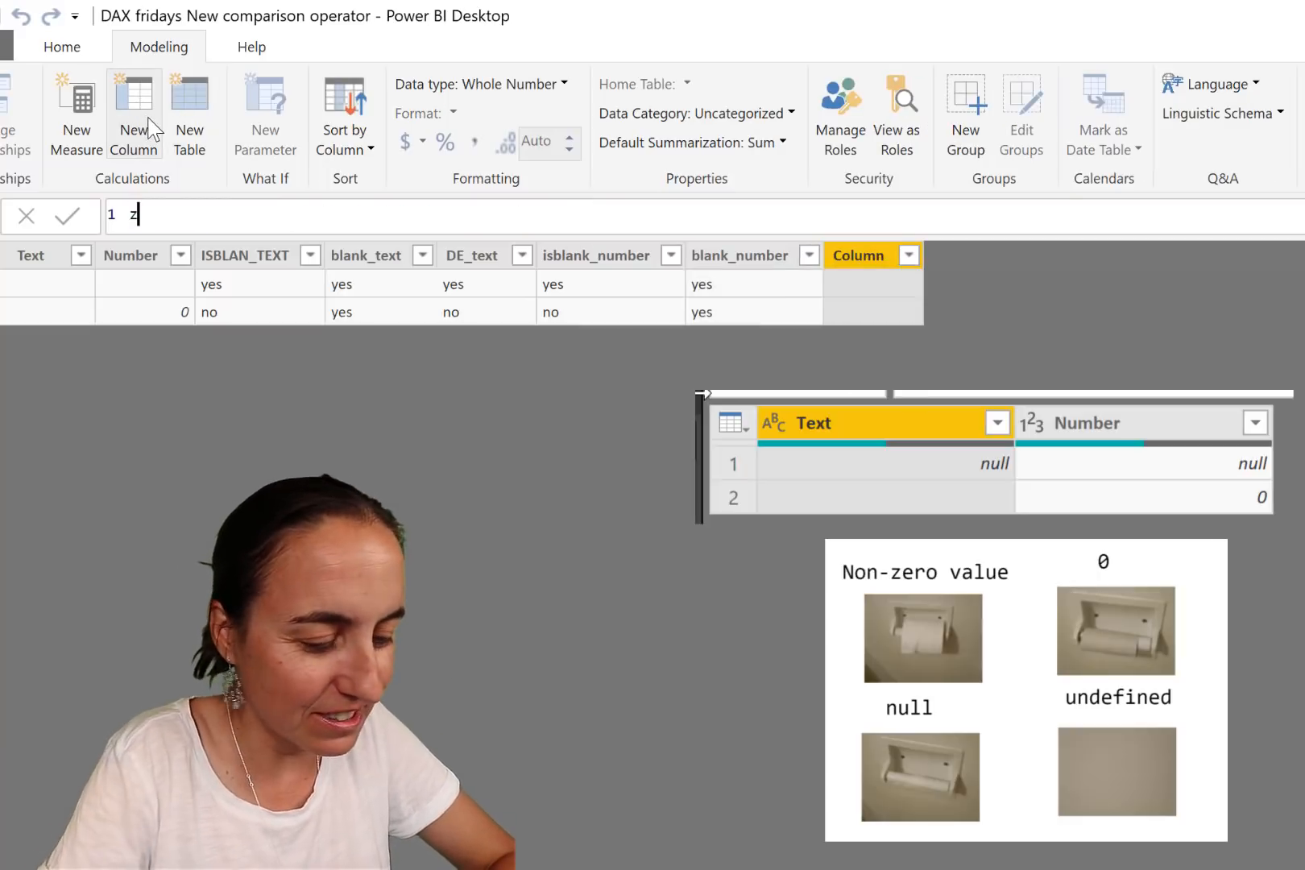
type("ero_")
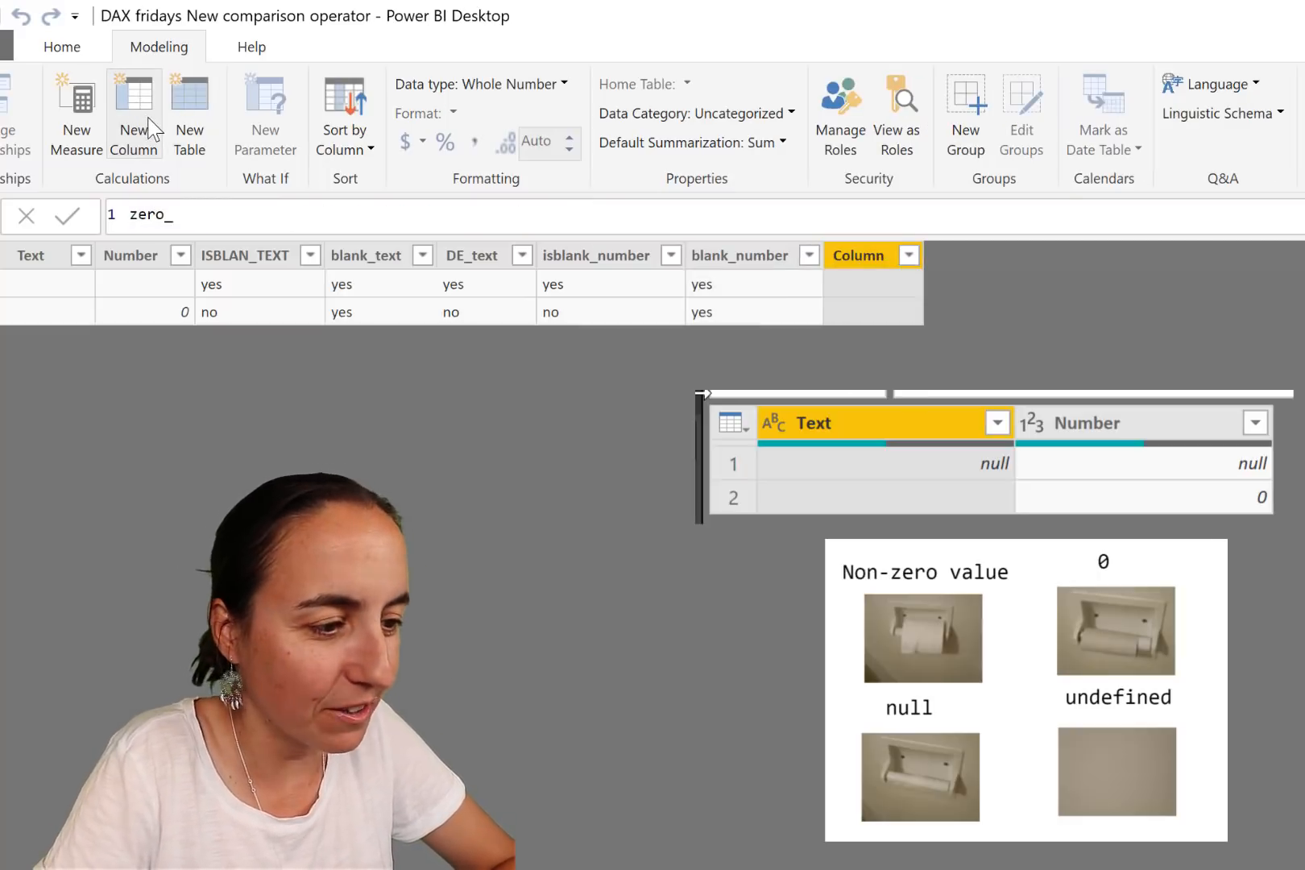
type("n")
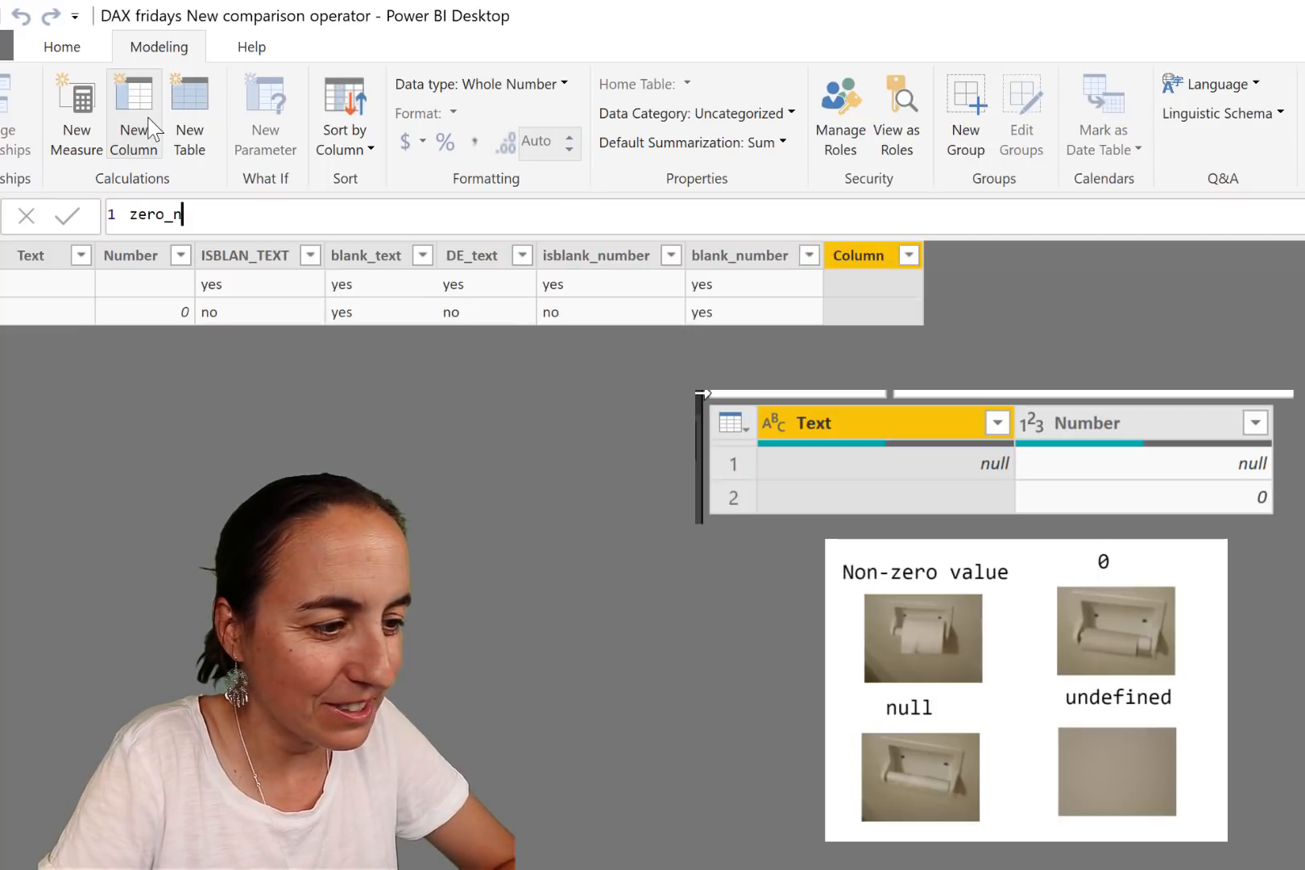
type("umber= ")
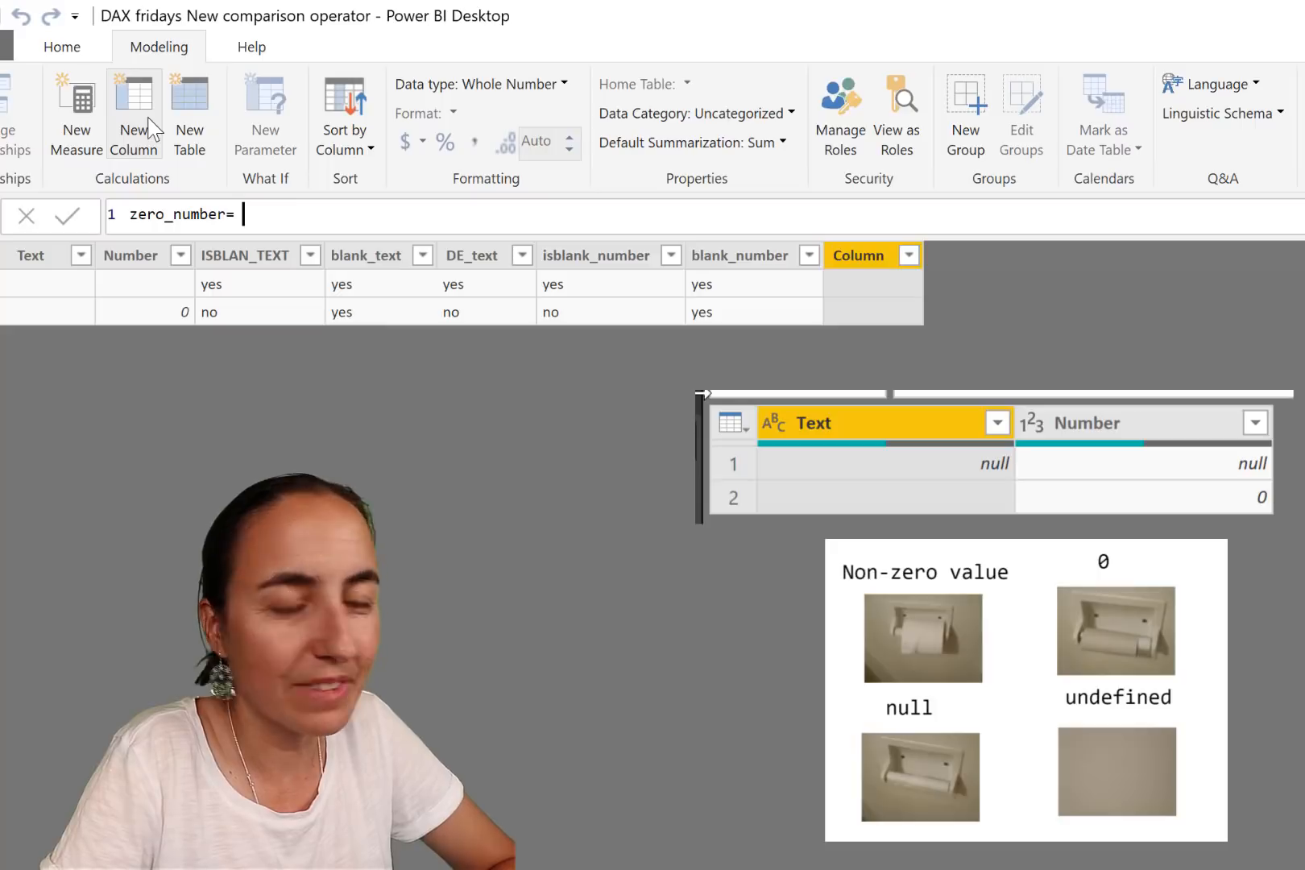
Step: Define the zero_number column as IF(data[Number]=0, "yes", "no")
type("i")
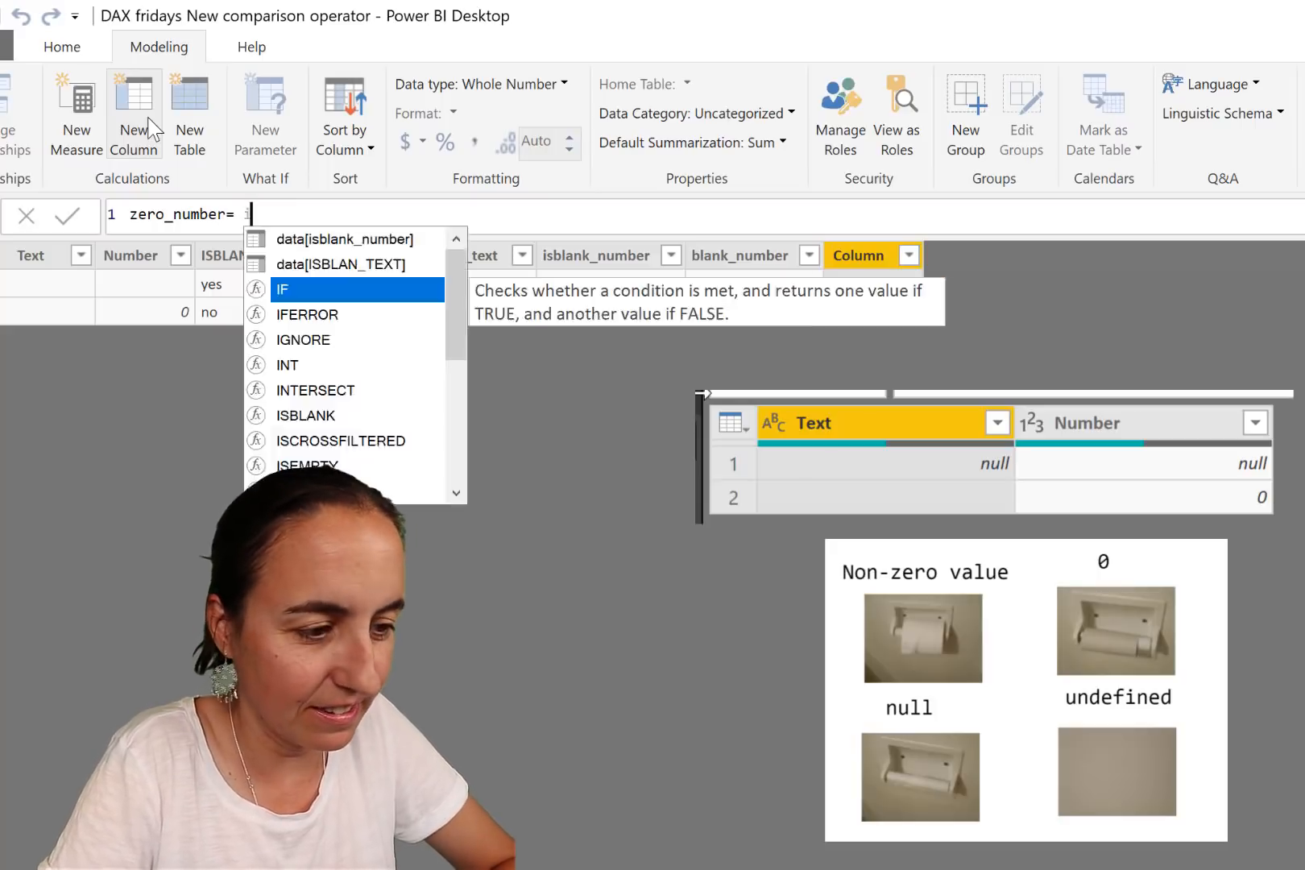
key("Tab")
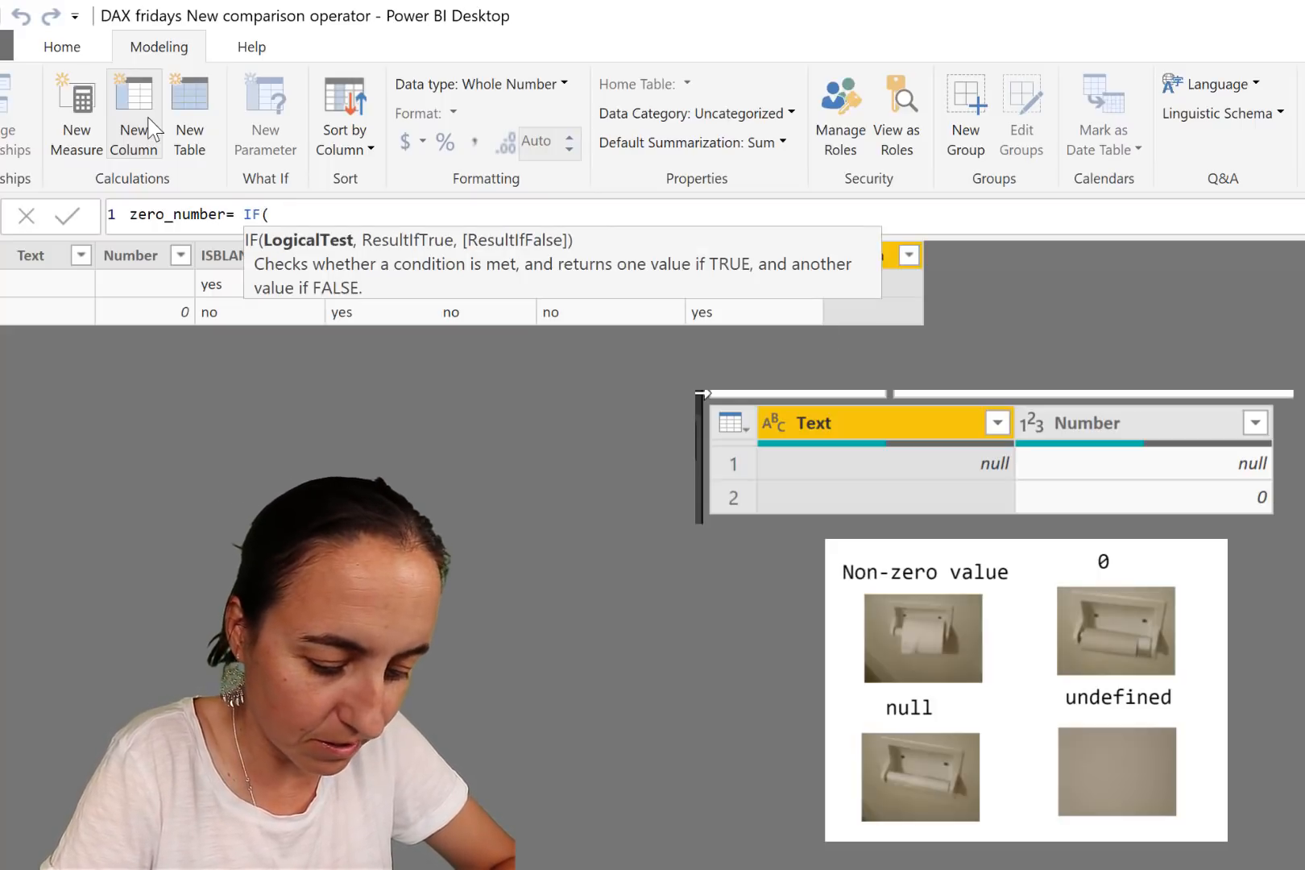
type("number")
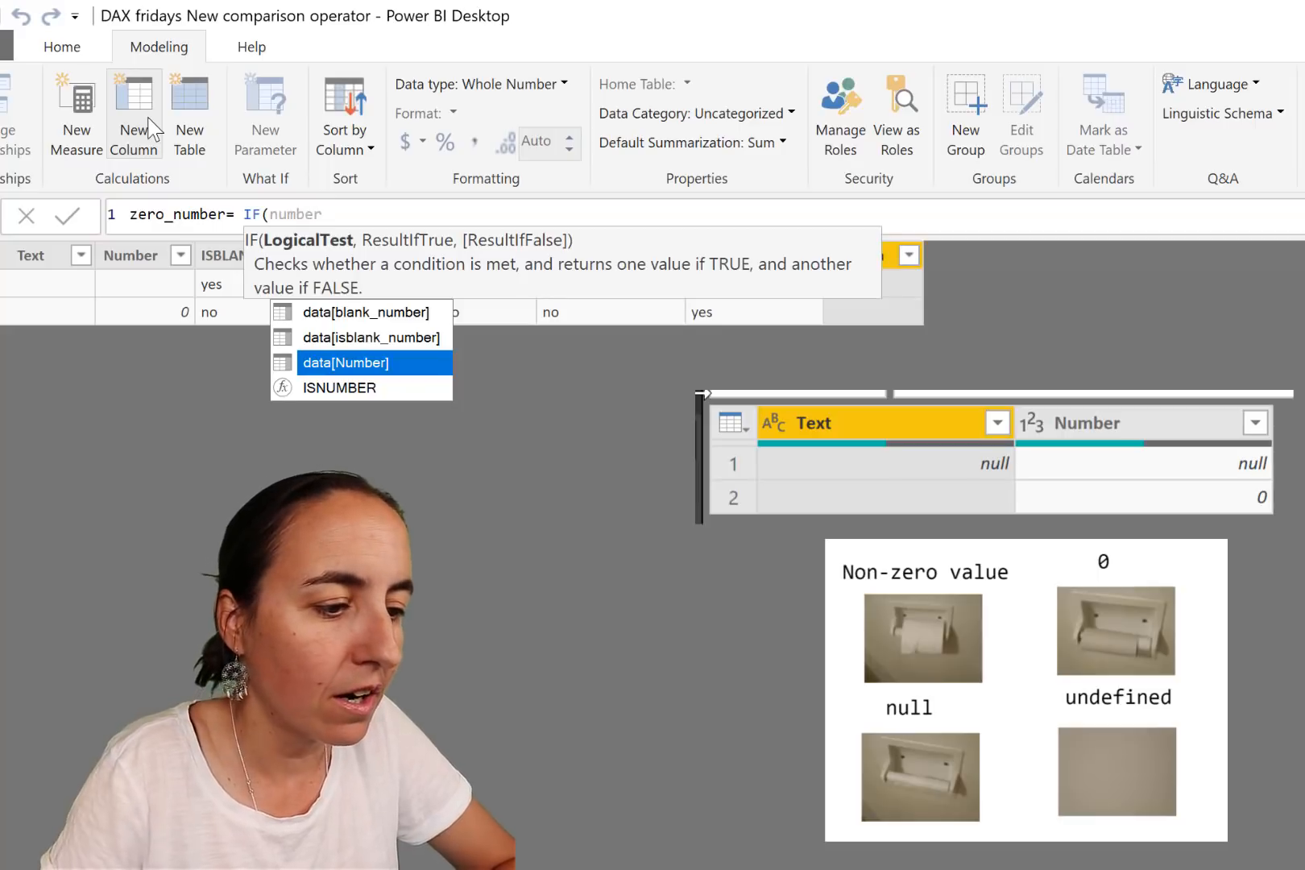
key("Tab")
type("=")
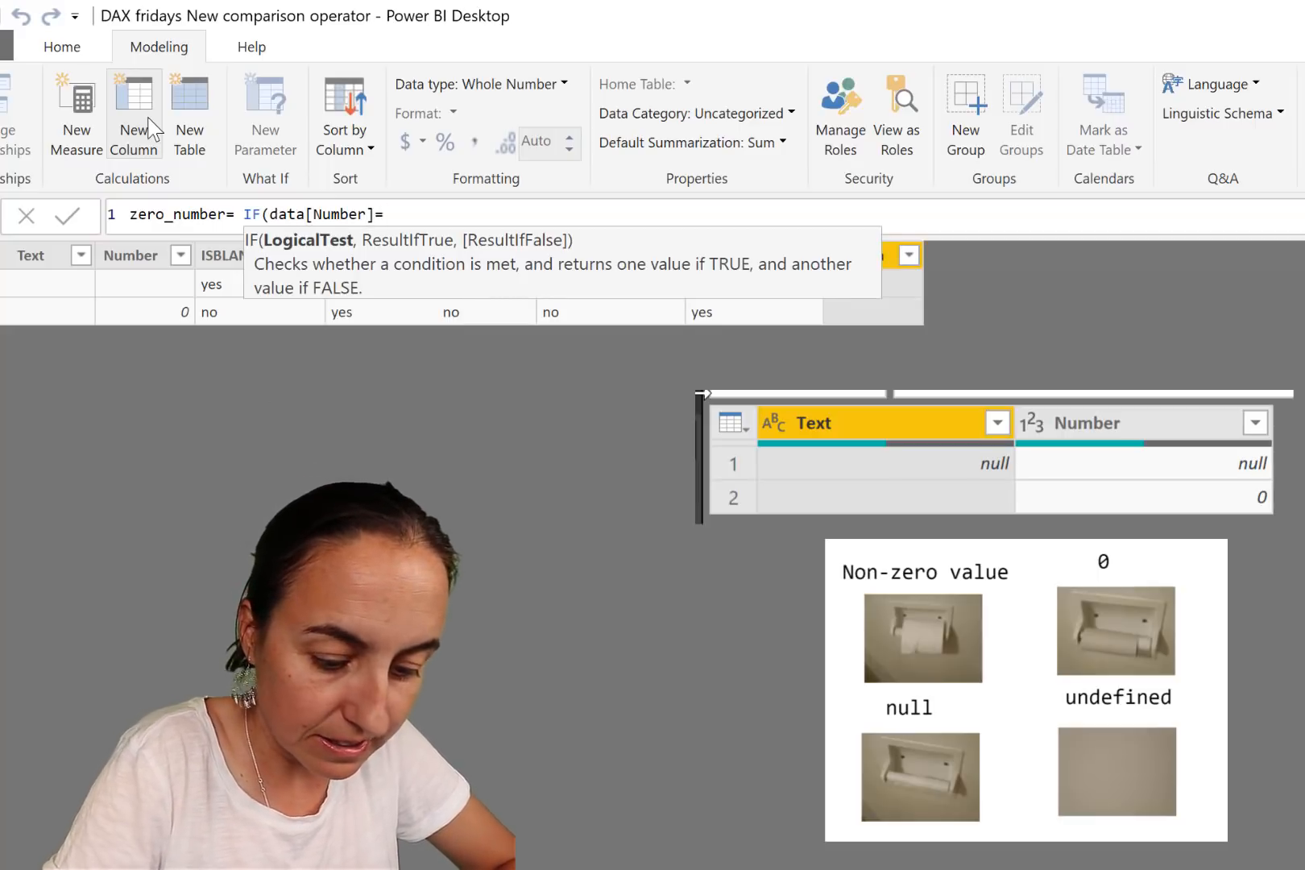
type("0")
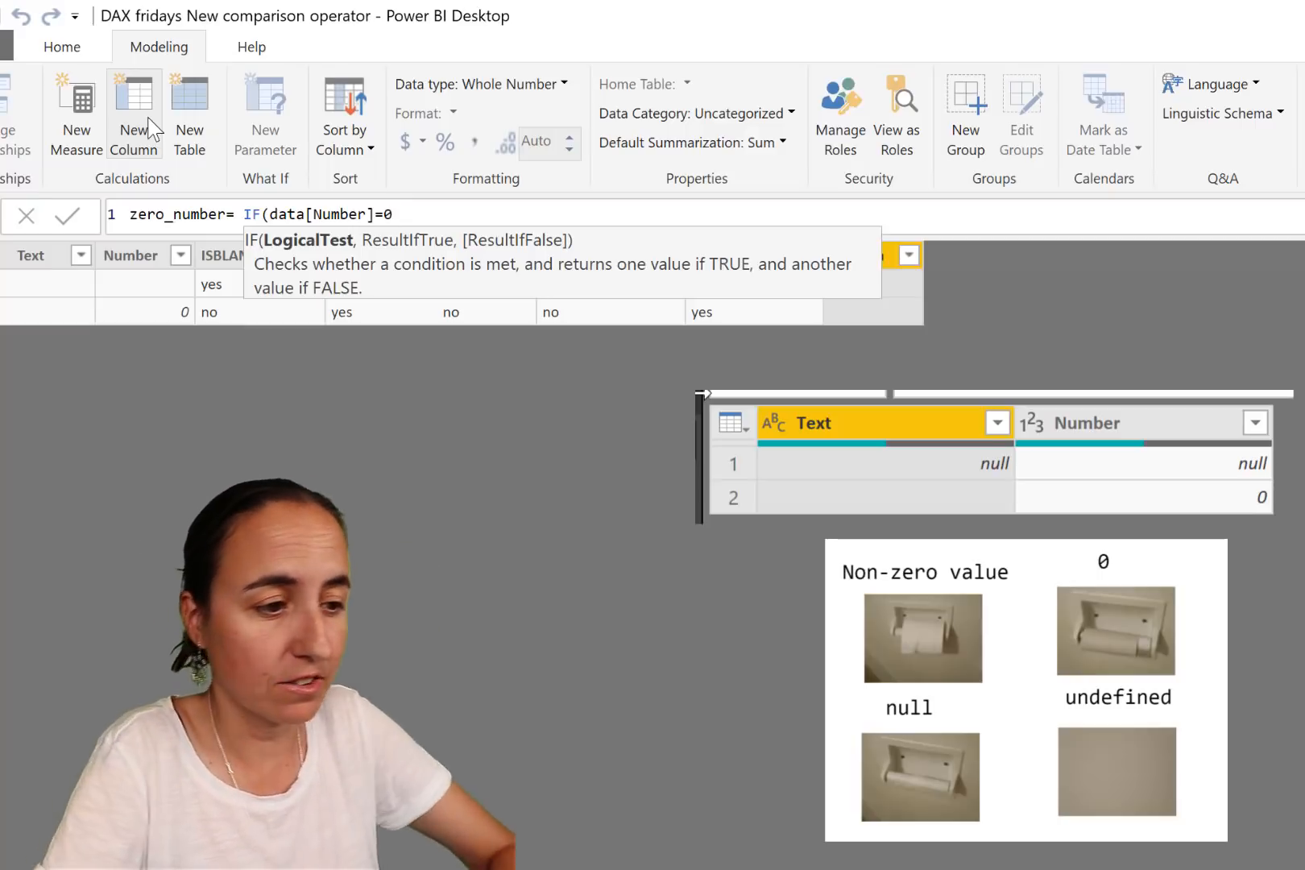
type(", \"")
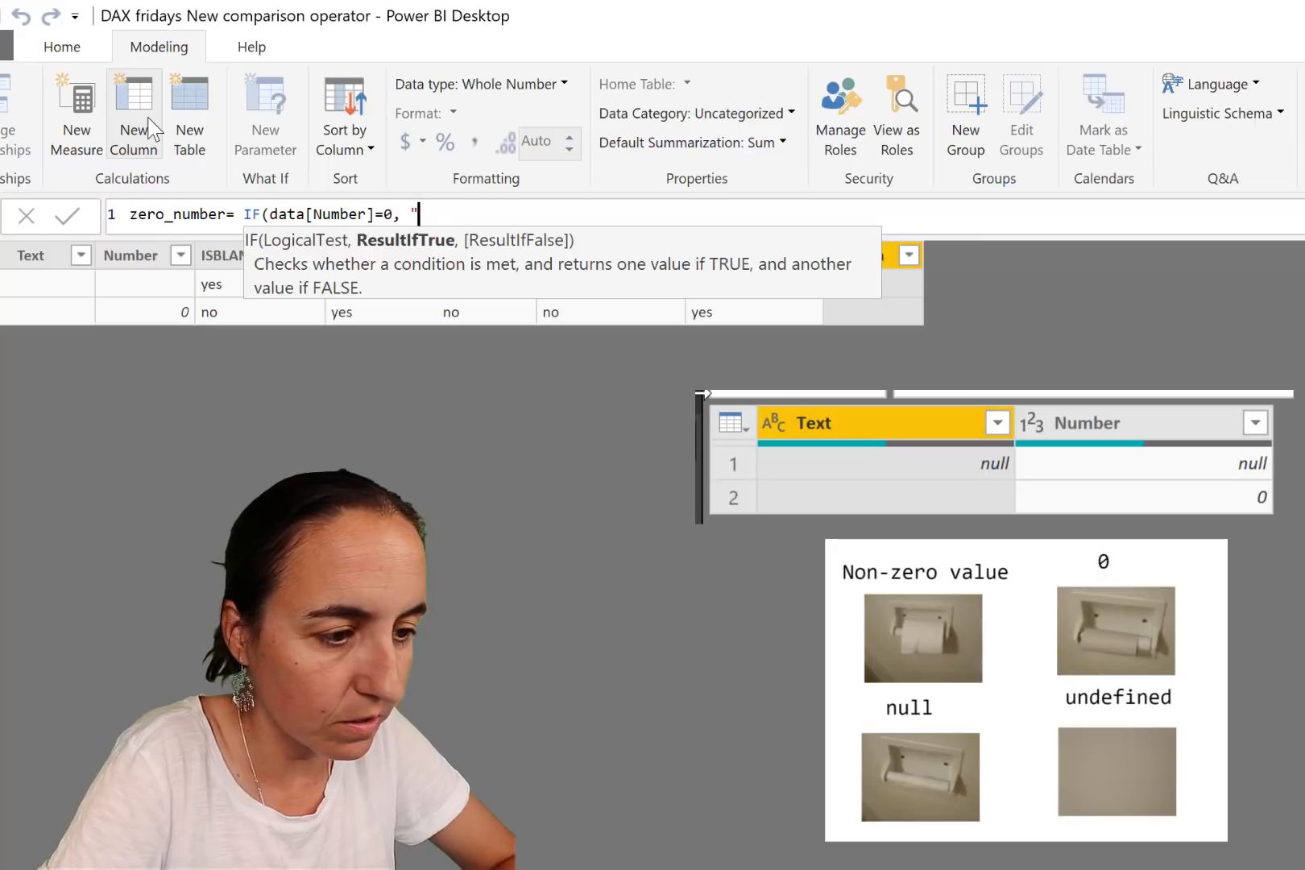
type("yes\", \"")
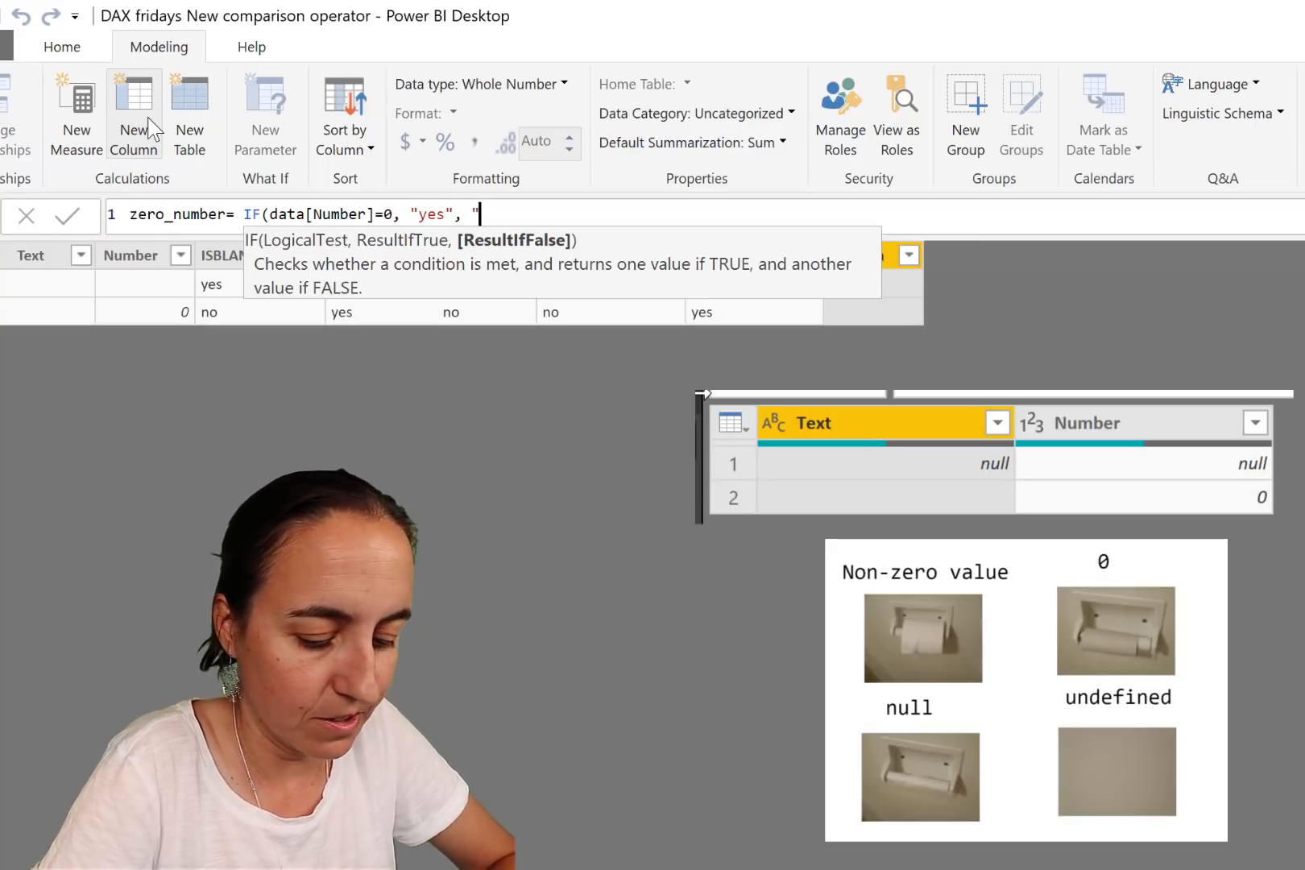
type("no\")")
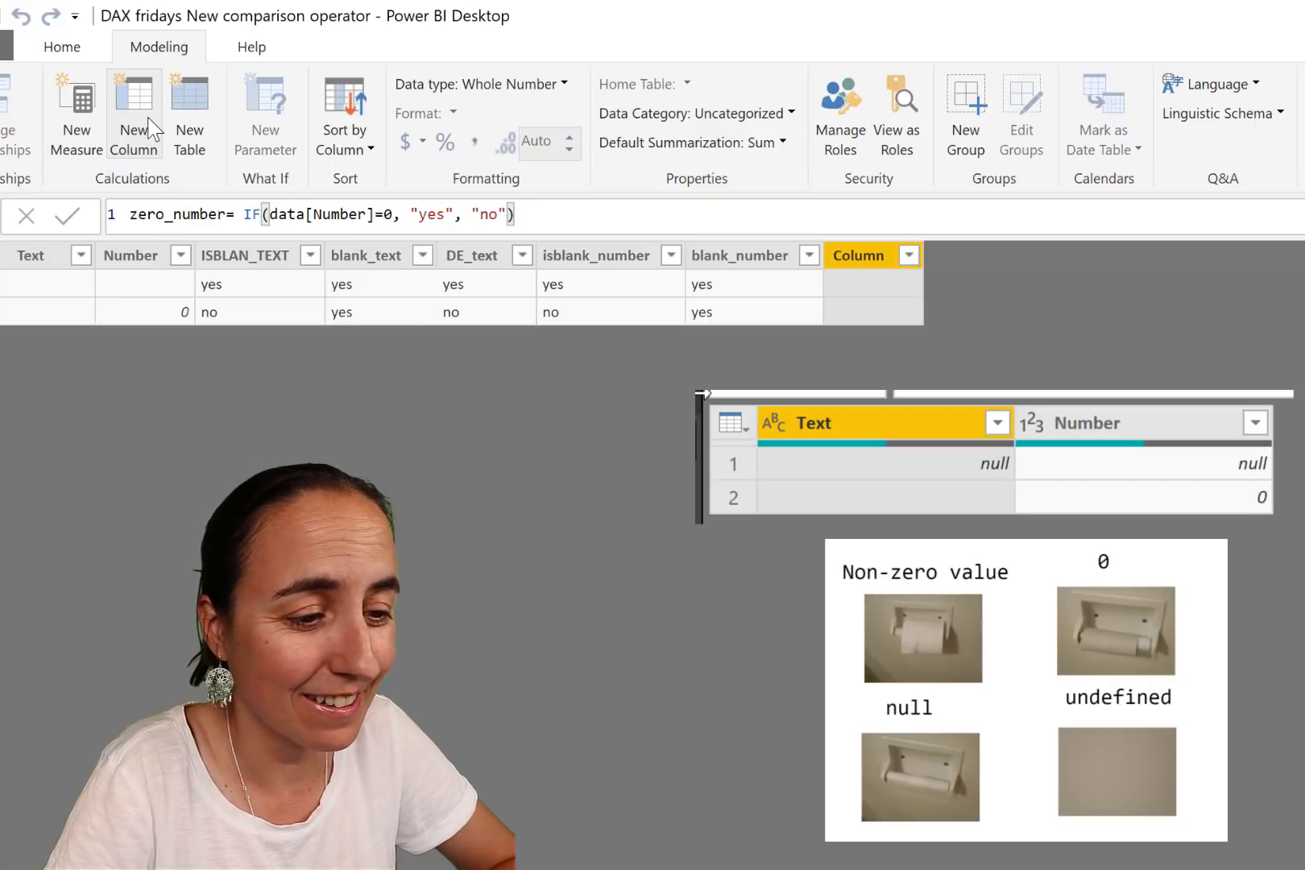
key("Return")
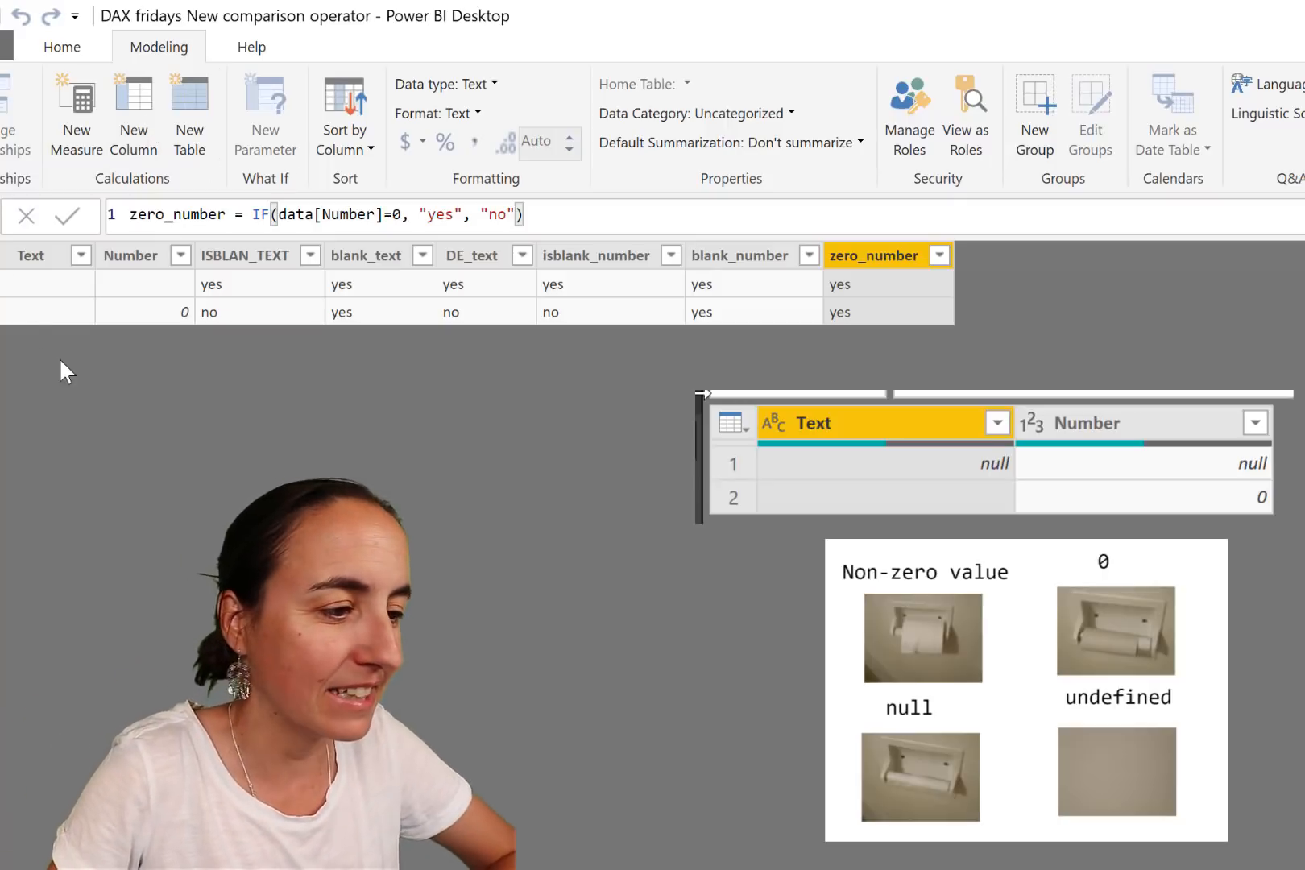
Step: Add a calculated column named DE_blank_number to the data table
left_click(132, 103)
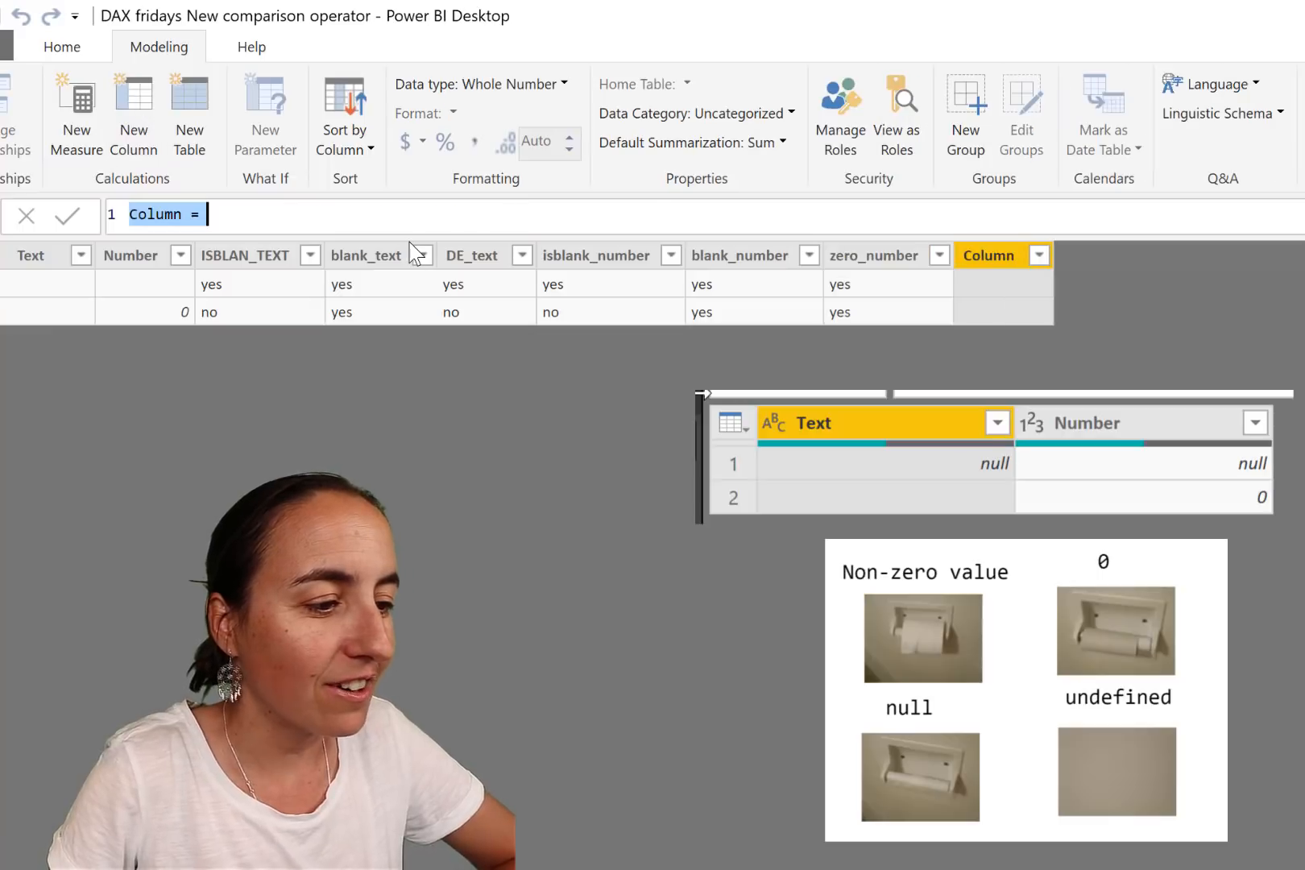
type("DE")
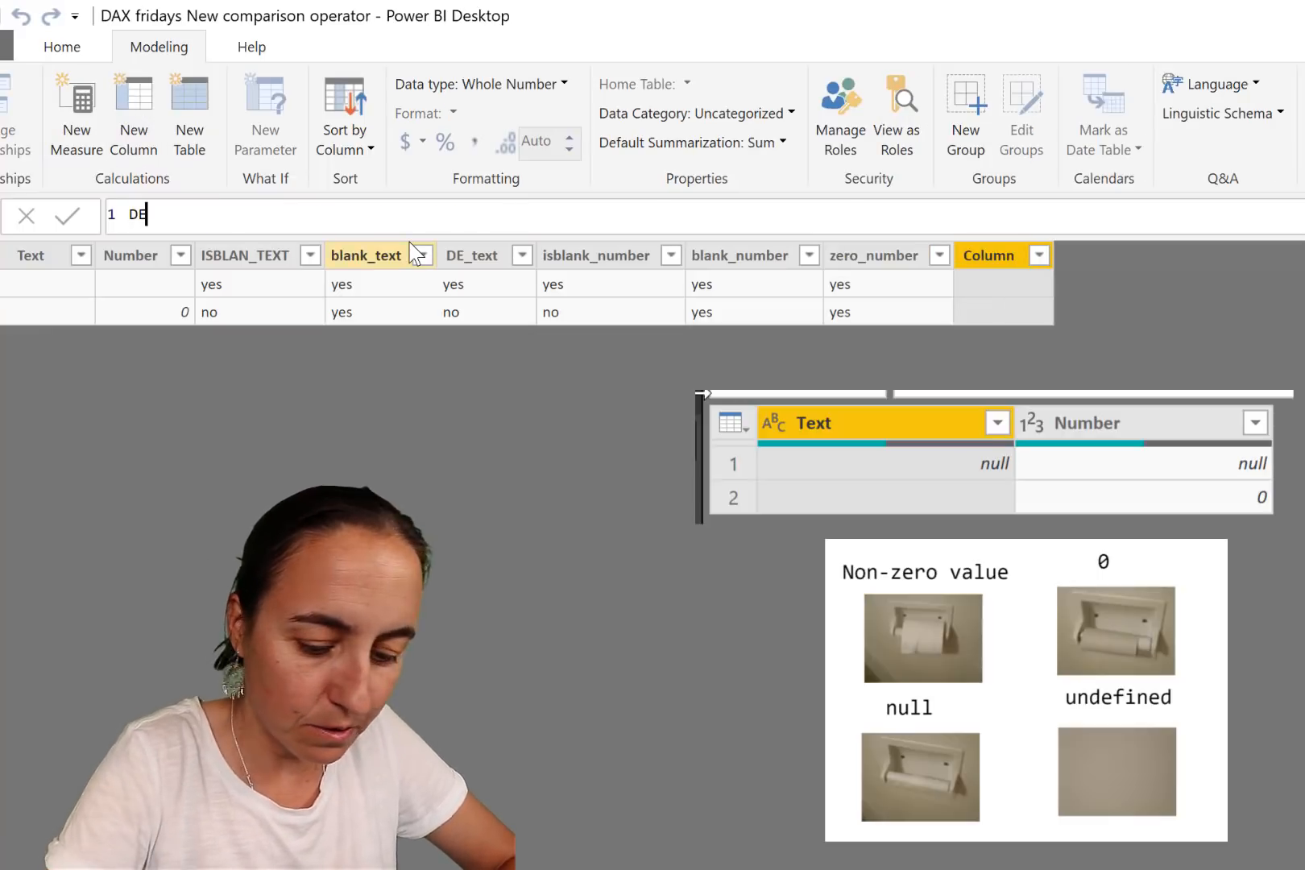
type("_blan")
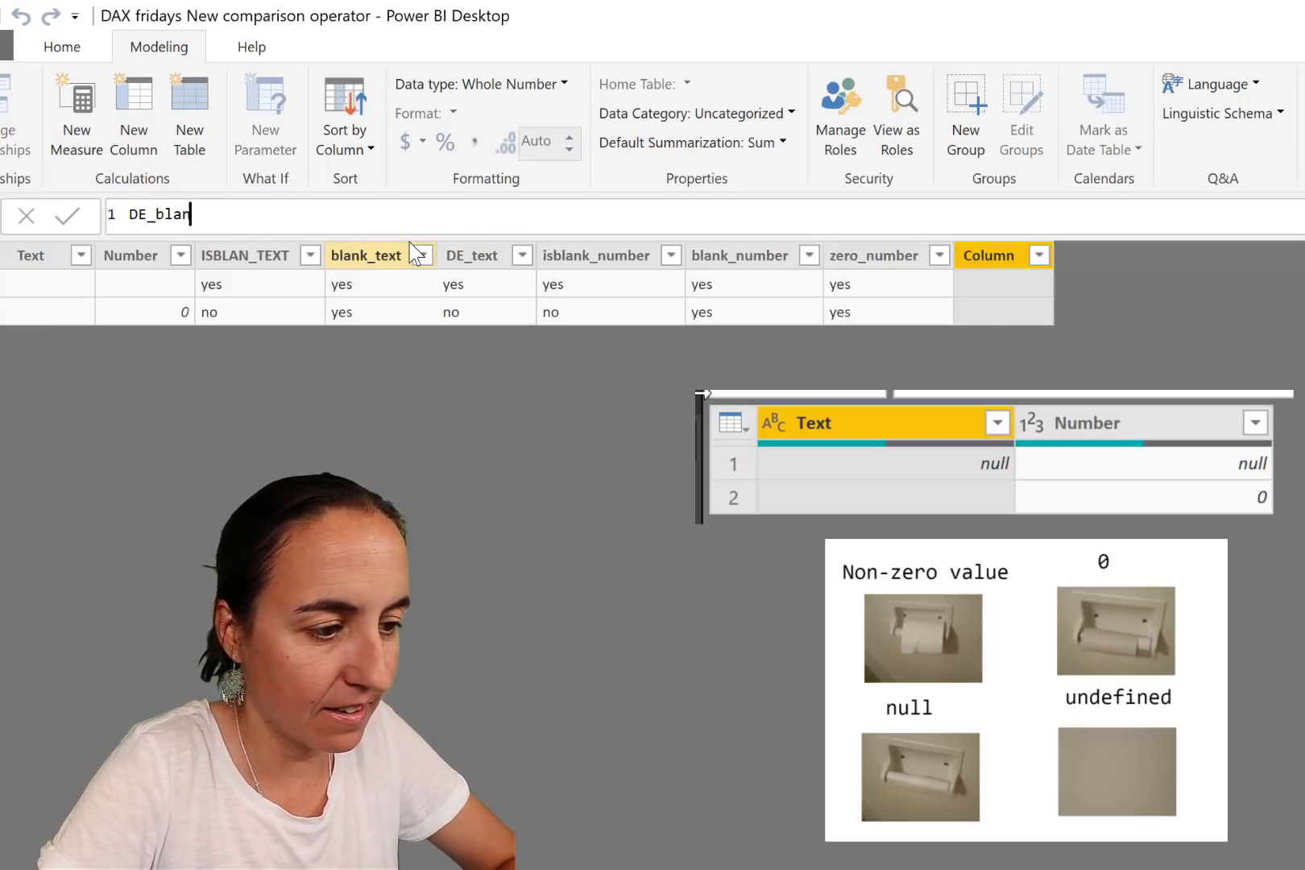
type("k")
type("=")
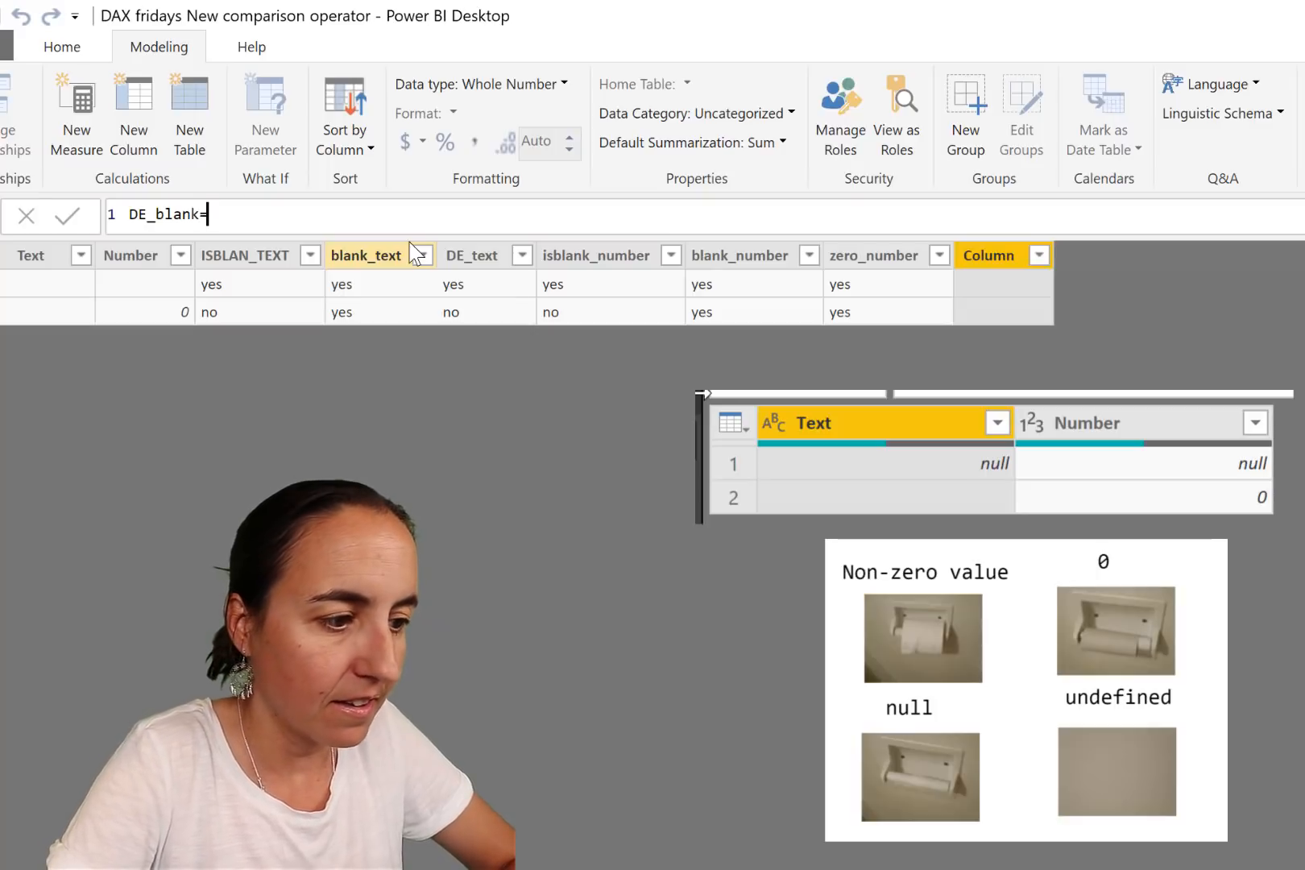
key("BackSpace")
type("_num")
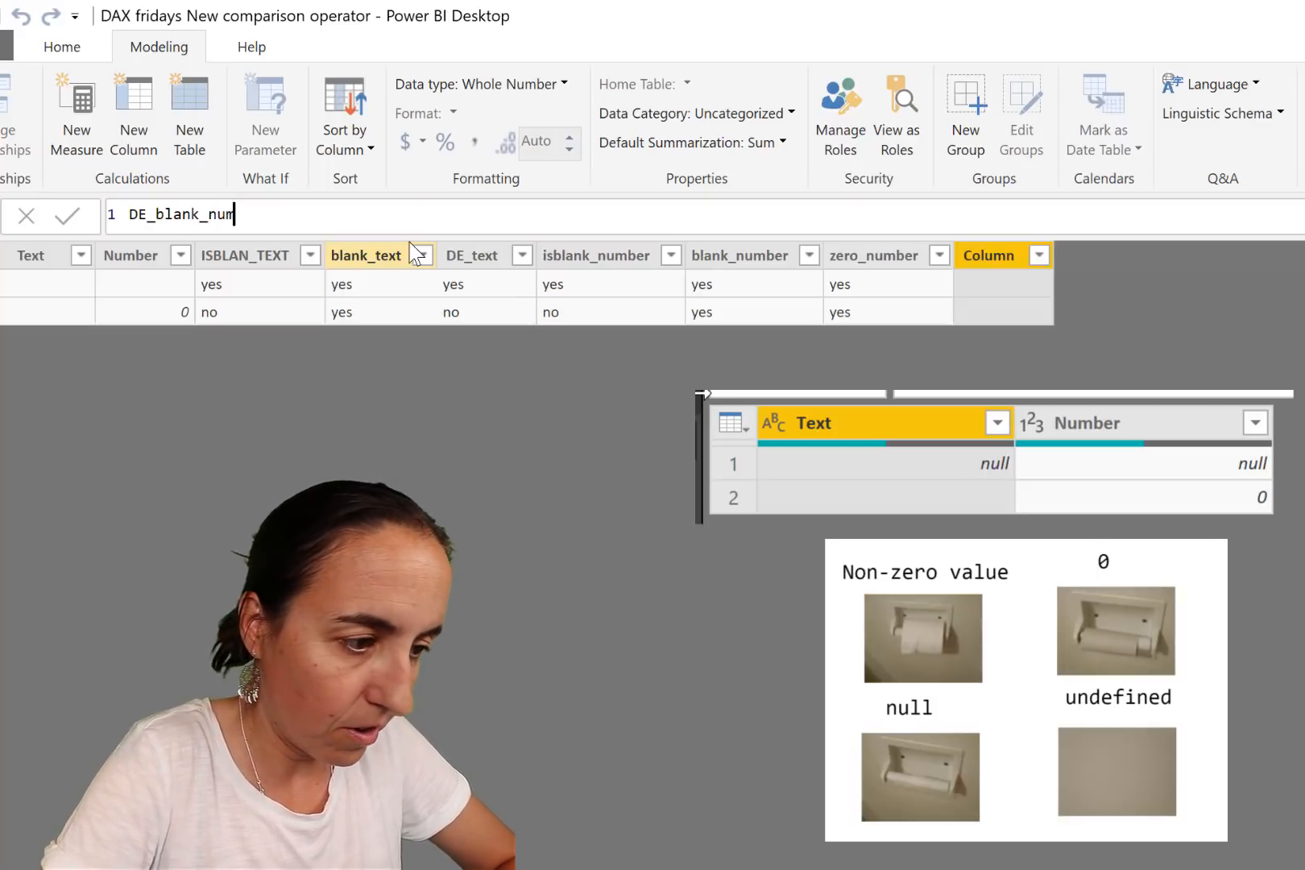
type("ber= i")
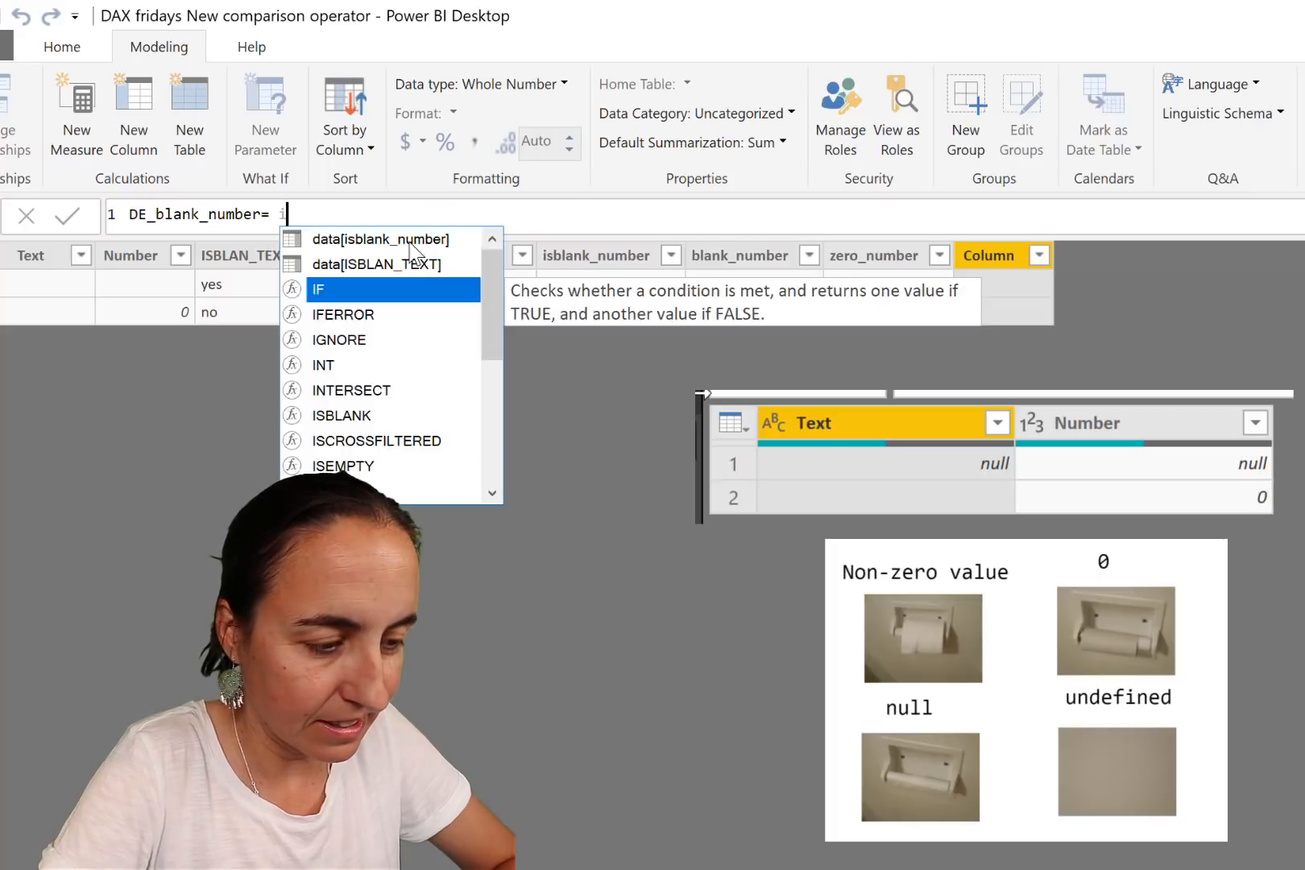
Step: Start the DE_blank_number formula with an IF function that tests data[Number] with an equals sign
key("Tab")
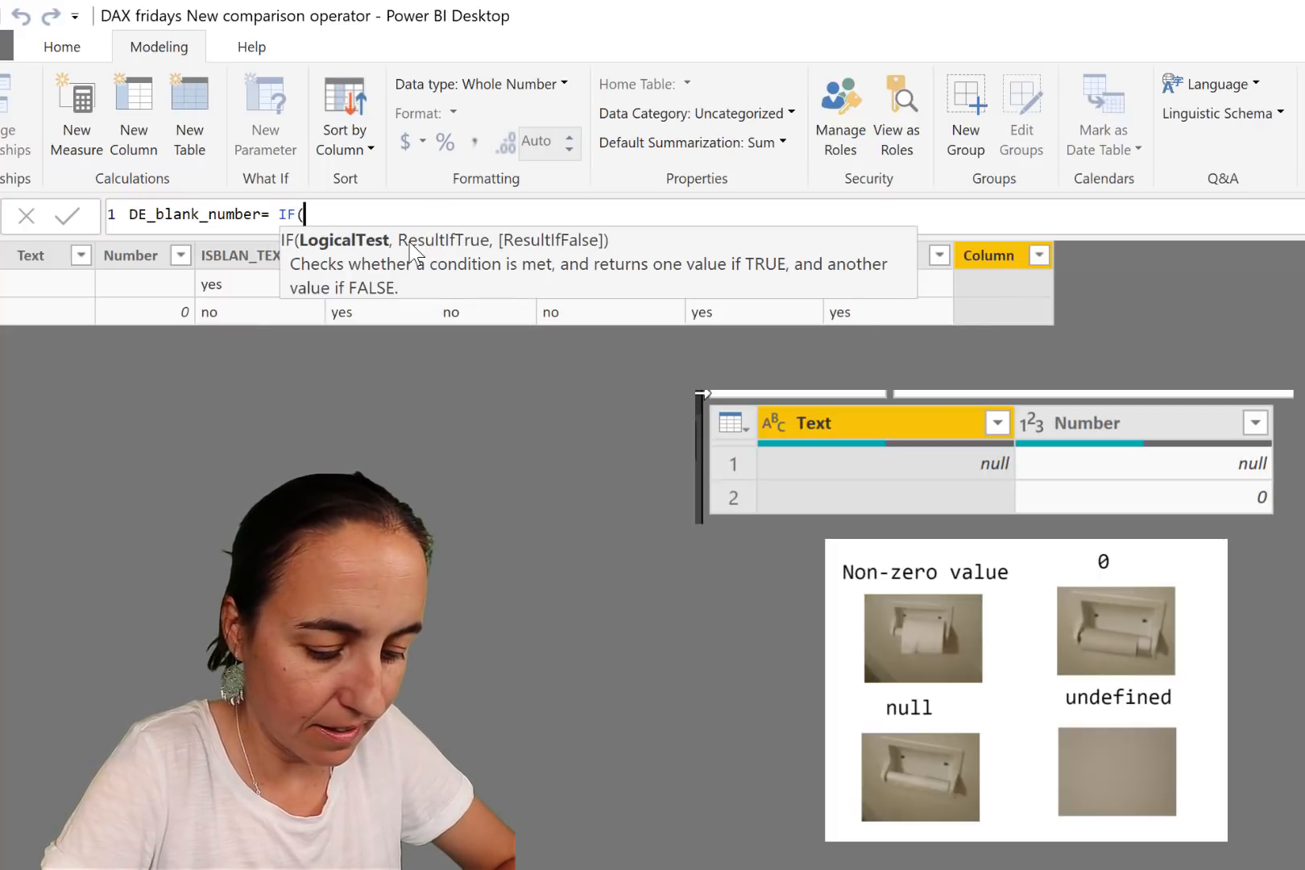
type("num")
key("Tab")
type("=")
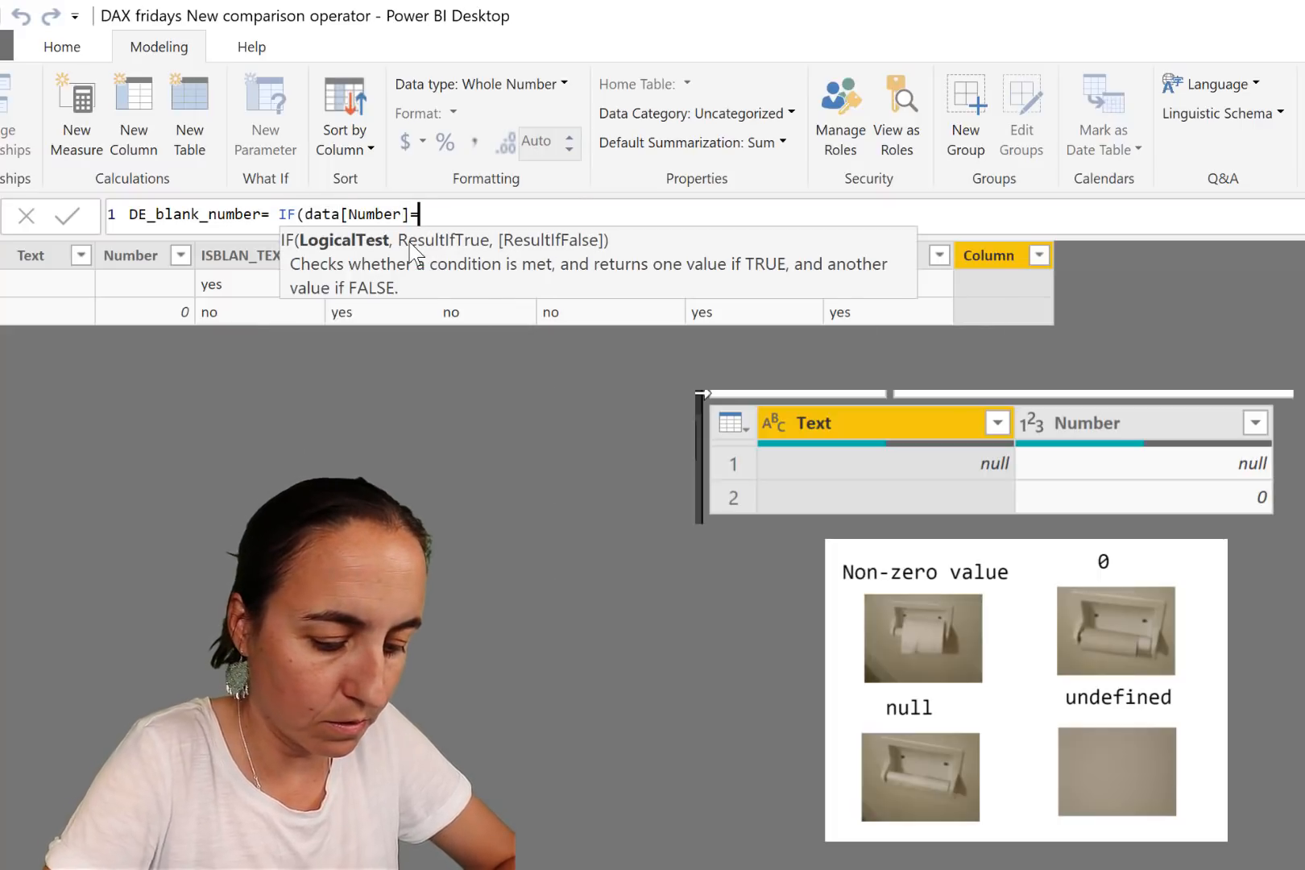
type("bla")
key("Tab")
type("),")
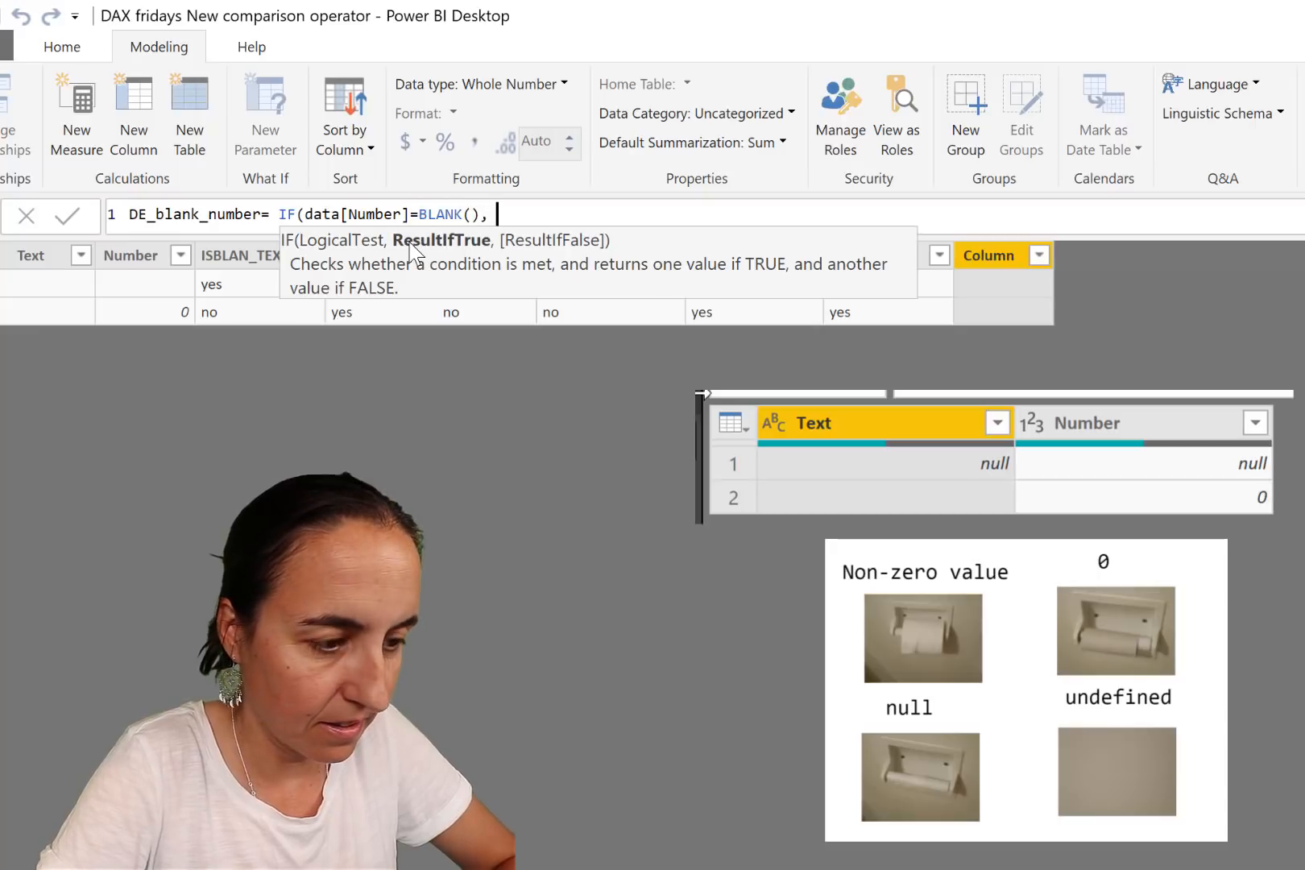
key("BackSpace")
key("BackSpace")
key("BackSpace")
key("BackSpace")
key("BackSpace")
key("BackSpace")
key("BackSpace")
key("BackSpace")
key("BackSpace")
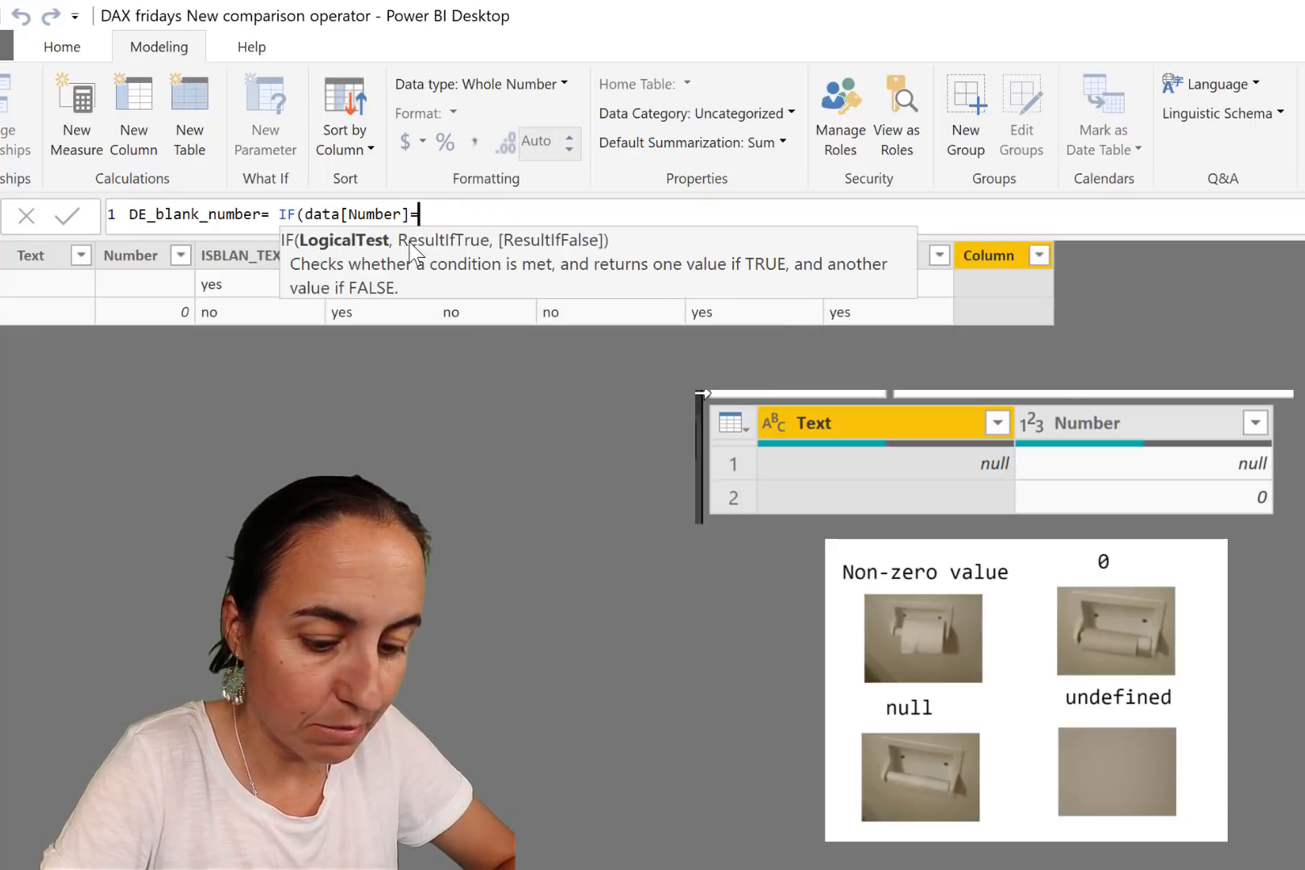
Step: Complete the DE_blank_number formula with the strict operator as IF(data[Number]==BLANK(), "yes", "no")
type("=bl")
key("Tab")
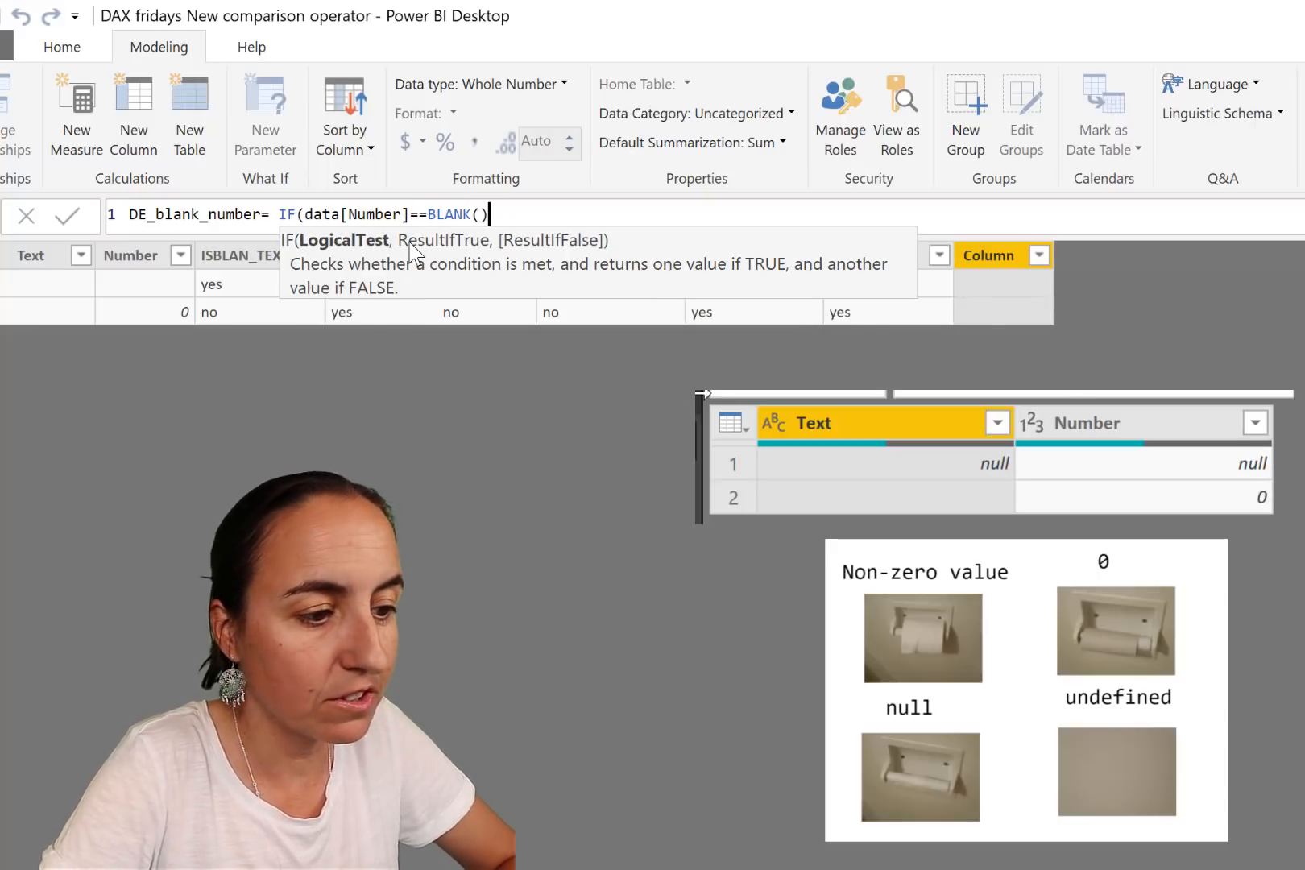
type("), \"ye")
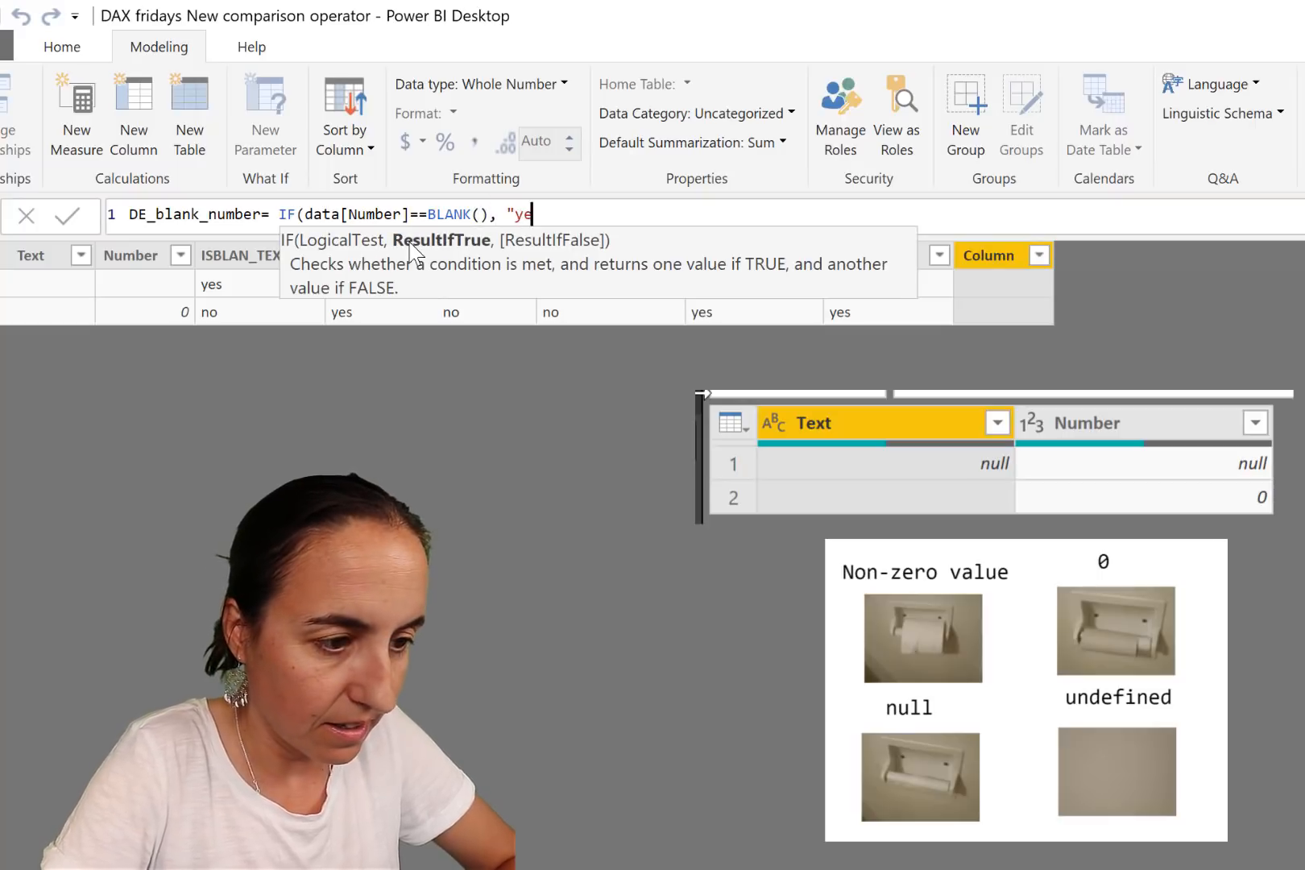
type("s\", \"no\"")
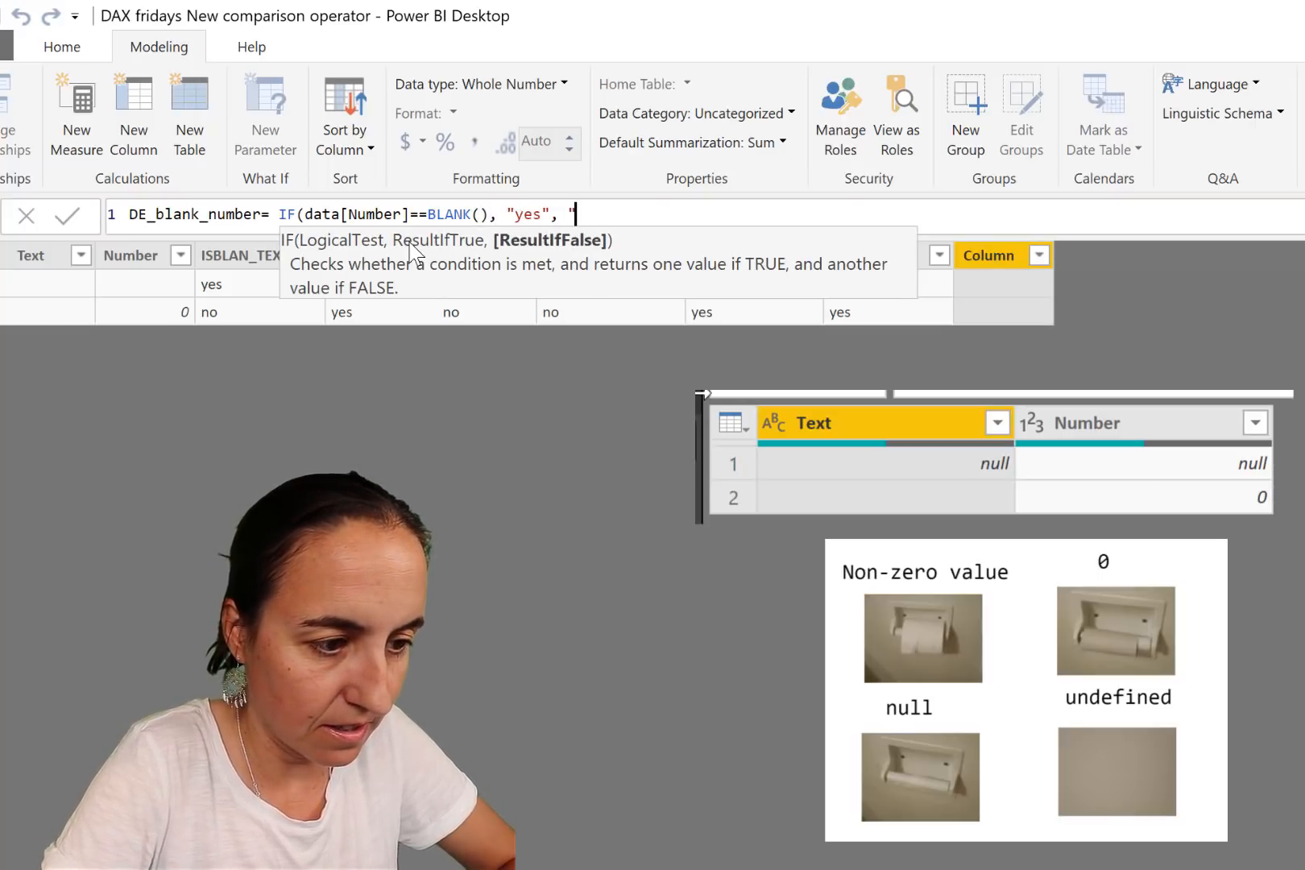
type(")")
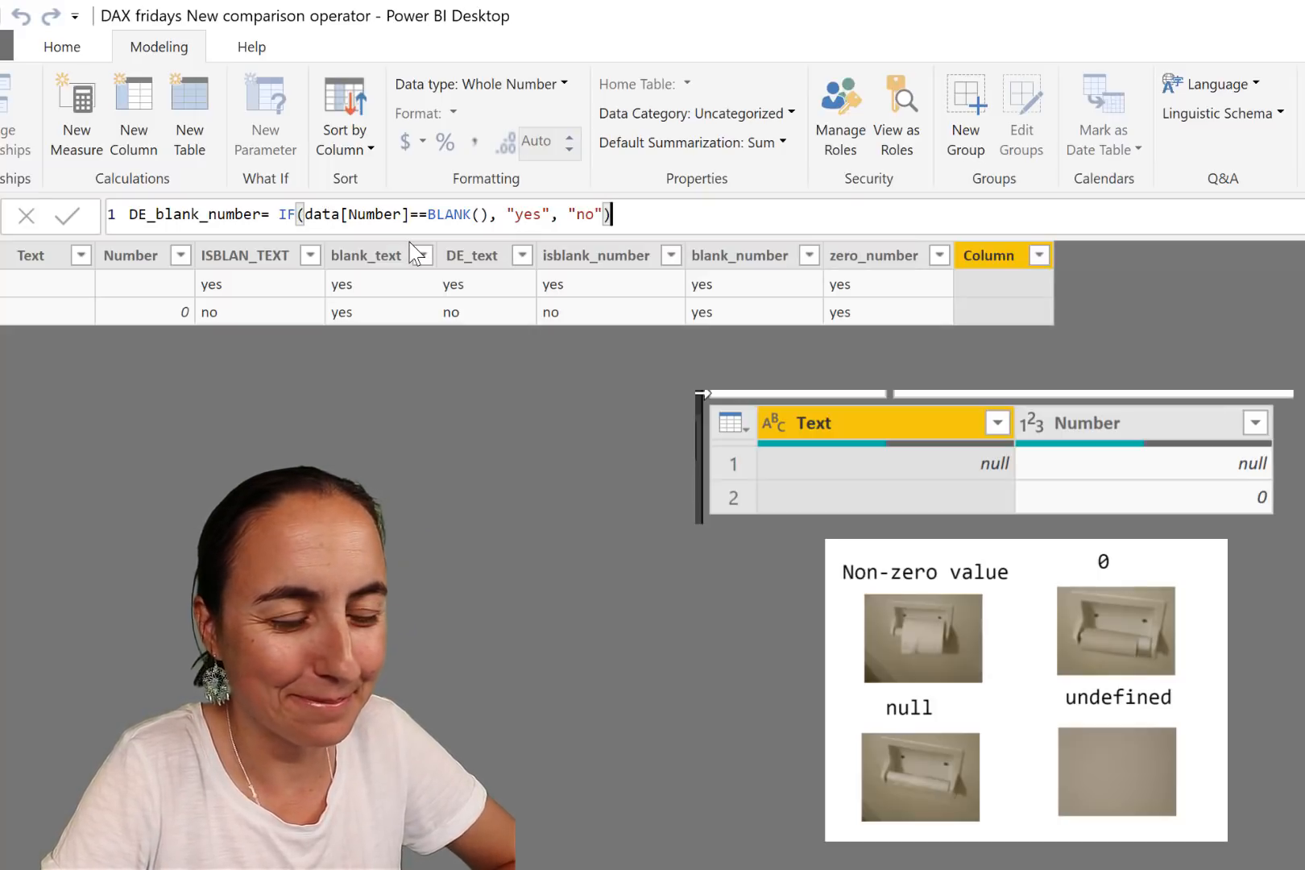
key("Return")
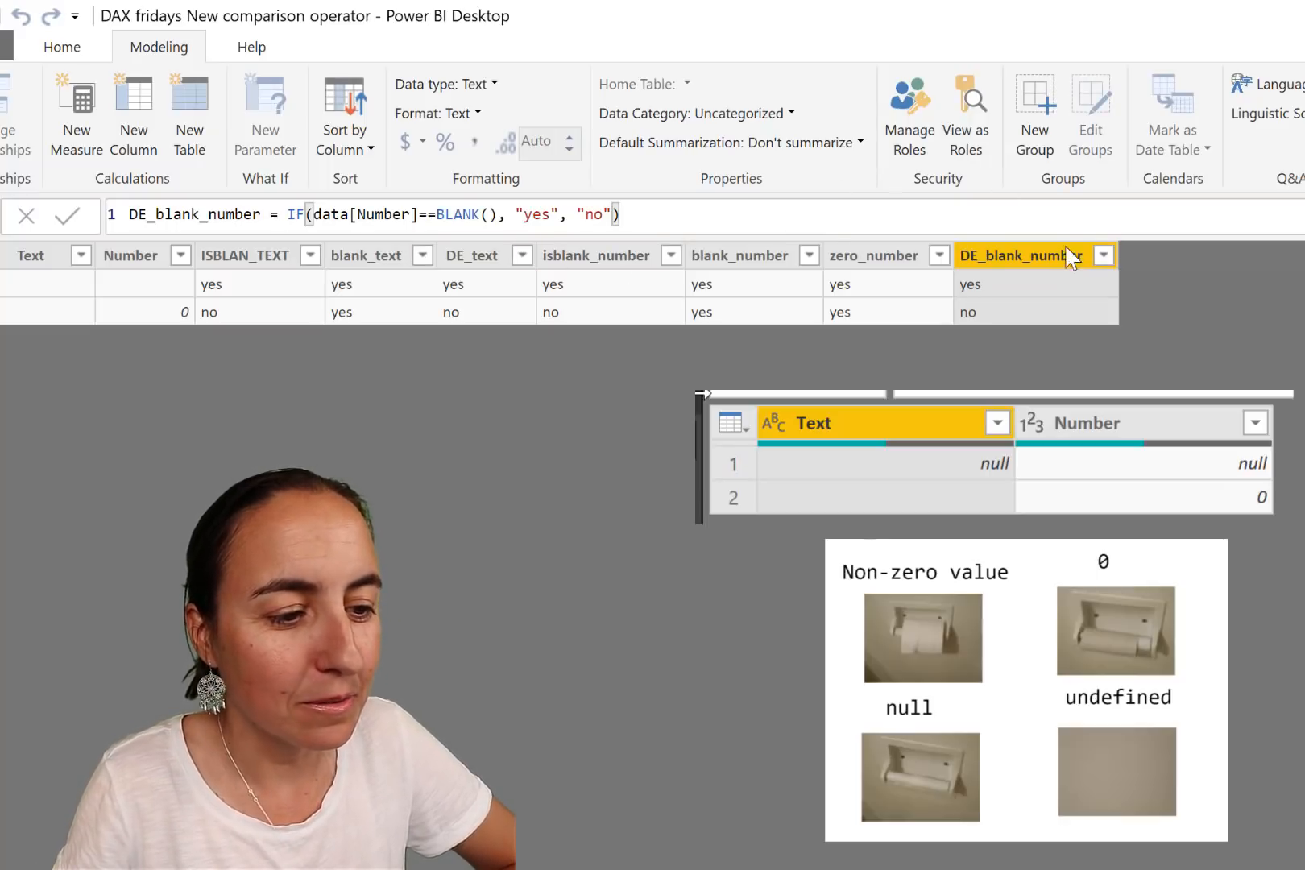
Step: Compare the formulas and values of the isblank_number, ISBLAN_TEXT and DE_text columns
left_click(609, 260)
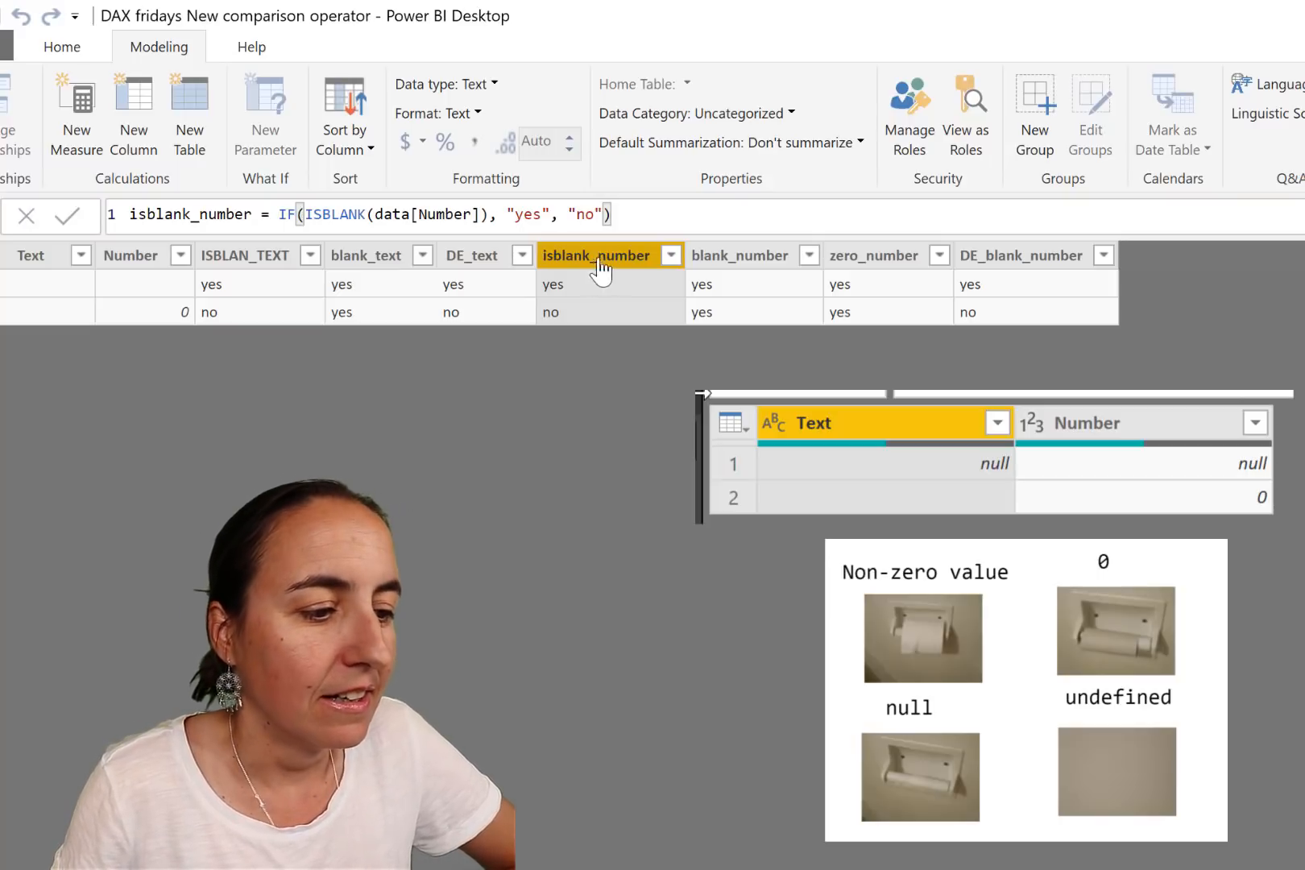
left_click(273, 274)
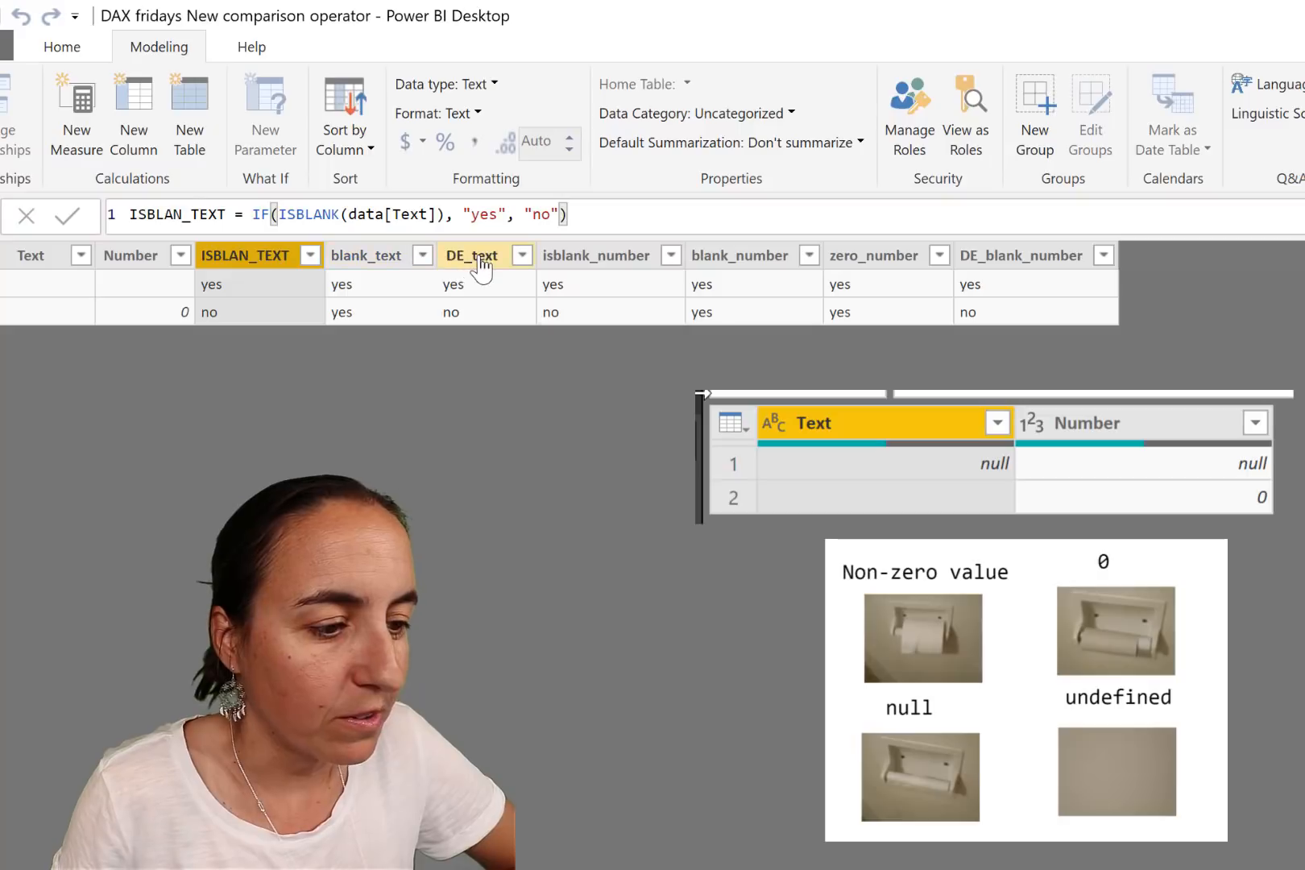
left_click(481, 262)
left_click(292, 274)
left_click(468, 265)
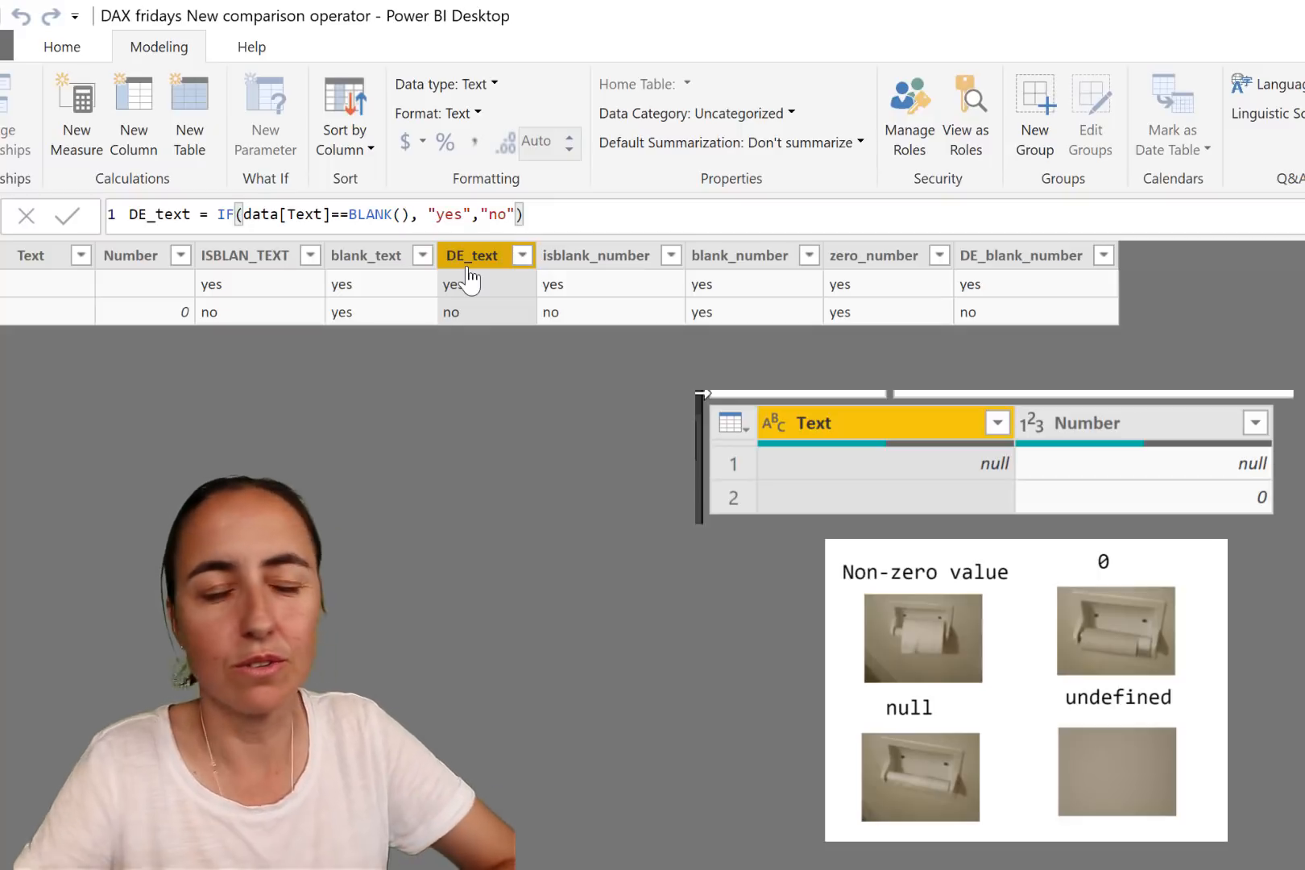
Step: Add another calculated column to the data table and enter DE_blank_number as its name
left_click(120, 105)
type("DE")
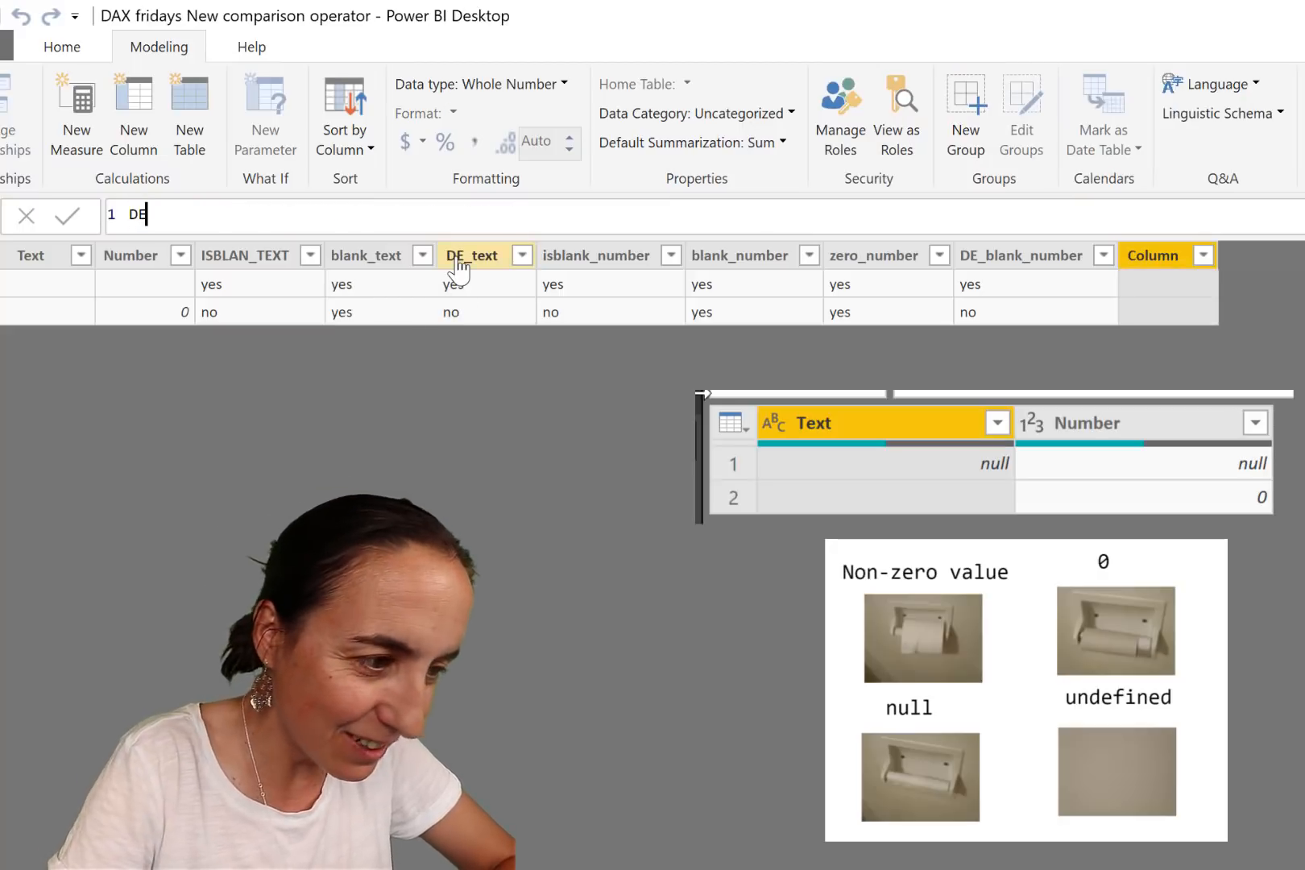
type(":_")
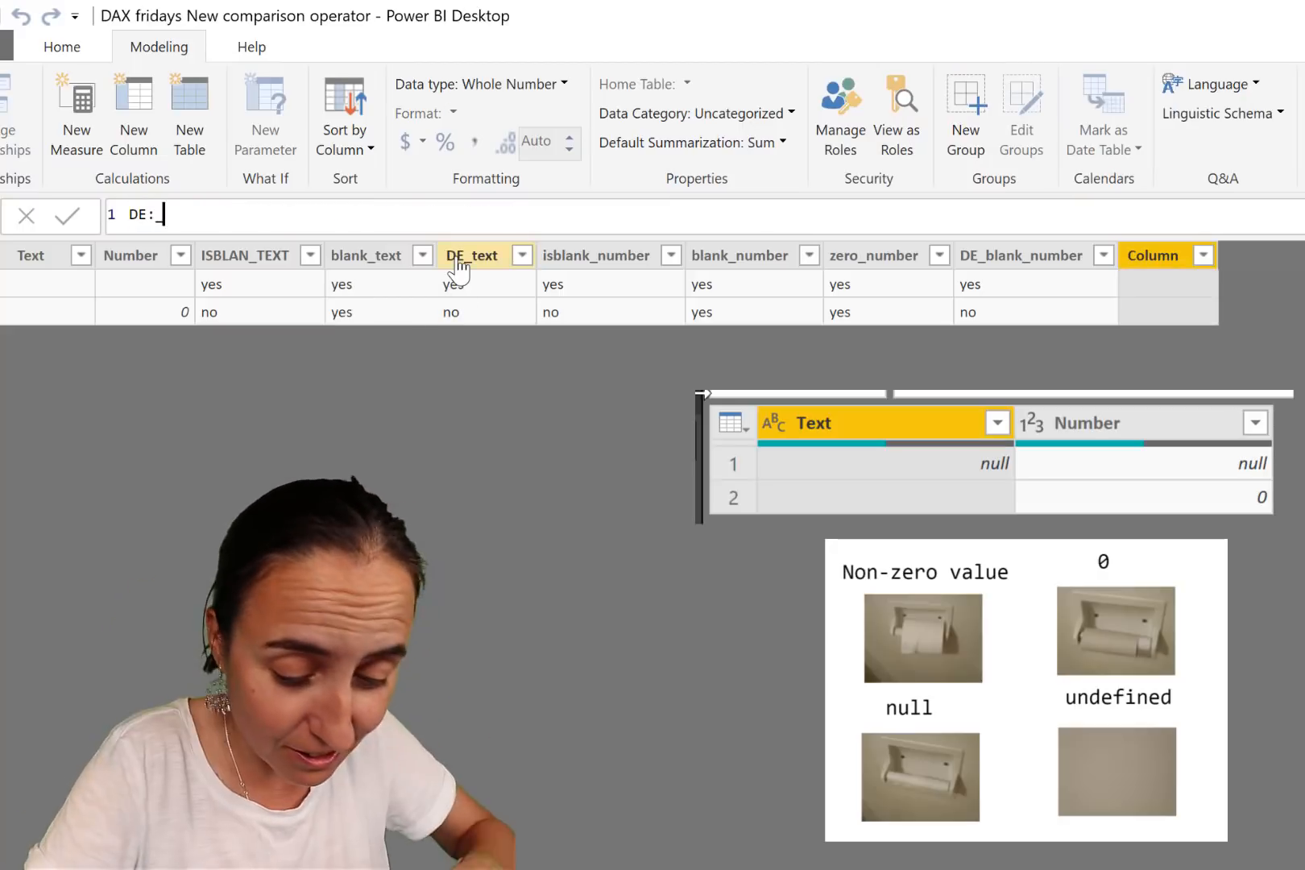
key("BackSpace")
key("BackSpace")
type("_")
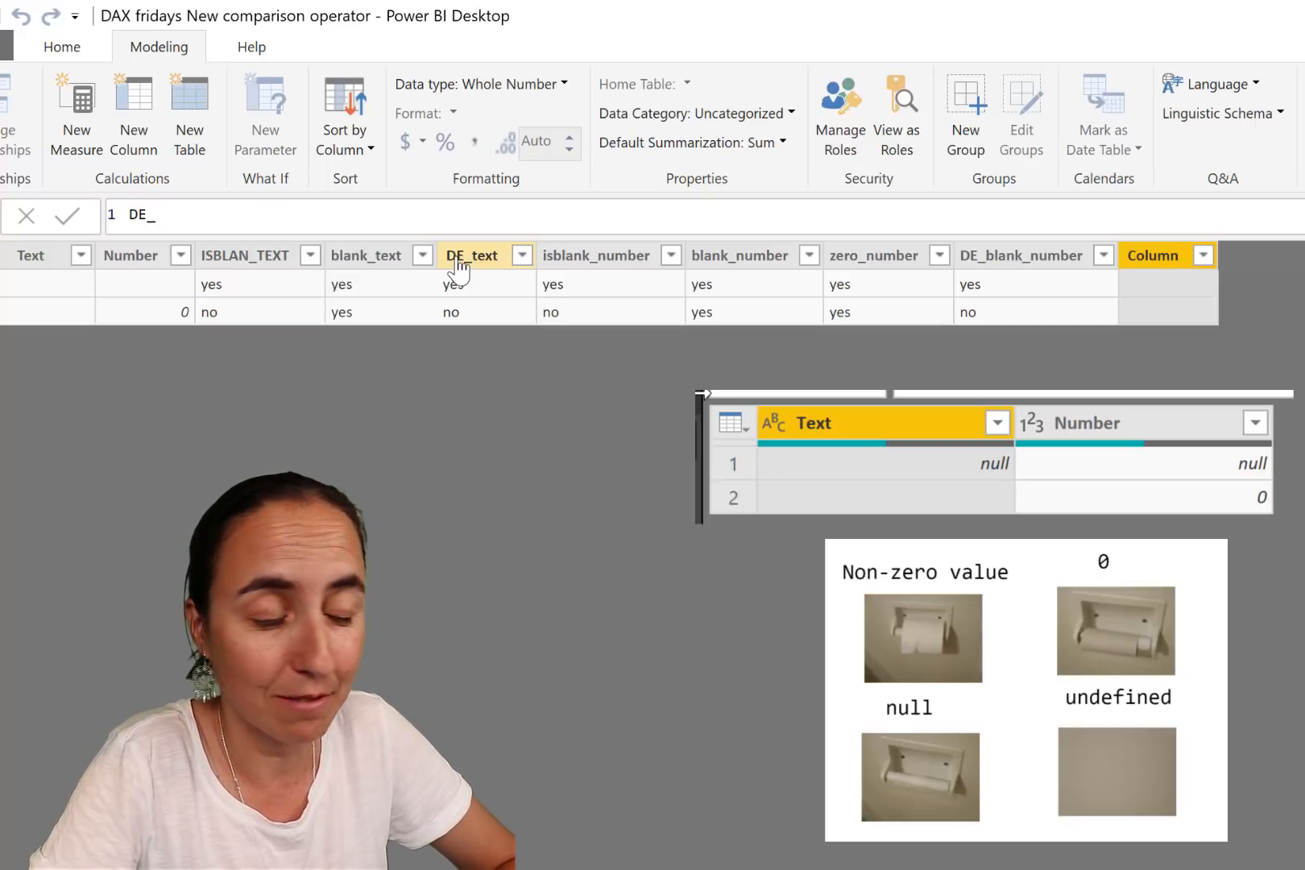
type("b")
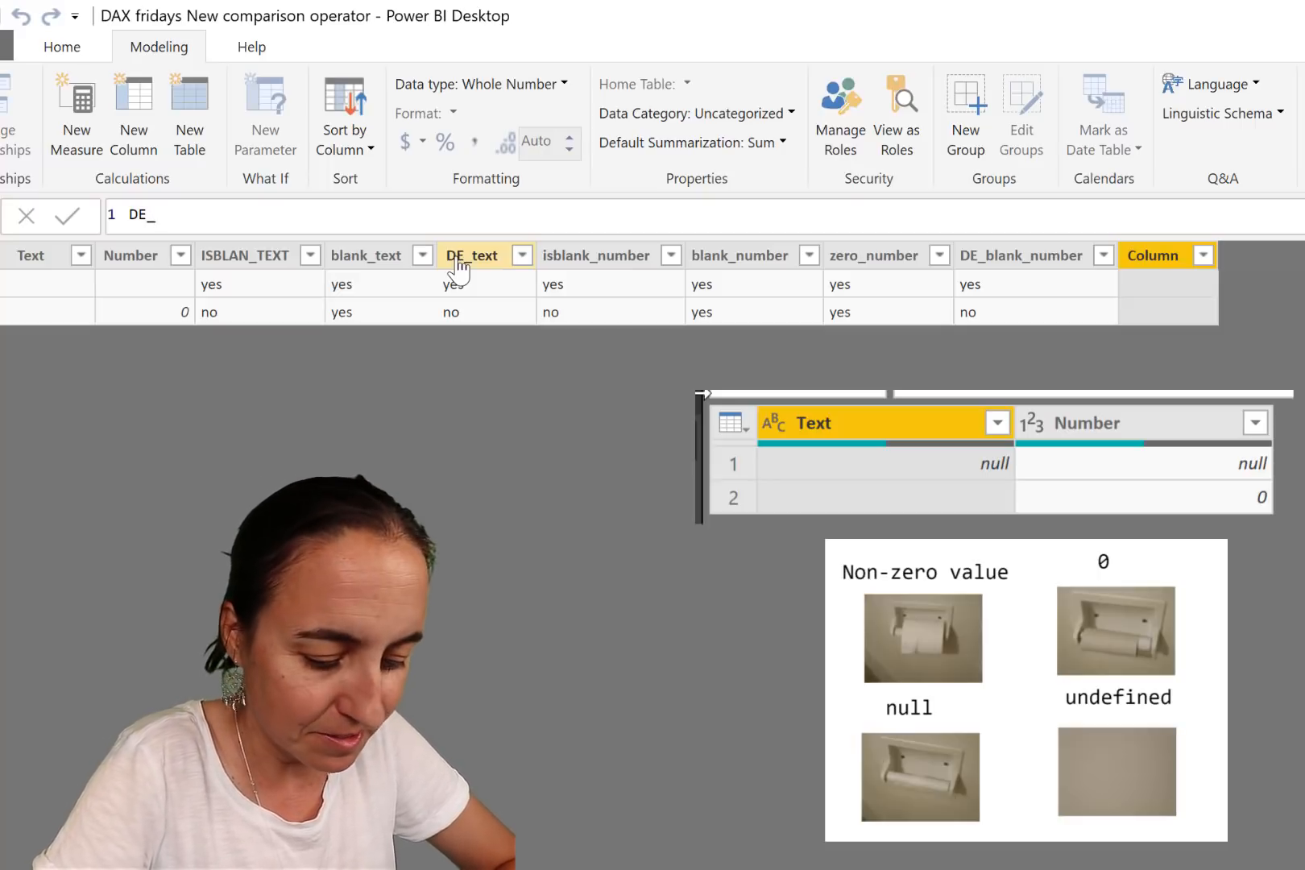
type("lank_")
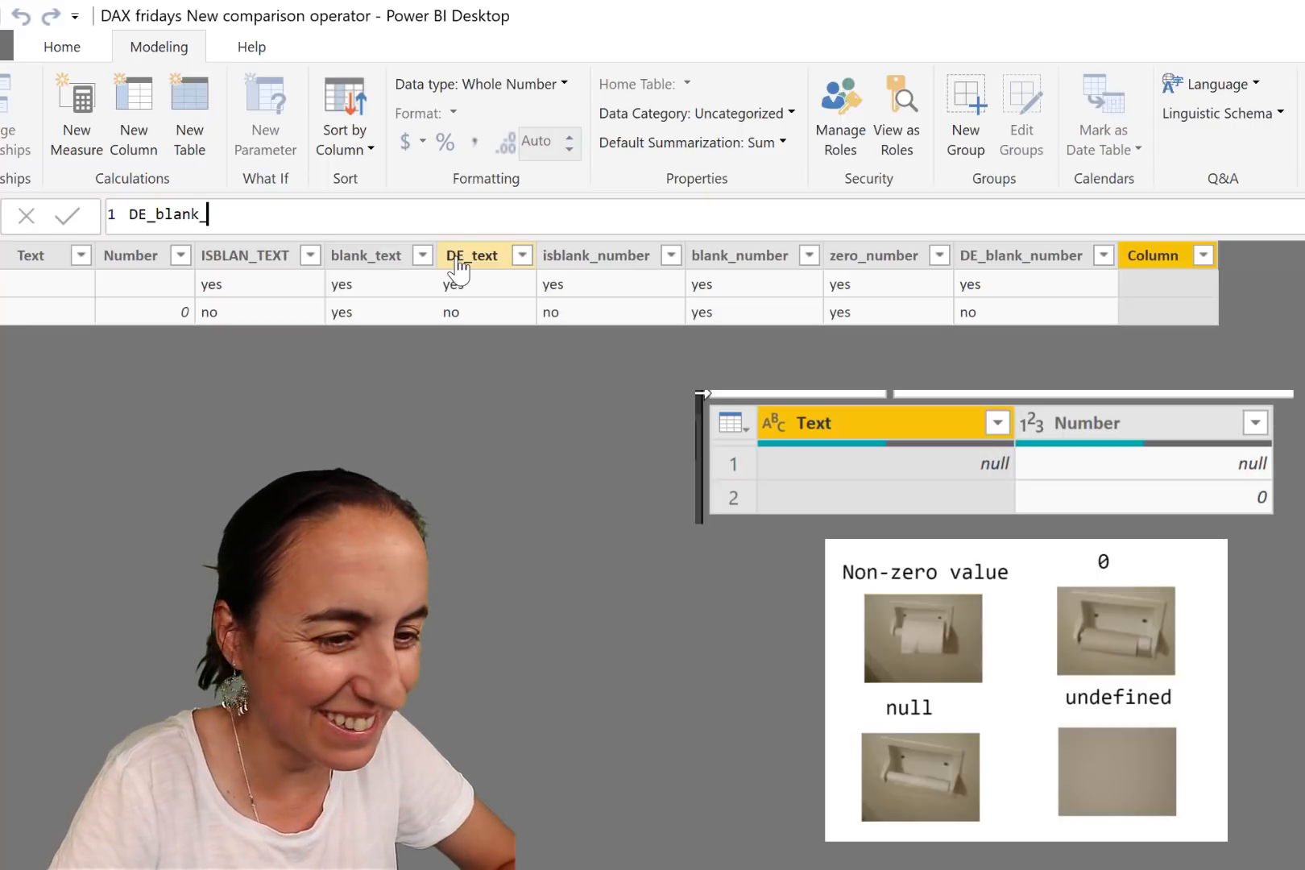
type("number=")
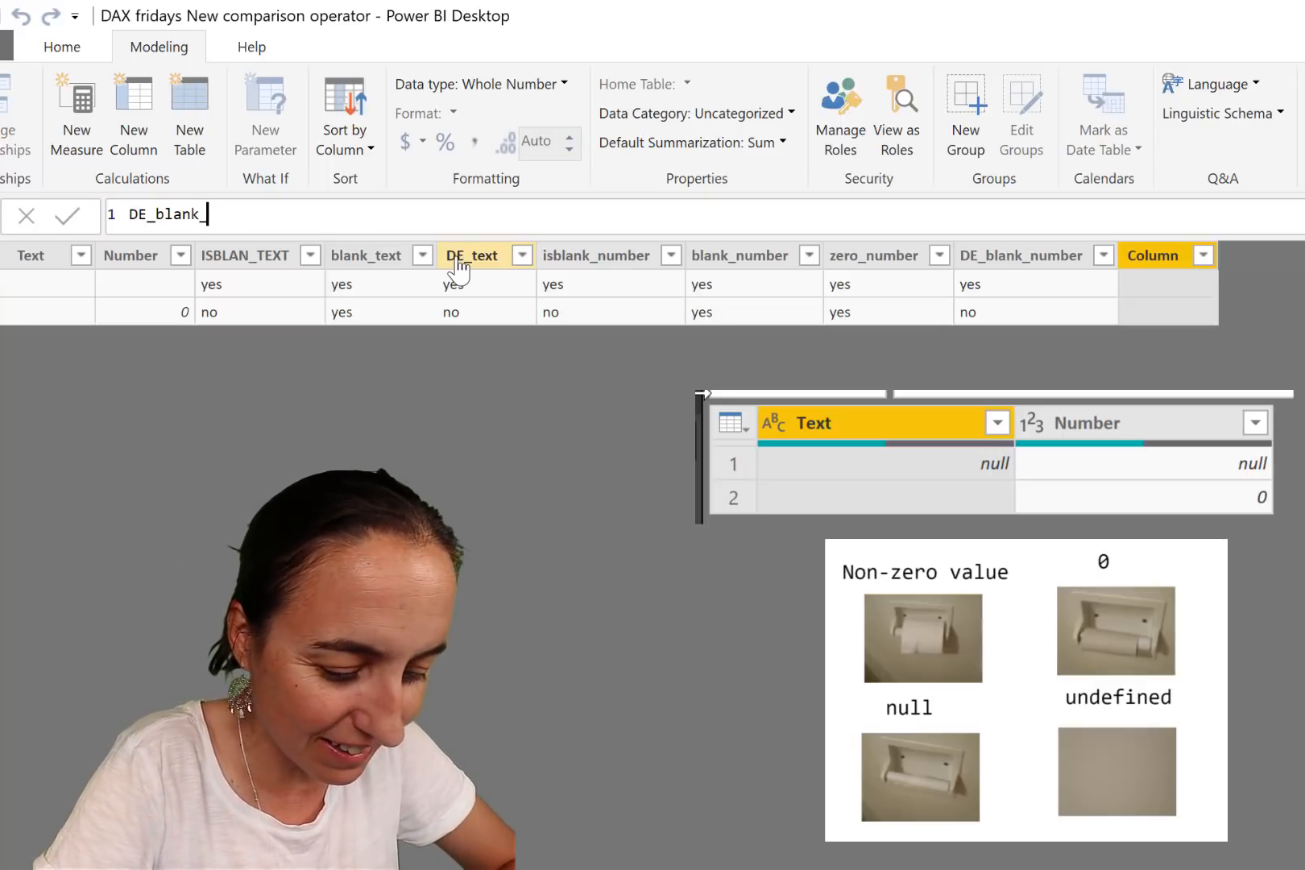
Step: Start the new column's formula with an IF function that tests data[Number]==0
type(" IF(isb")
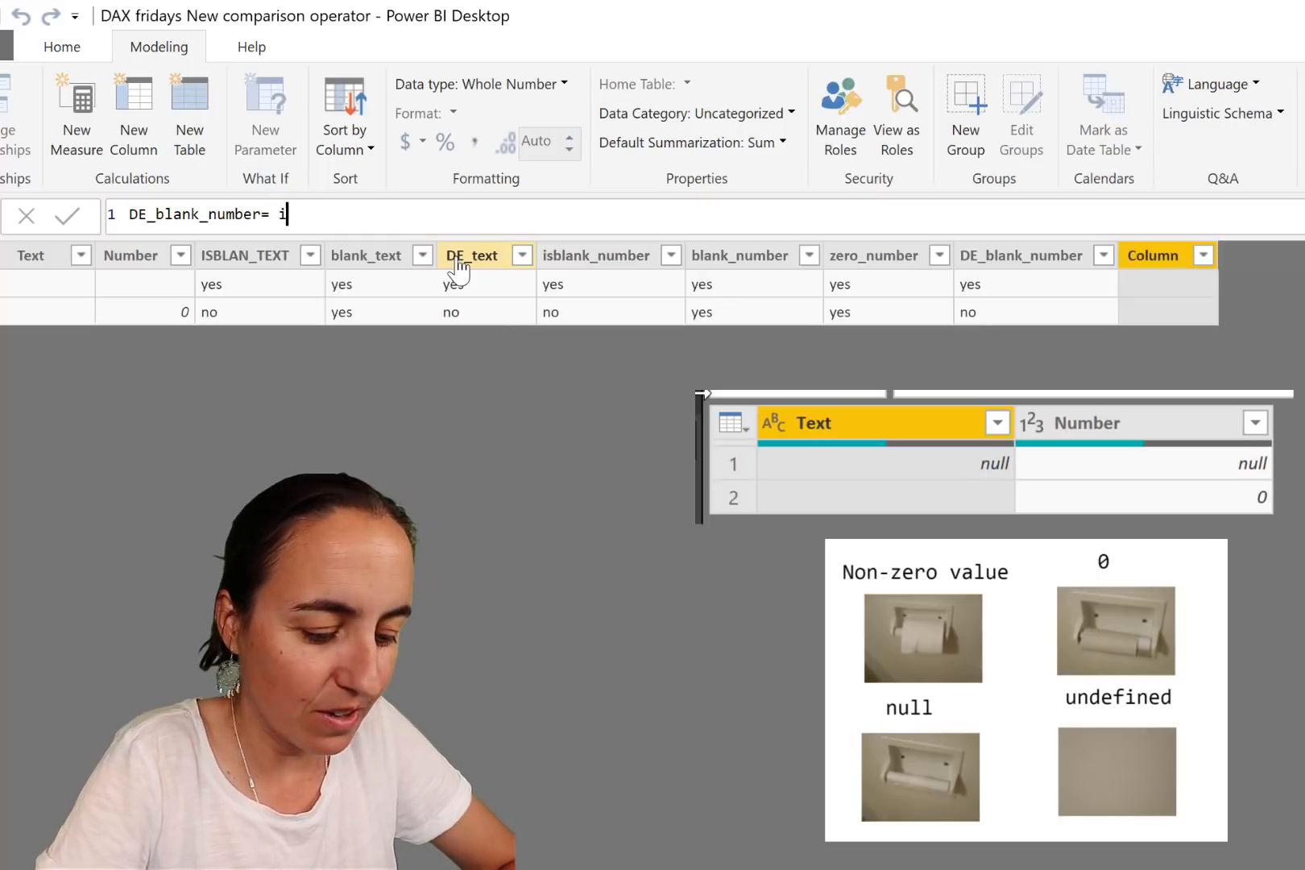
key("BackSpace")
key("BackSpace")
key("BackSpace")
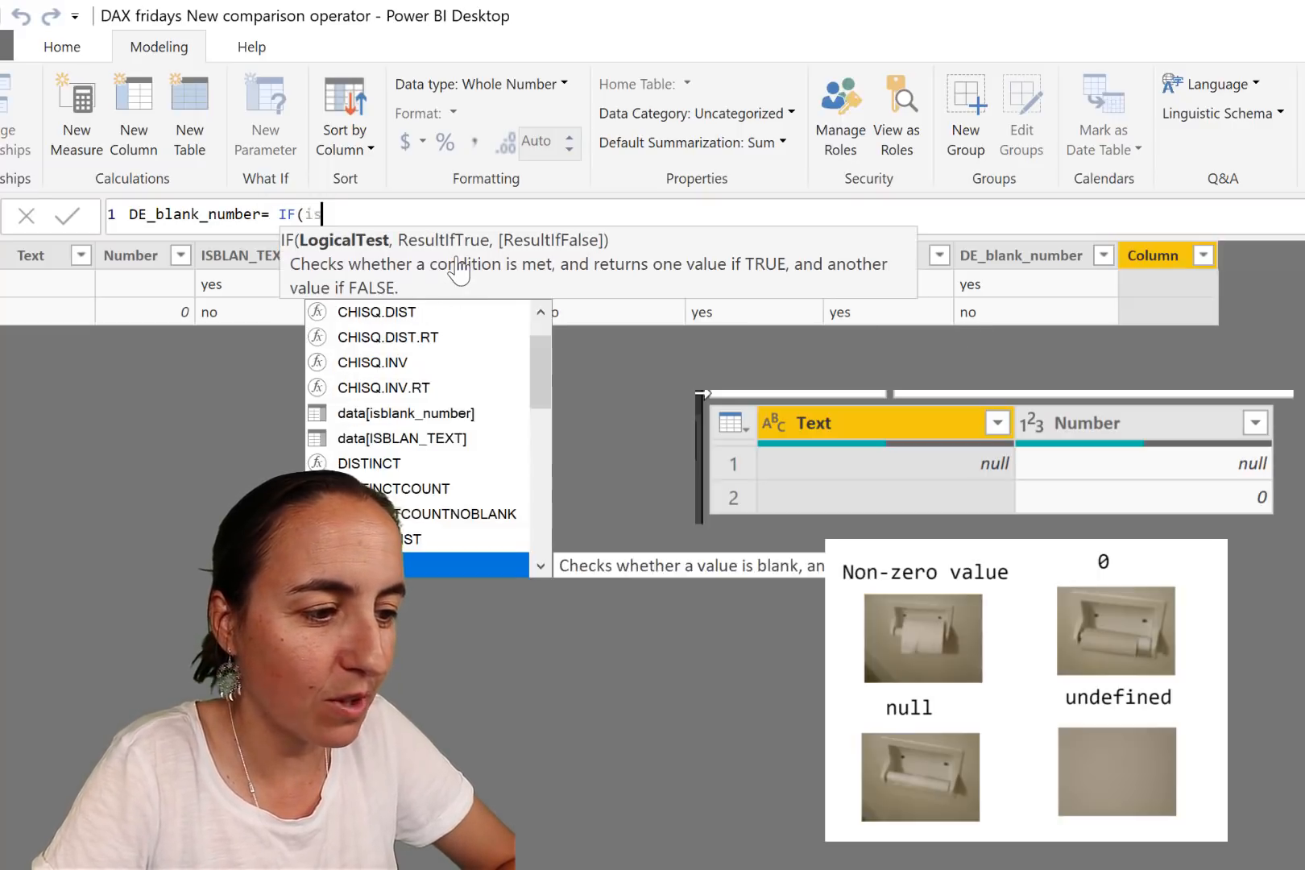
type("numb")
key("Tab")
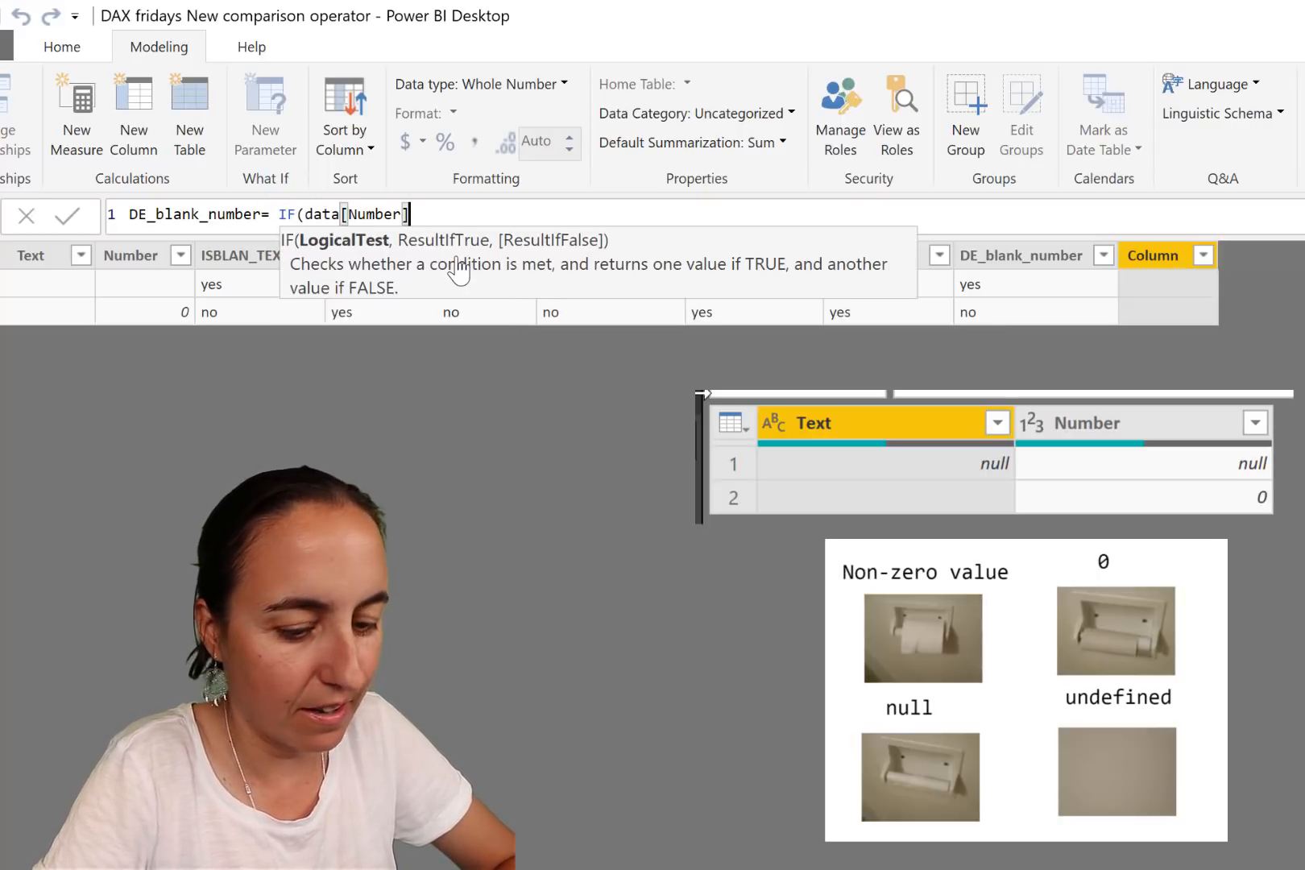
type("==0")
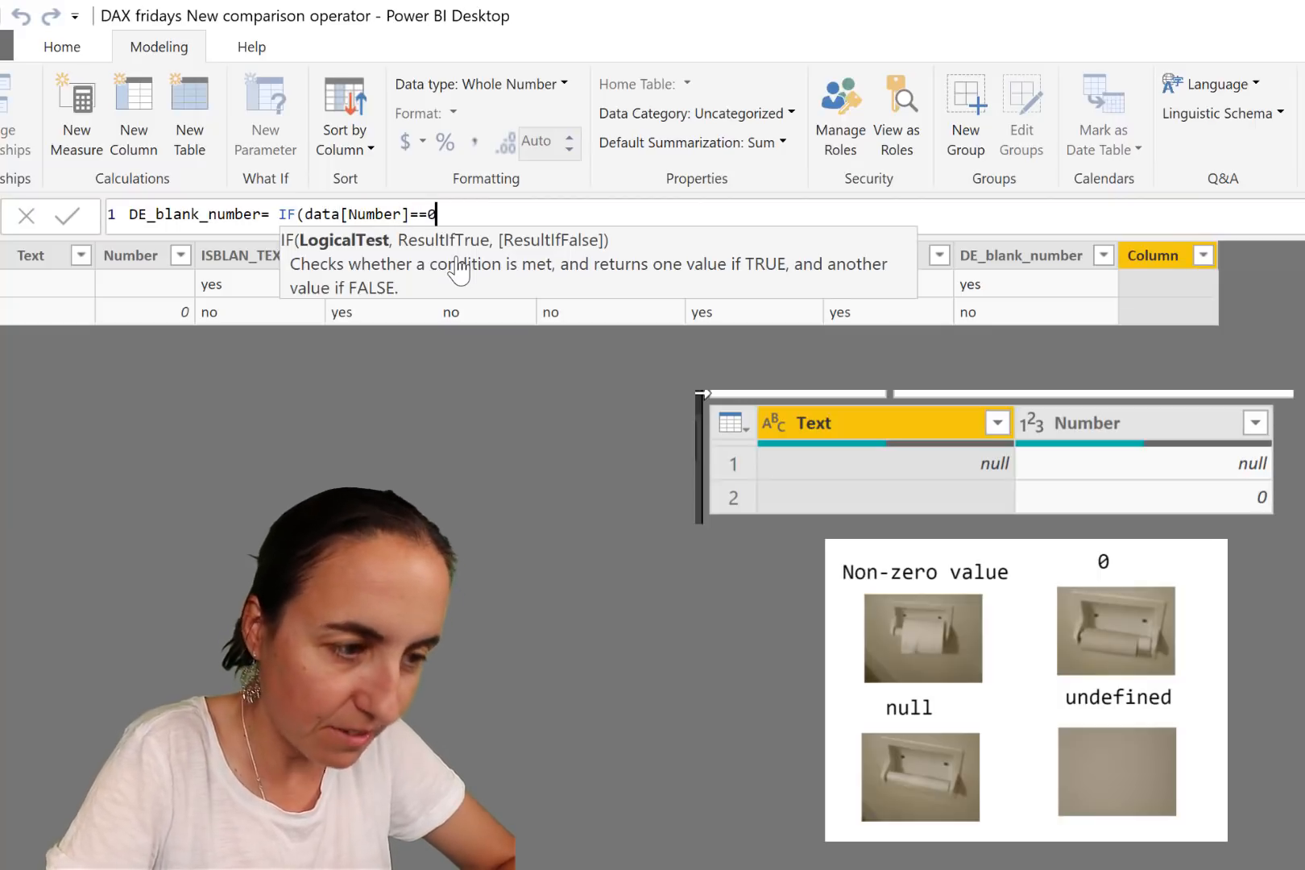
Step: Complete the IF formula with the results "yes" and "no" and try to commit it under the name DE_blank_number
type(",")
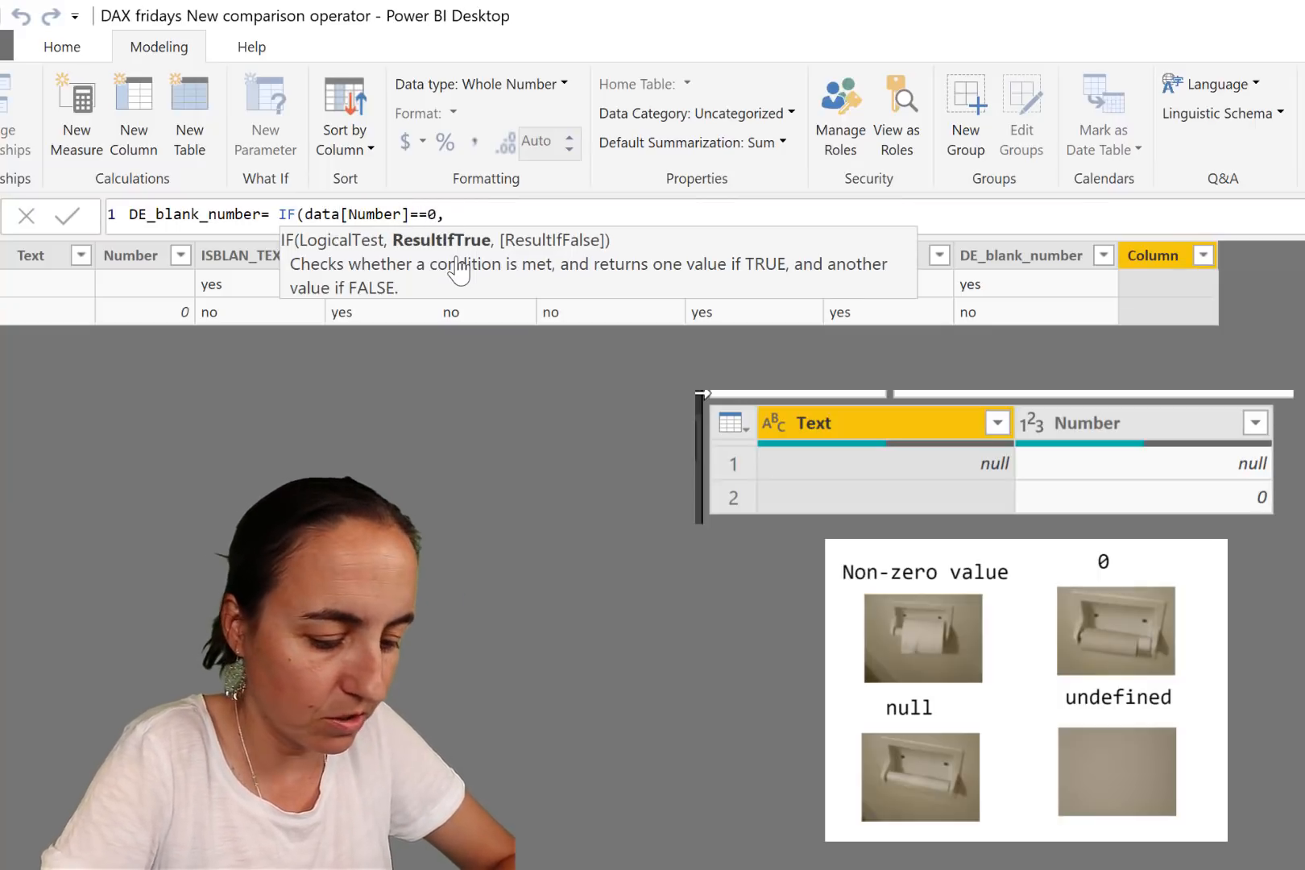
type(" \"yesr")
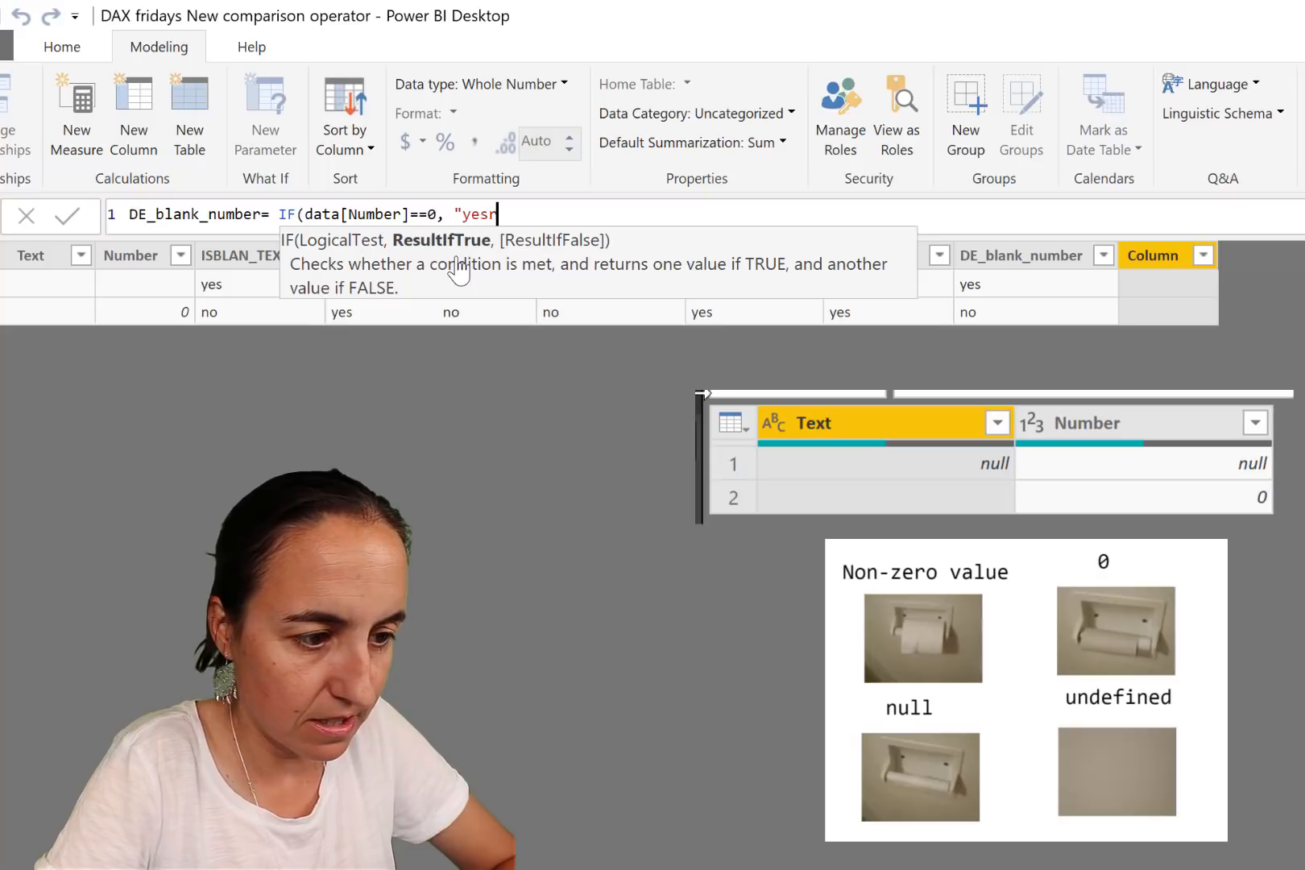
type("\",")
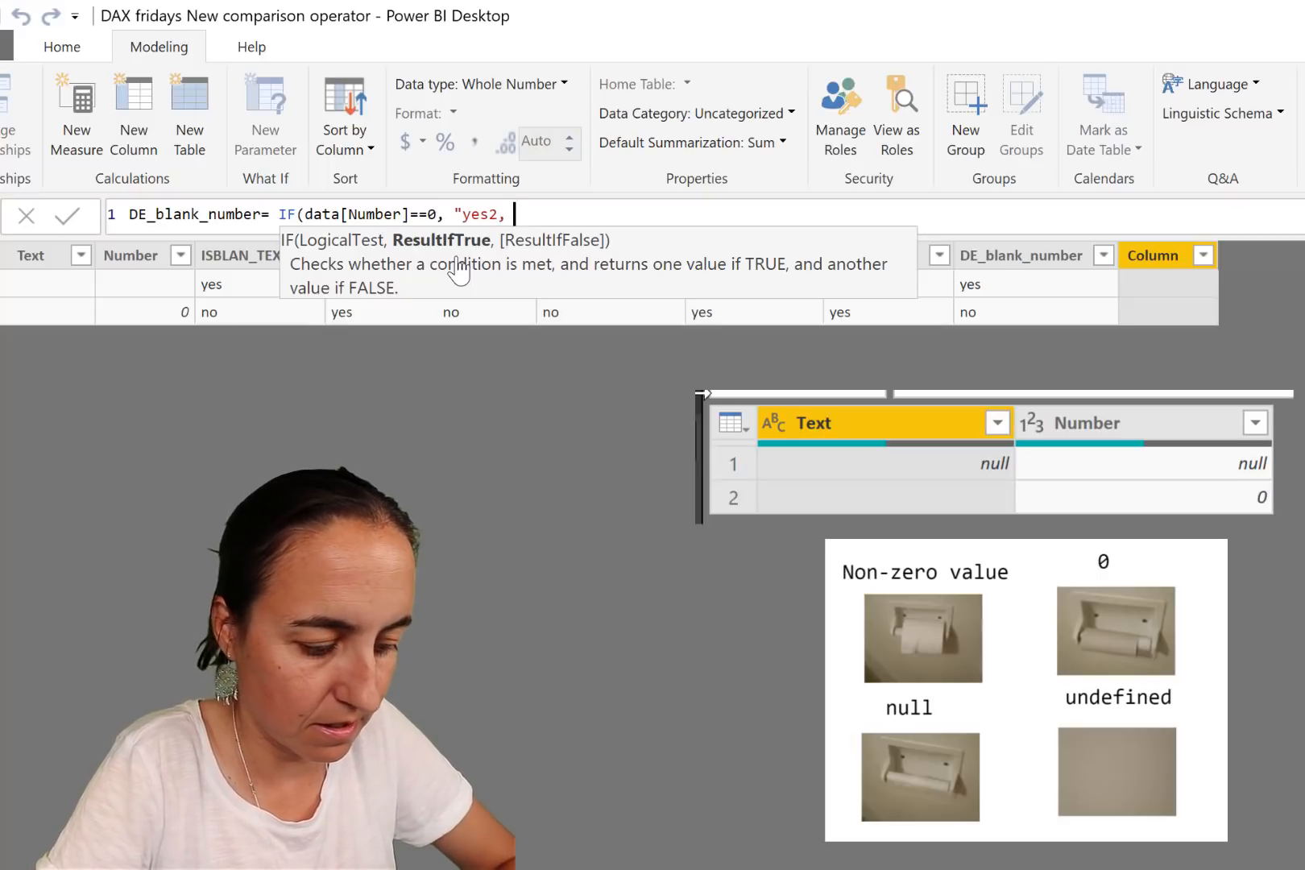
key("BackSpace")
key("BackSpace")
type("\", ")
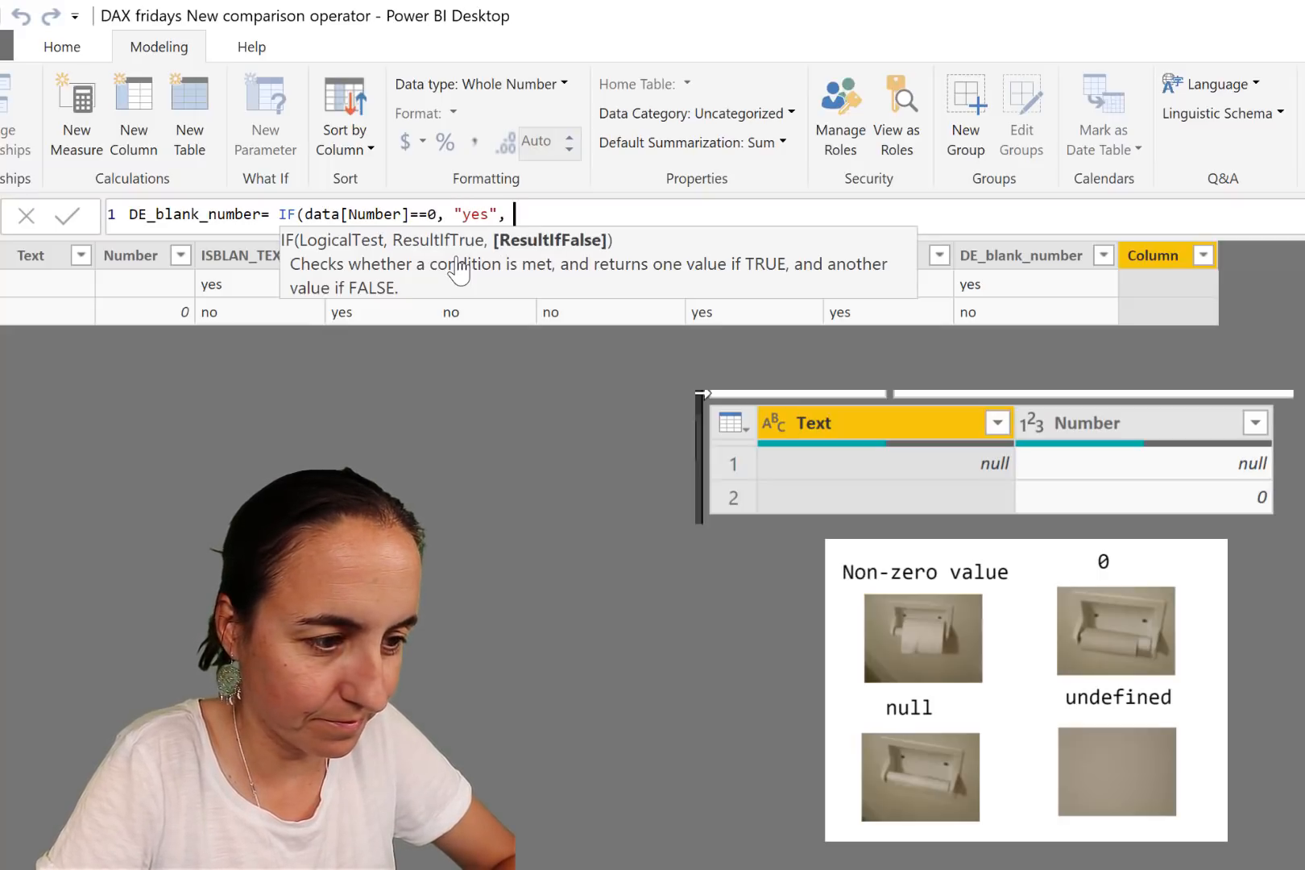
type("\"no\")")
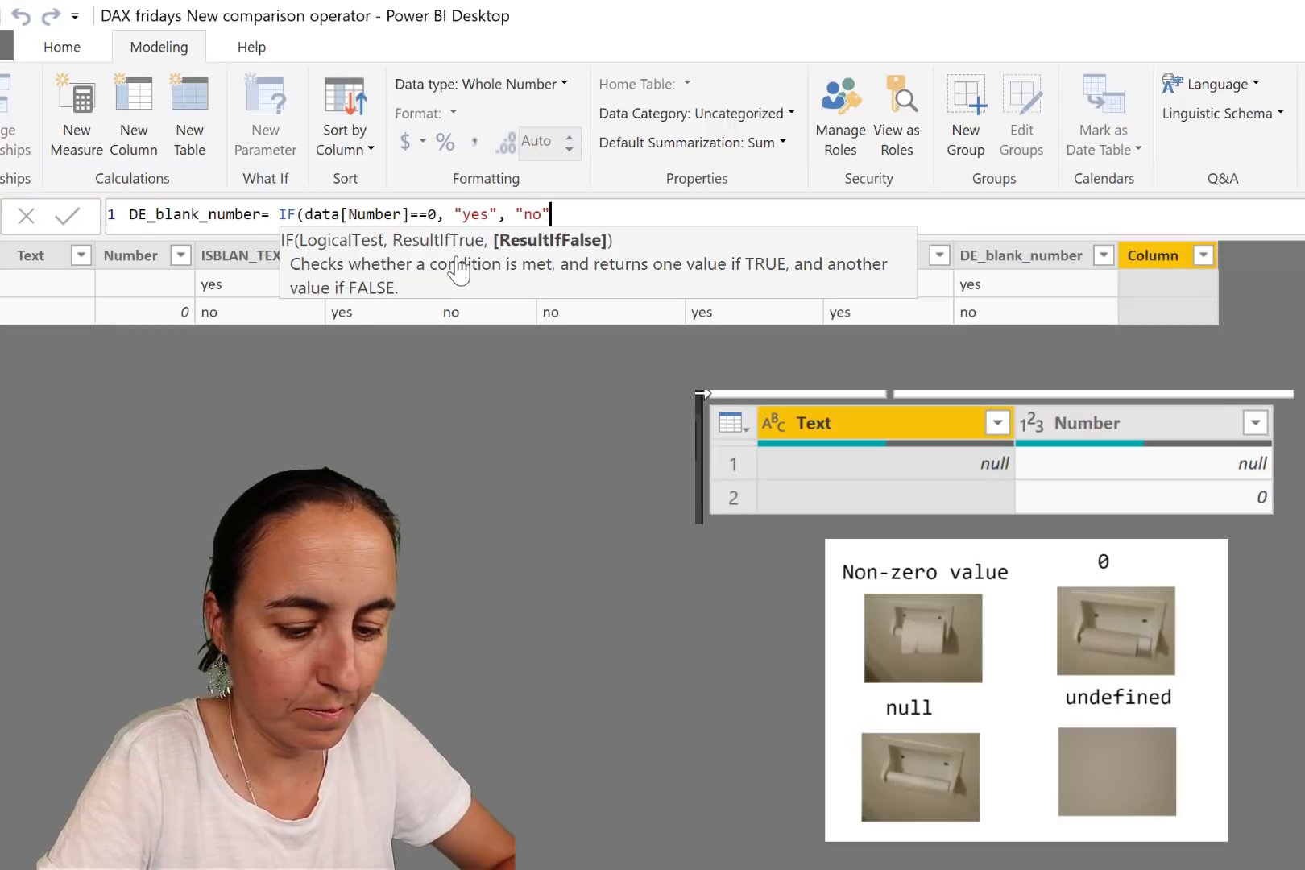
key("Return")
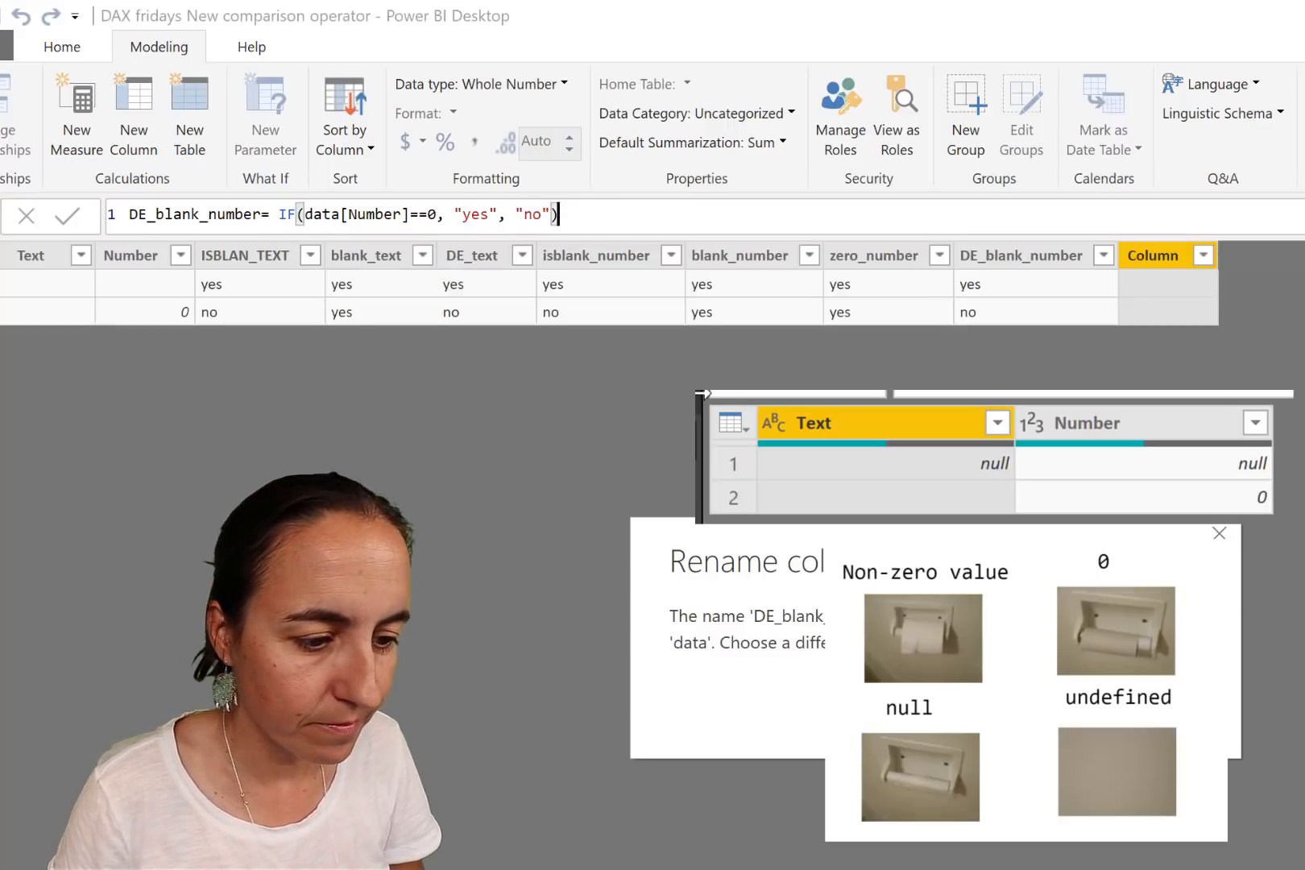
left_click(1153, 716)
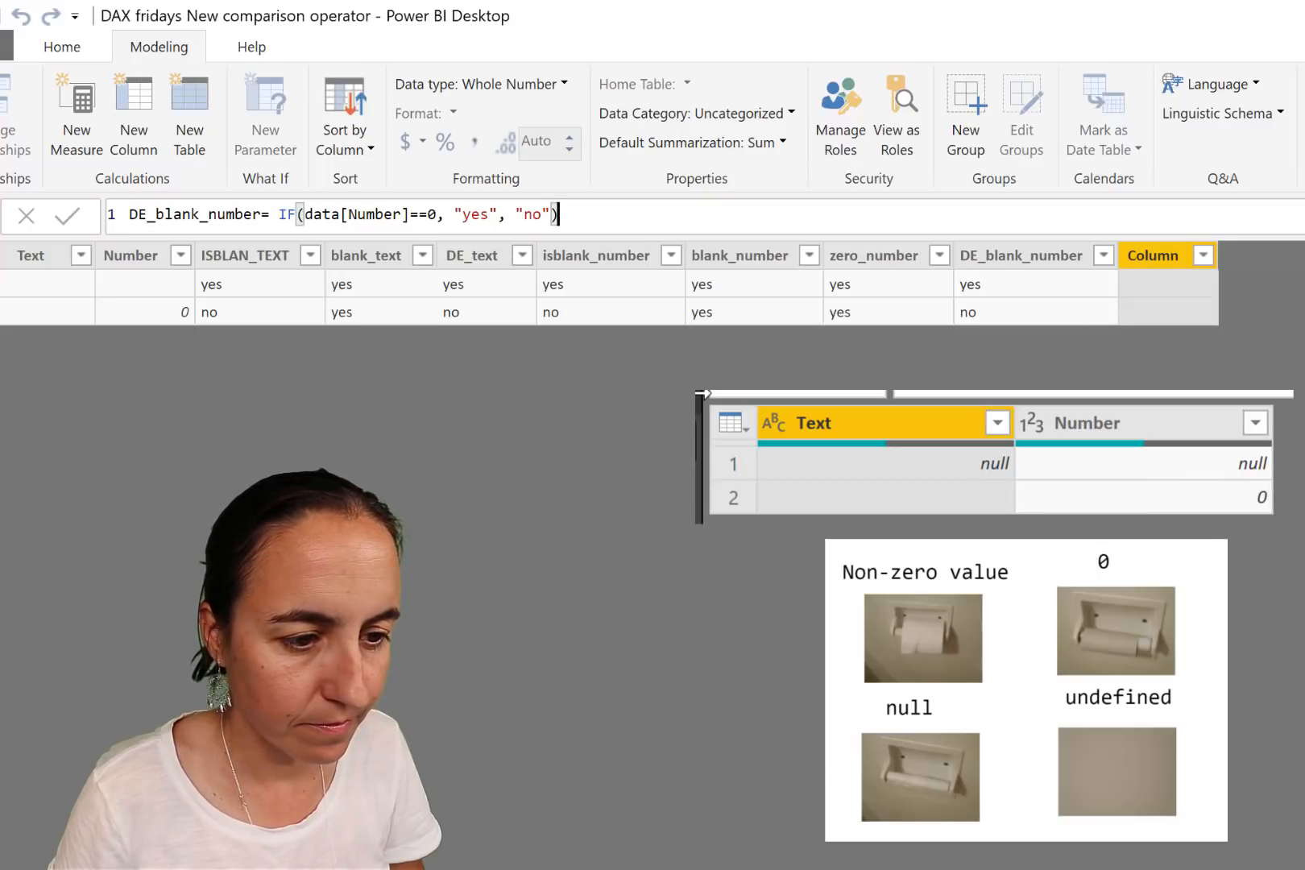
Step: Change the column name in the formula to DE_zero_number and commit it
double_click(192, 214)
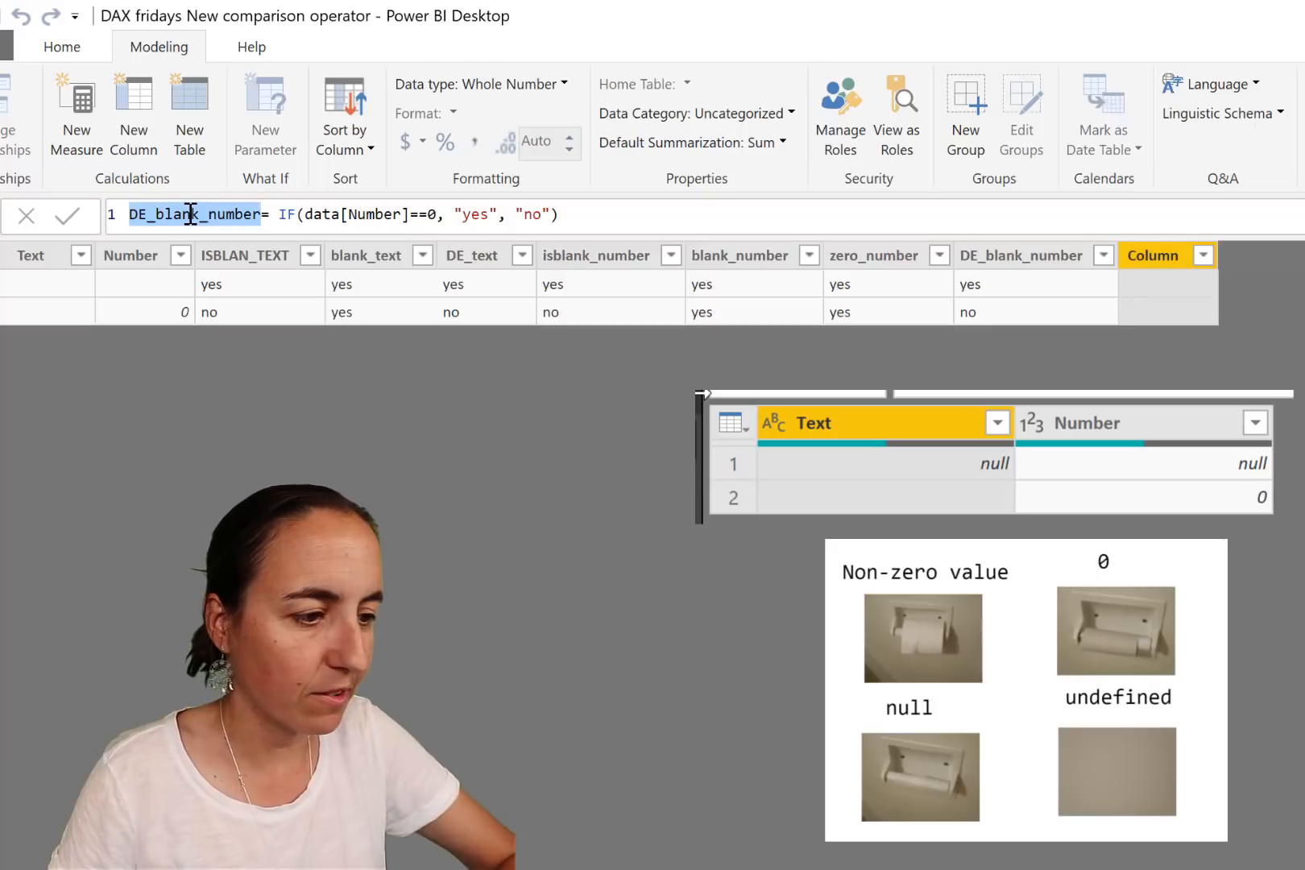
left_click(161, 214)
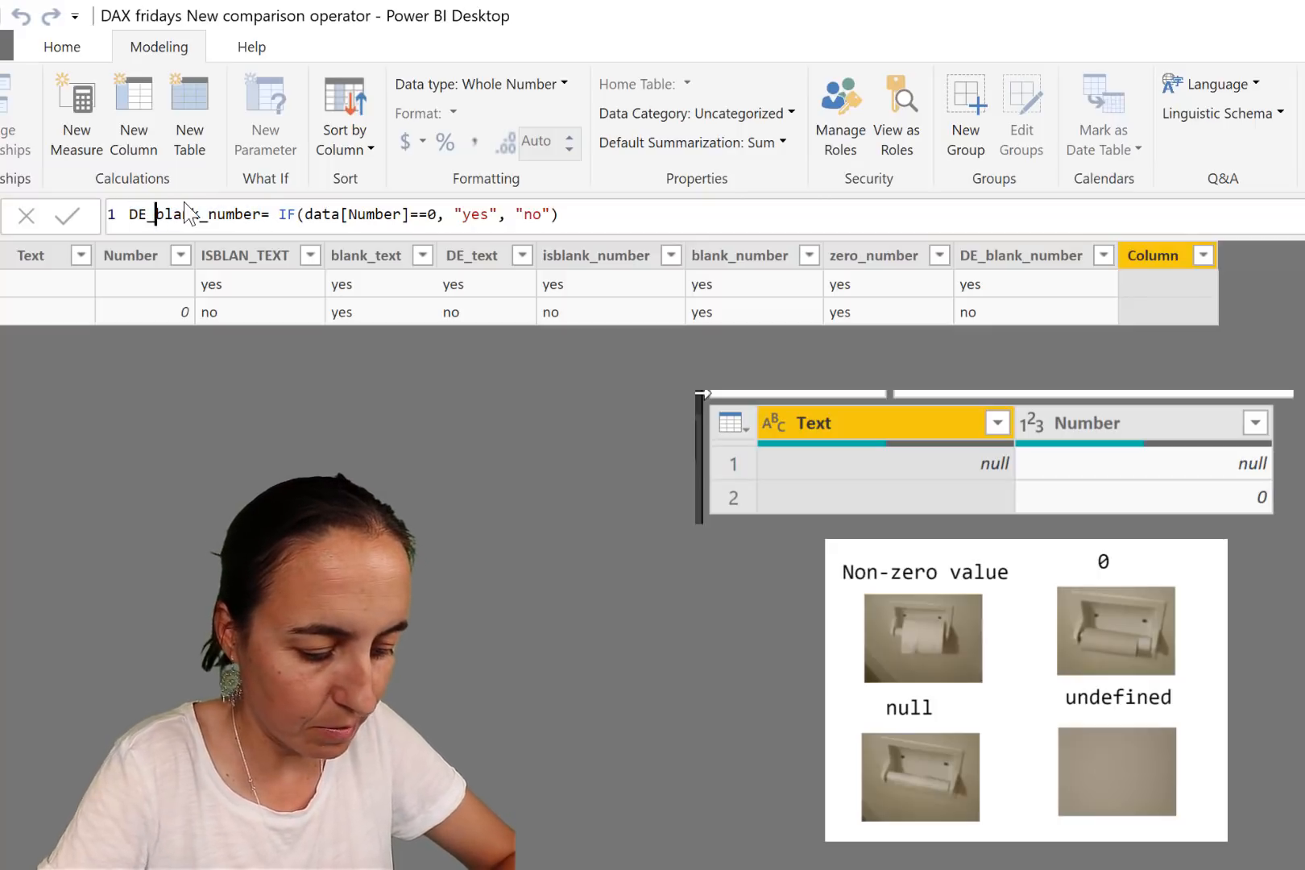
type("zero")
key("Delete")
key("Delete")
key("Delete")
key("Delete")
key("Delete")
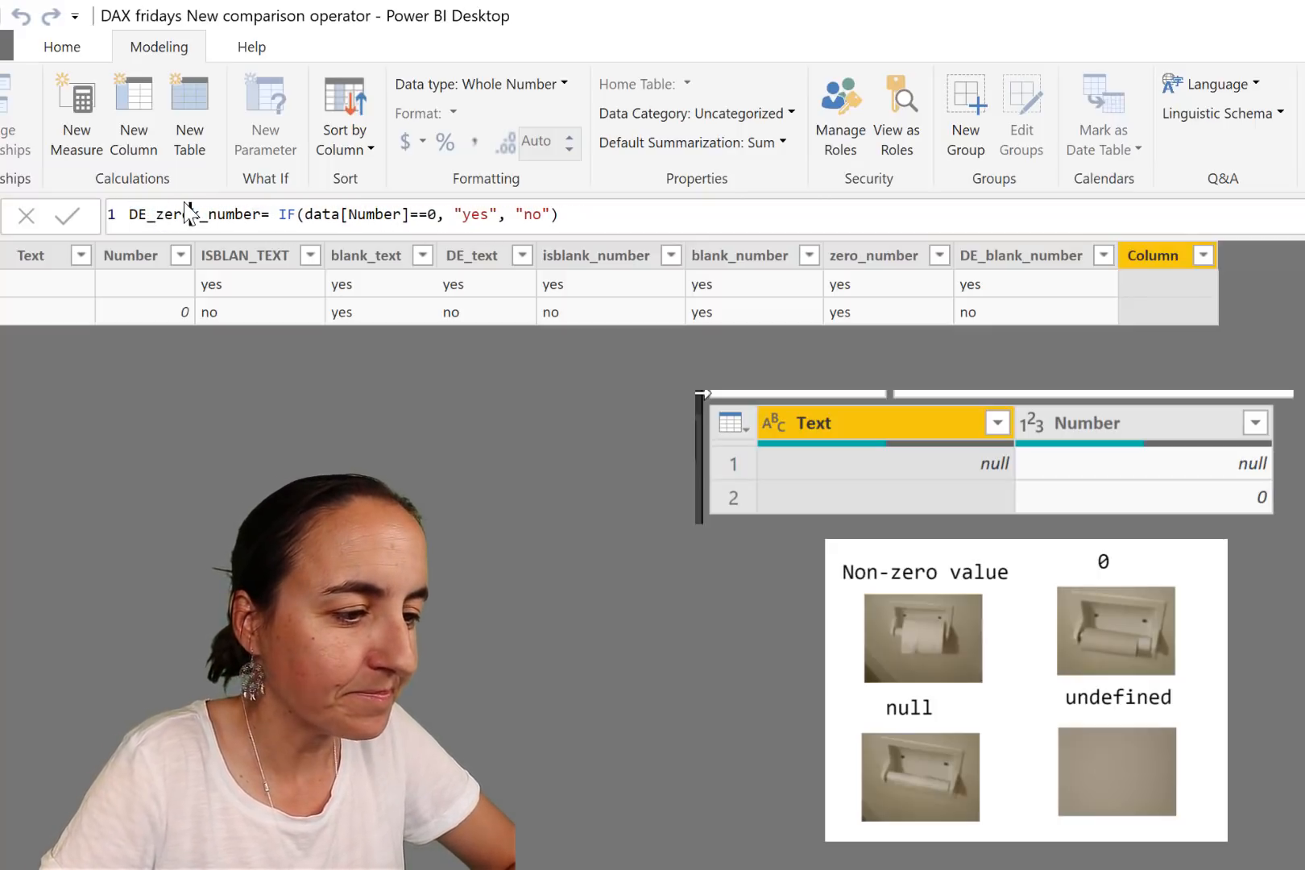
key("Return")
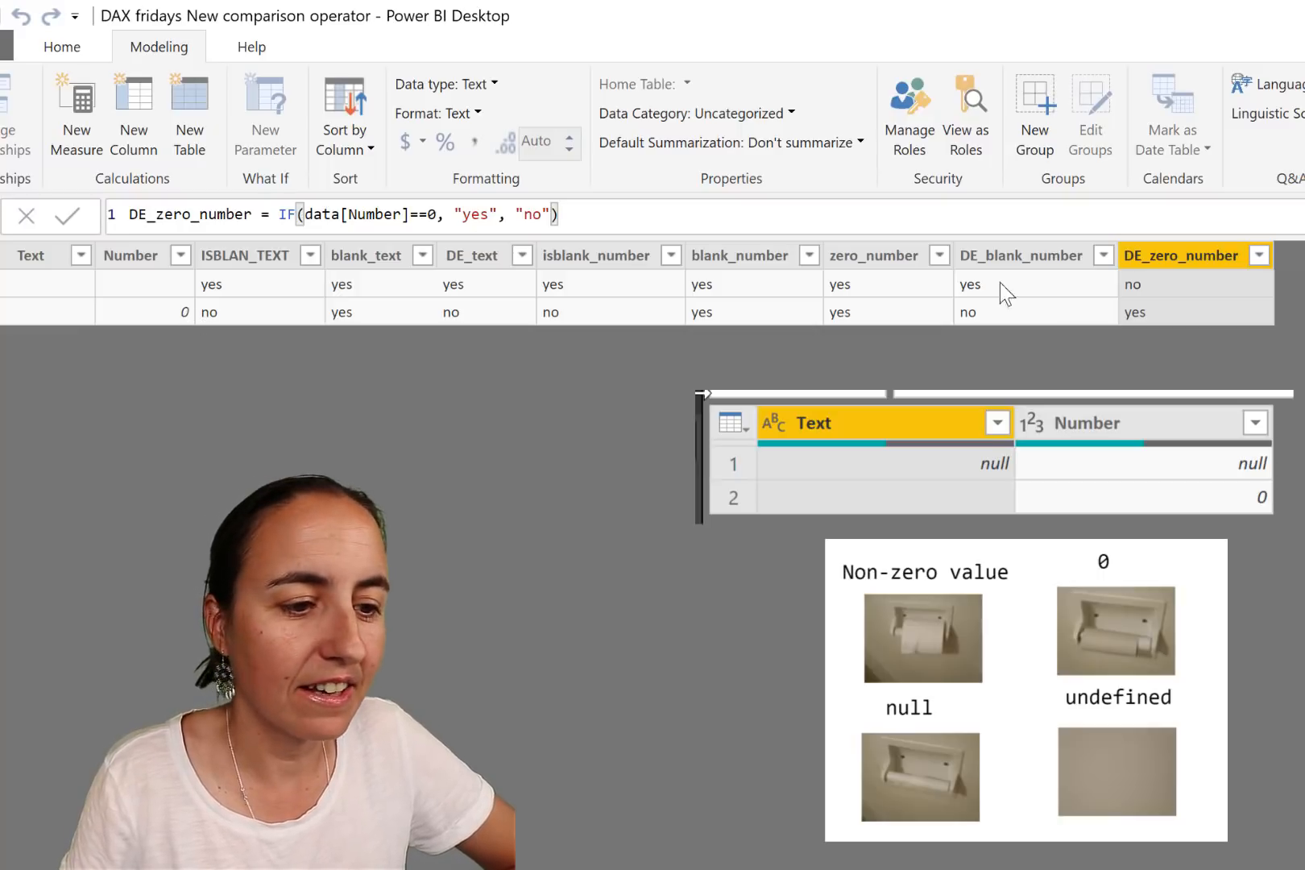
Step: Compare the formulas and values of the DE_blank_number, DE_zero_number and isblank_number columns
left_click(1011, 256)
left_click(1151, 256)
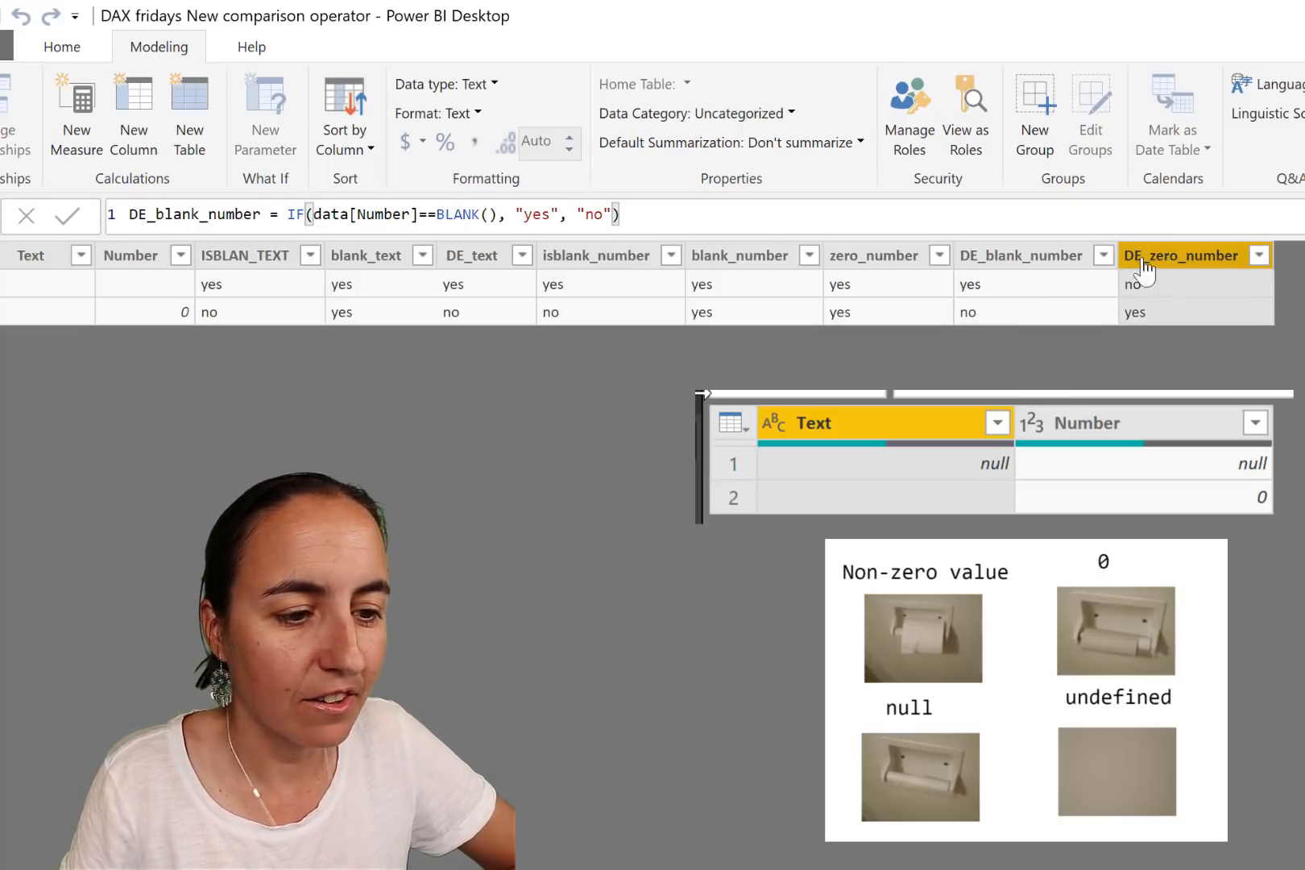
left_click(1034, 271)
left_click(1226, 283)
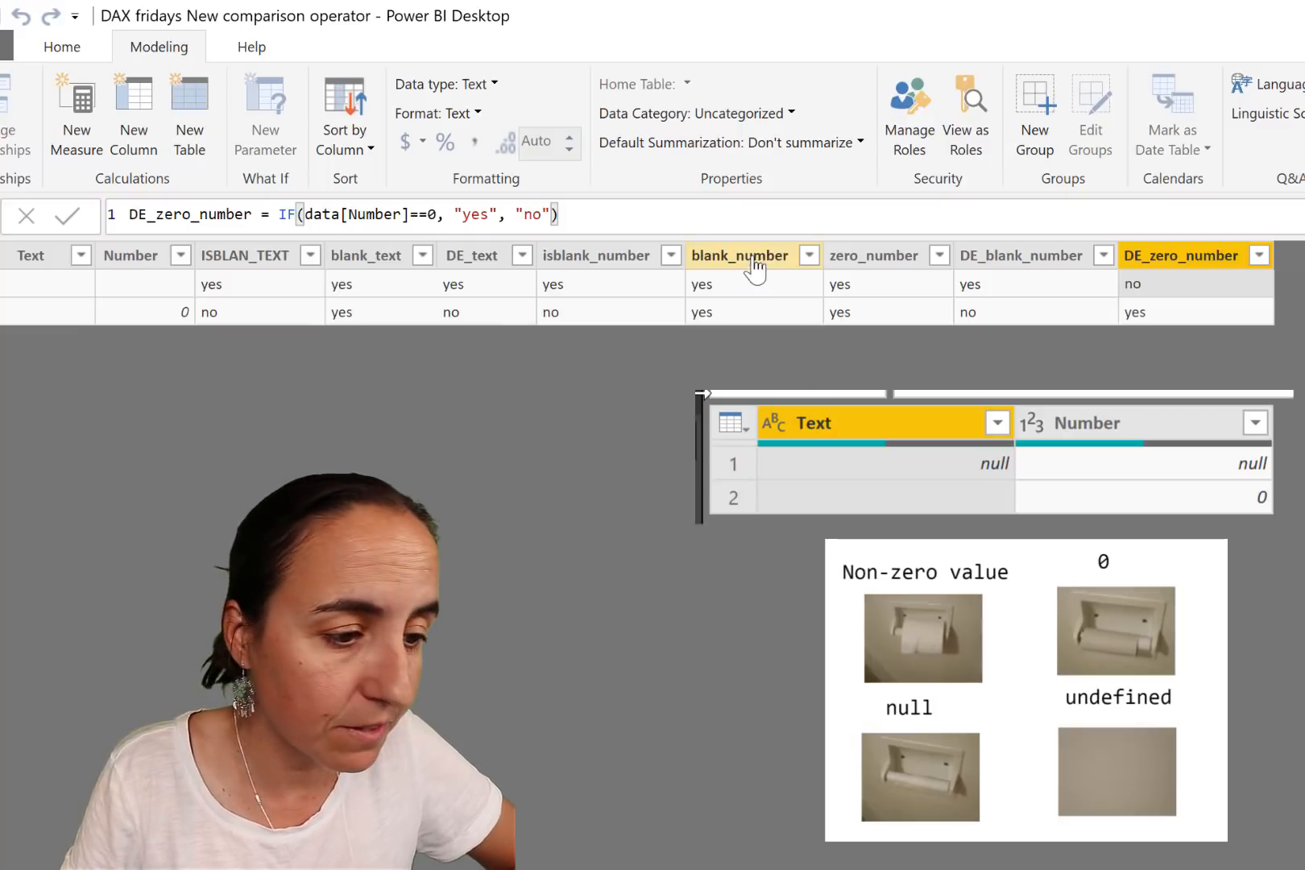
left_click(598, 262)
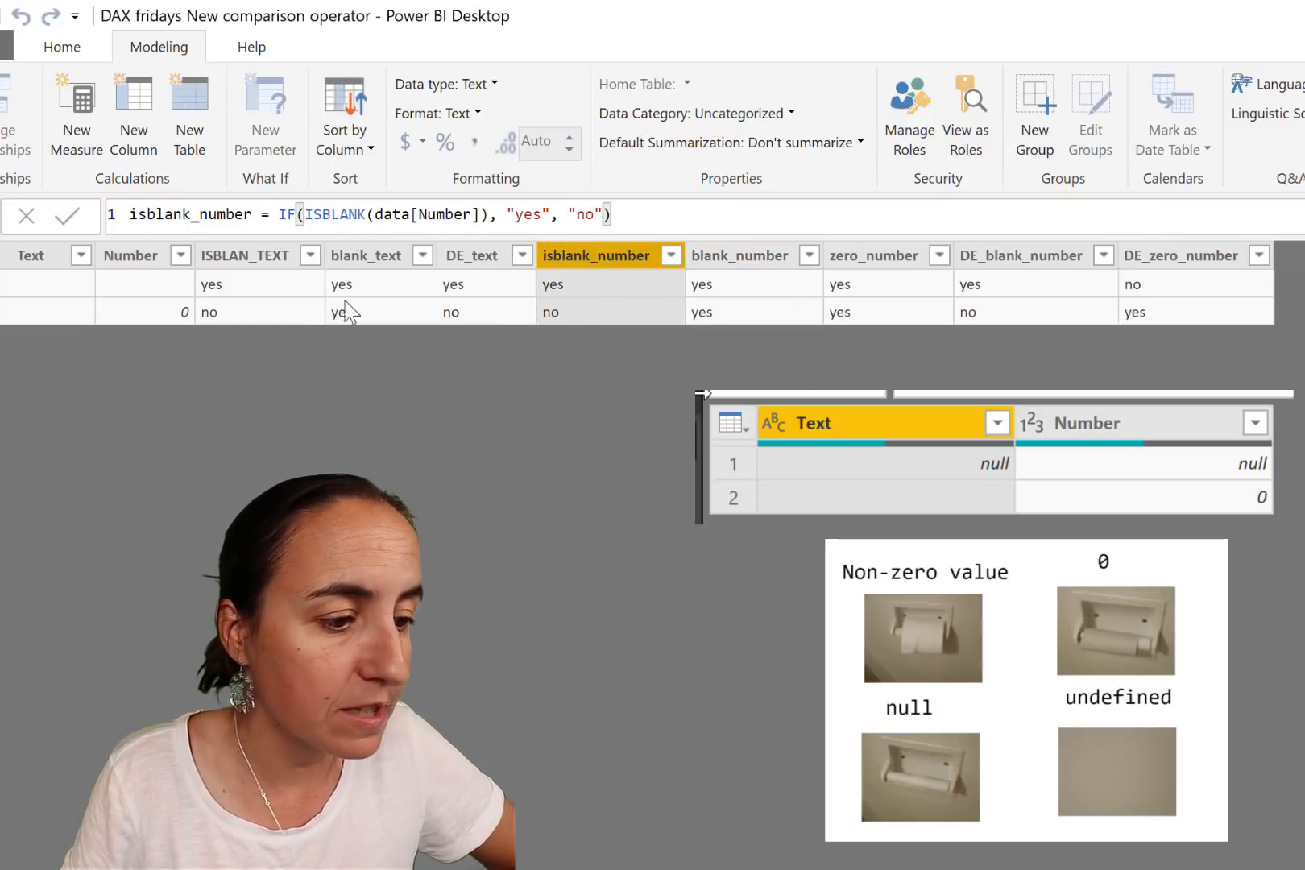